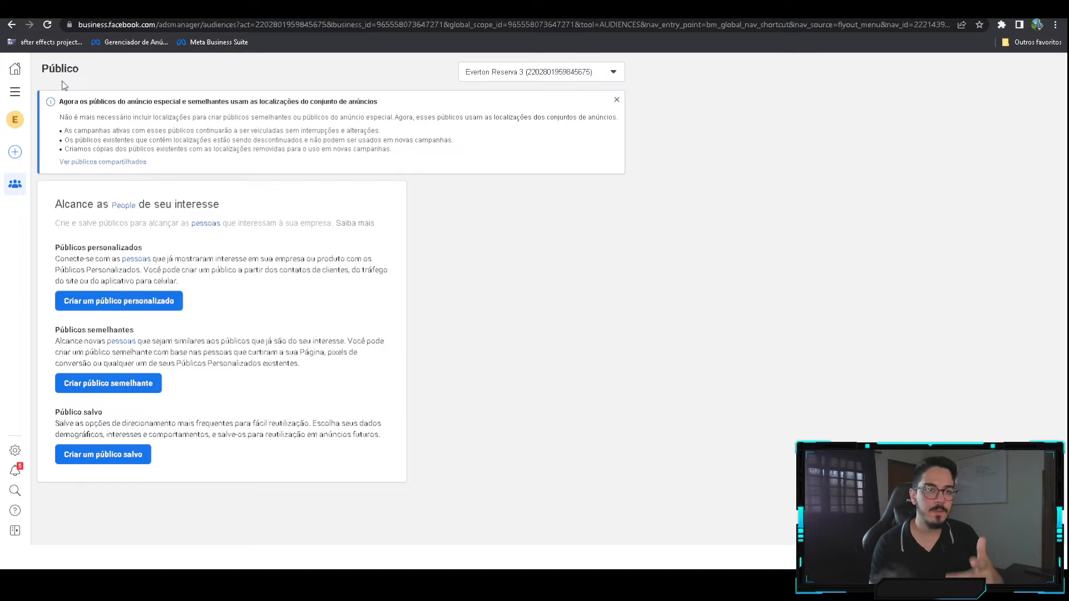
- Start a new saved audience and set its location to the state of Santa Catarina, Brasil
{"action": "left_click", "coordinate": [93, 456]}
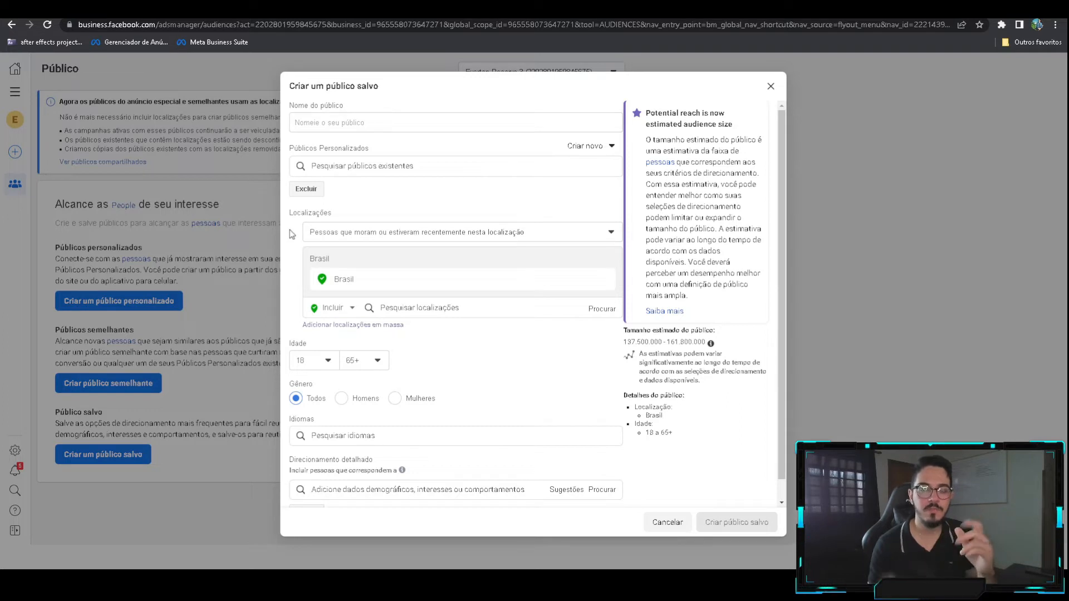
{"action": "scroll", "coordinate": [298, 245], "scroll_direction": "down", "scroll_amount": 1}
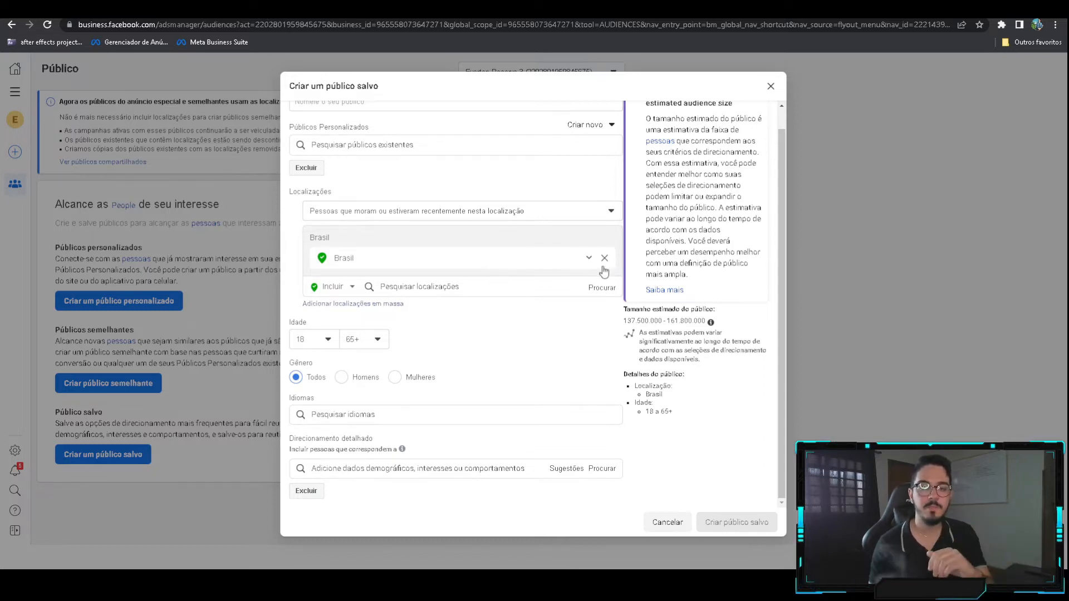
{"action": "left_click", "coordinate": [476, 282]}
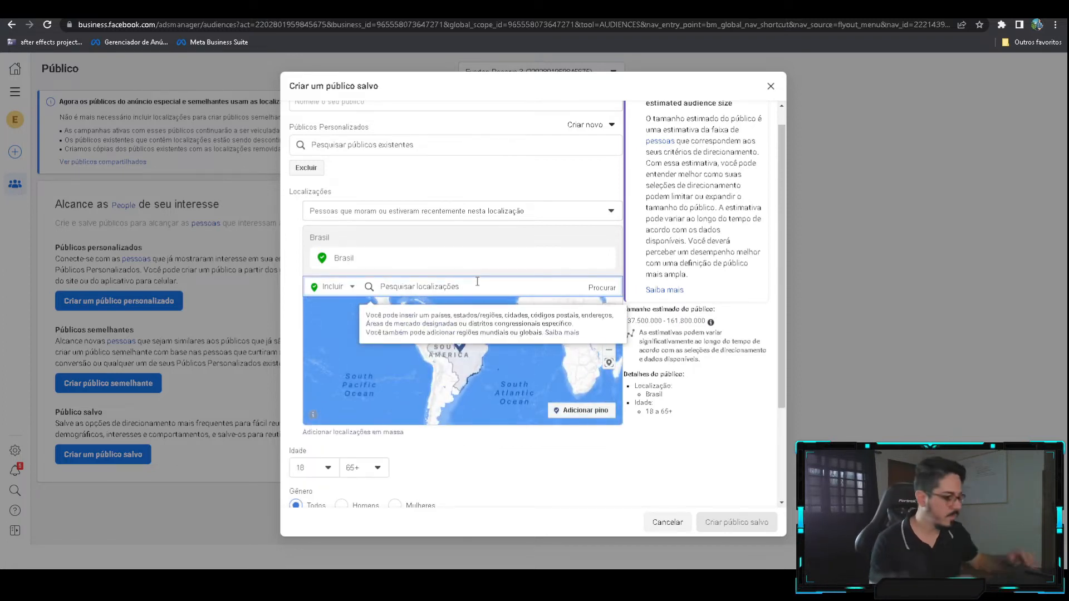
{"action": "type", "text": "santa cat"}
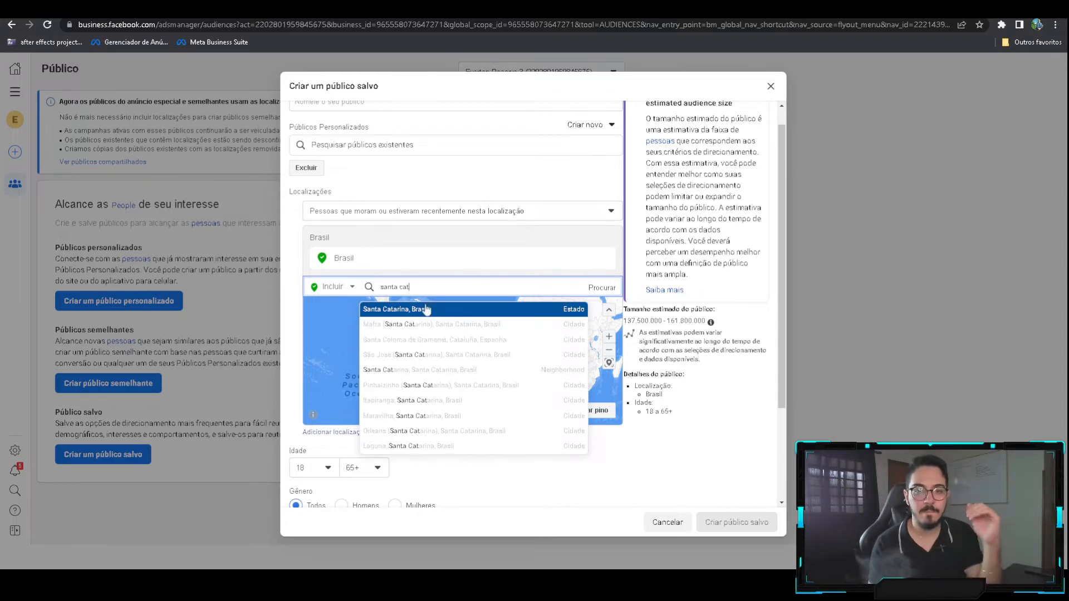
{"action": "left_click", "coordinate": [426, 309]}
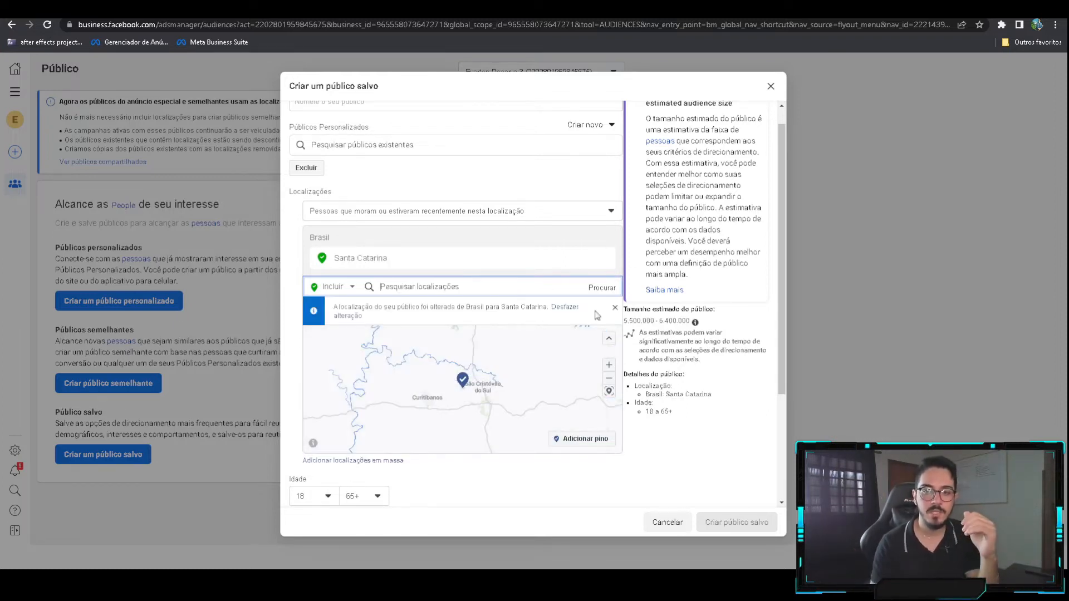
- Set the audience's minimum age to 35
{"action": "mouse_move", "coordinate": [337, 191]}
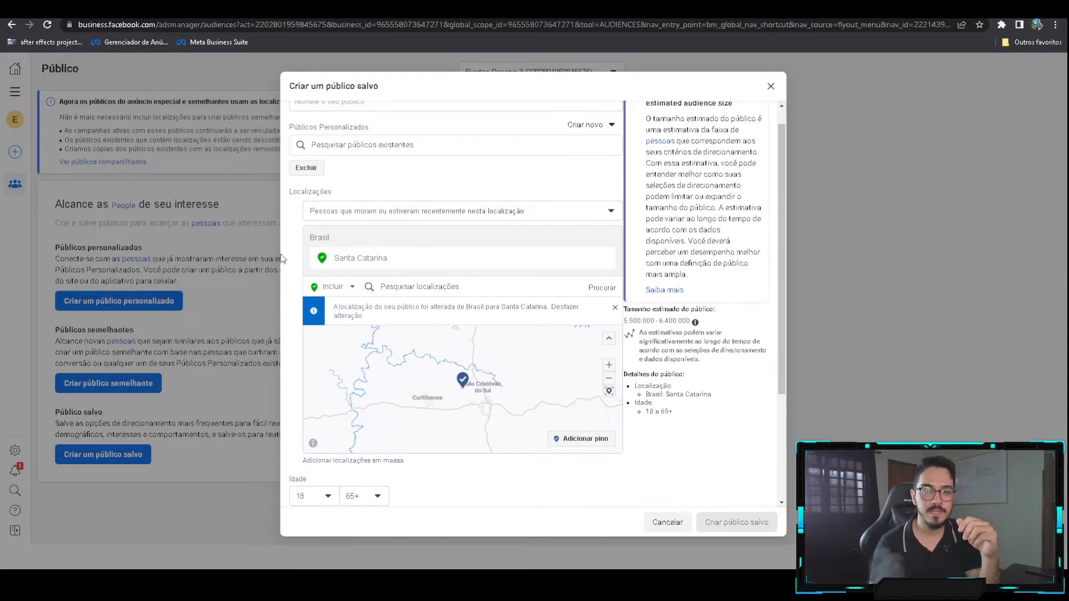
{"action": "scroll", "coordinate": [292, 311], "scroll_direction": "down", "scroll_amount": 1}
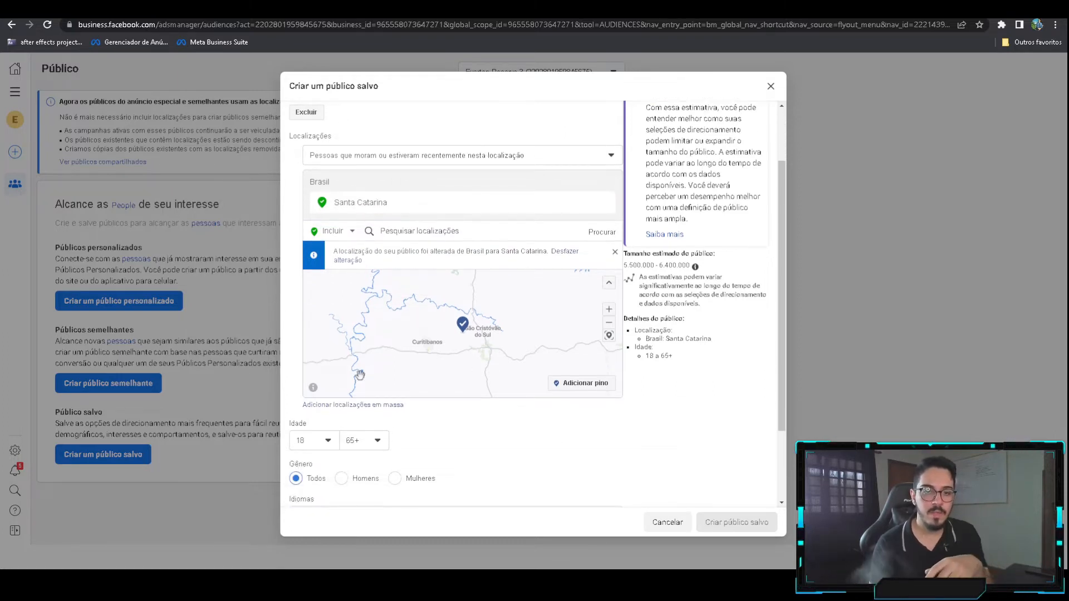
{"action": "scroll", "coordinate": [371, 415], "scroll_direction": "down", "scroll_amount": 2}
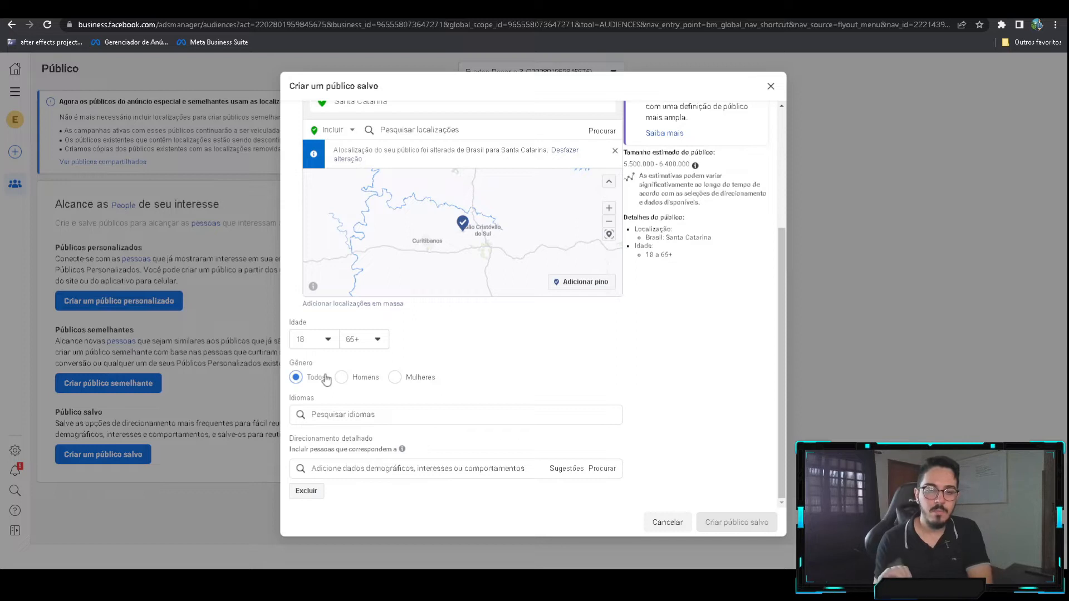
{"action": "left_click", "coordinate": [322, 340]}
{"action": "scroll", "coordinate": [327, 435], "scroll_direction": "down", "scroll_amount": 3}
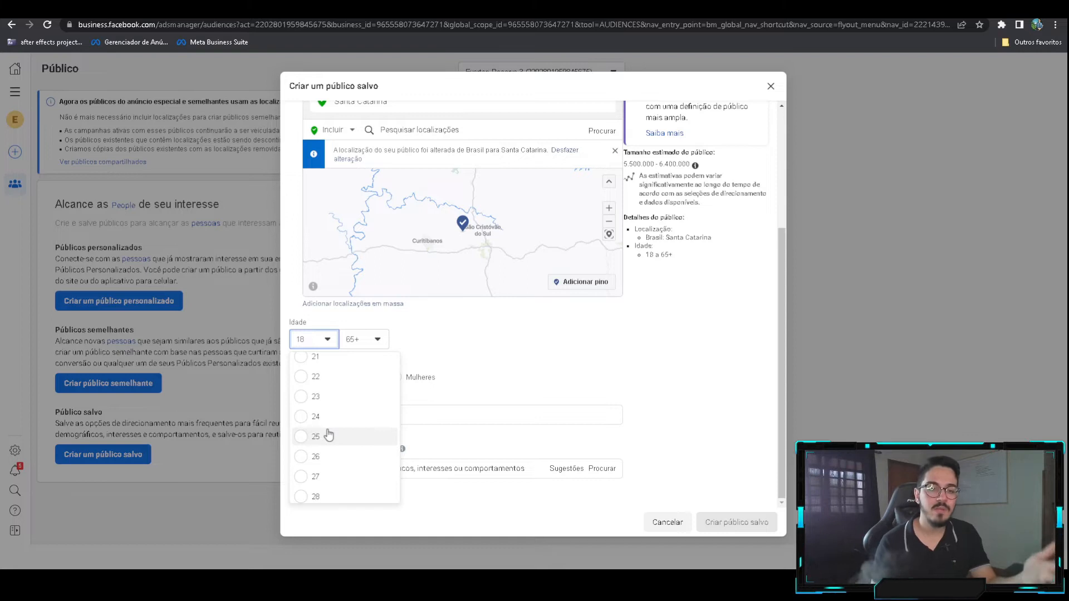
{"action": "scroll", "coordinate": [329, 435], "scroll_direction": "down", "scroll_amount": 2}
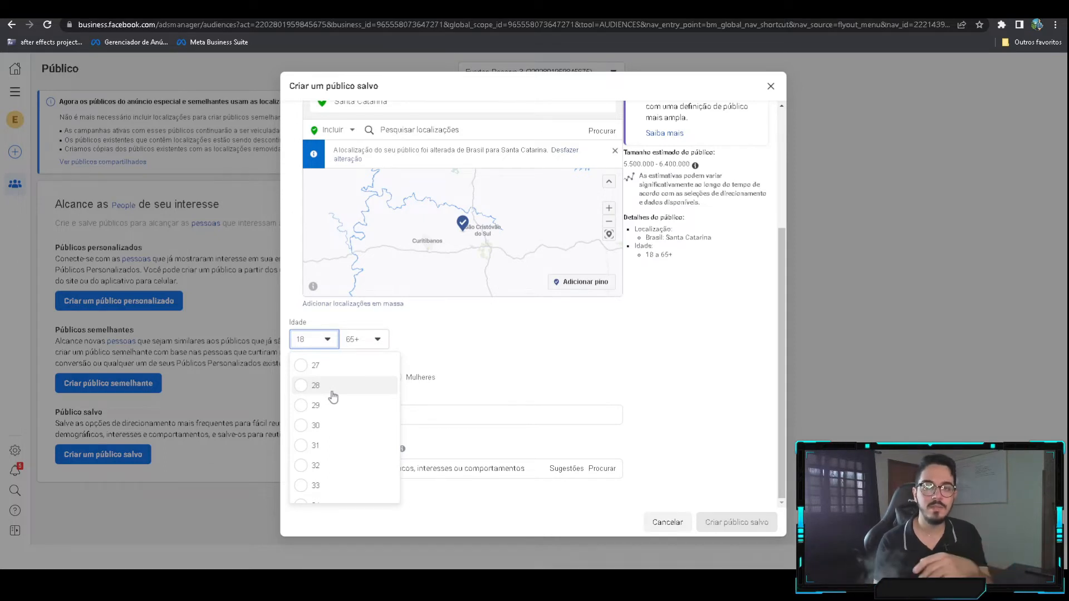
{"action": "scroll", "coordinate": [333, 397], "scroll_direction": "down", "scroll_amount": 3}
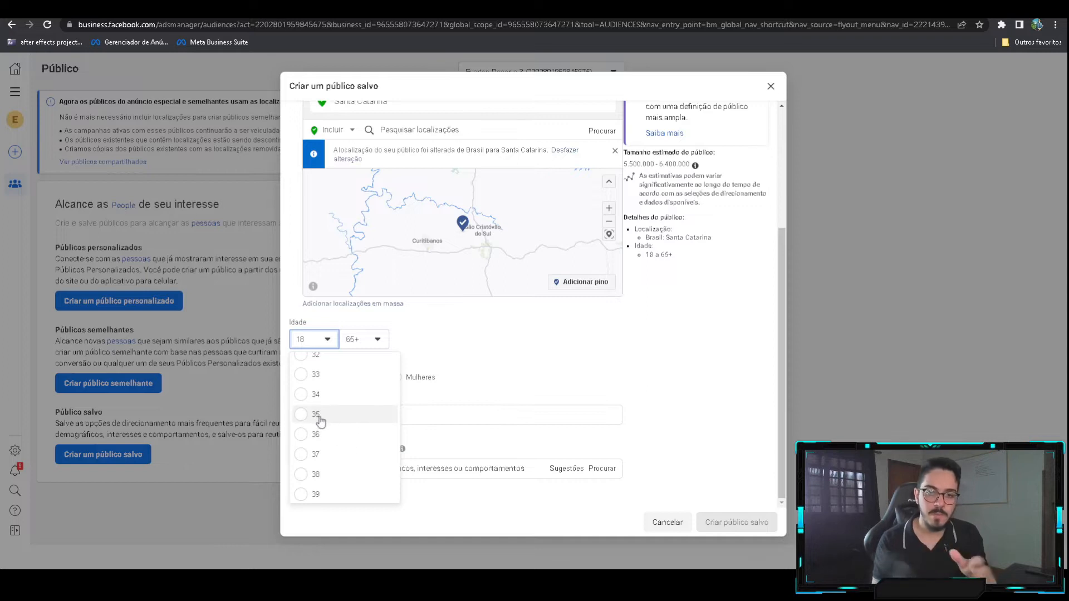
{"action": "left_click", "coordinate": [321, 415]}
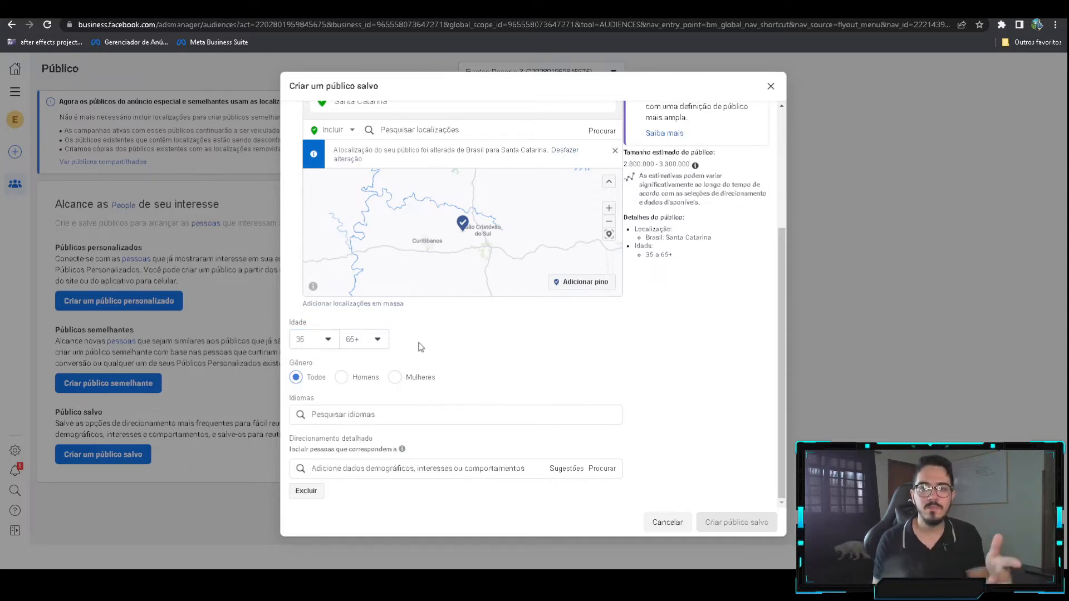
- Set the audience's minimum age to 30
{"action": "left_click", "coordinate": [310, 341]}
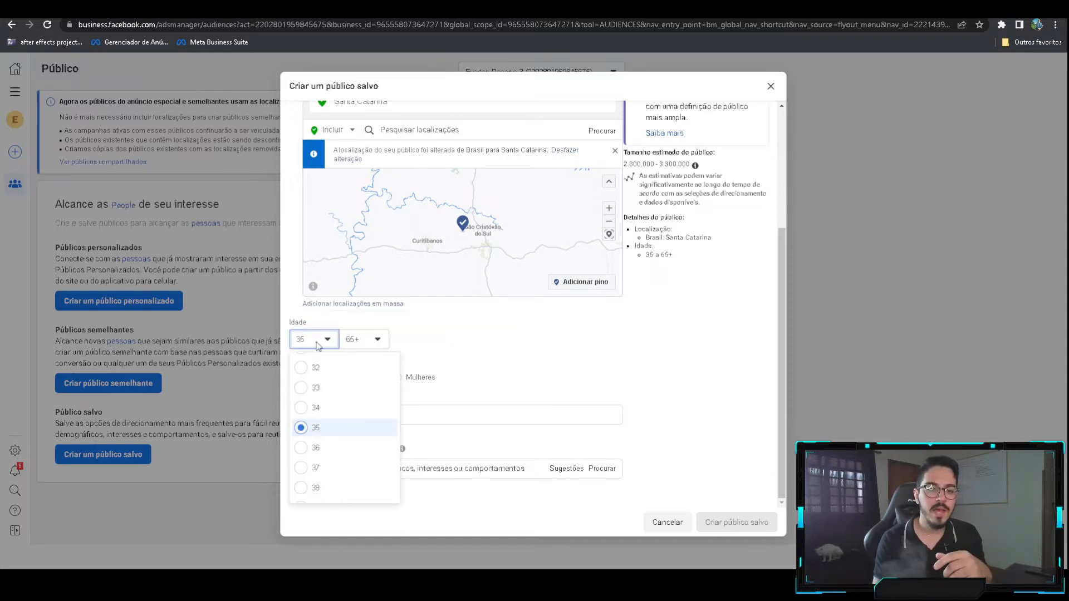
{"action": "left_click", "coordinate": [320, 385]}
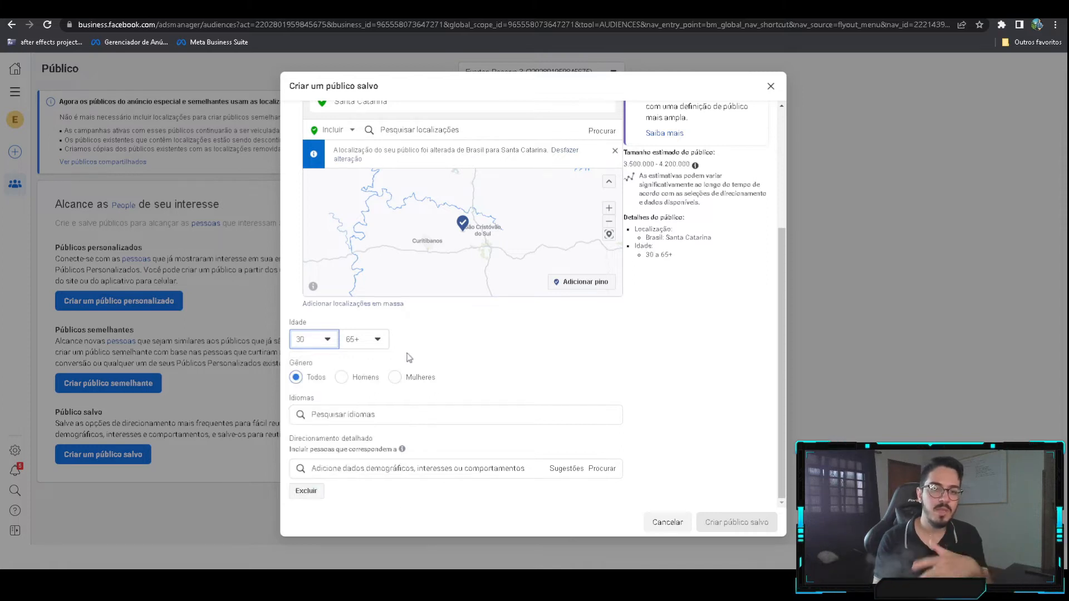
{"action": "left_click", "coordinate": [326, 340]}
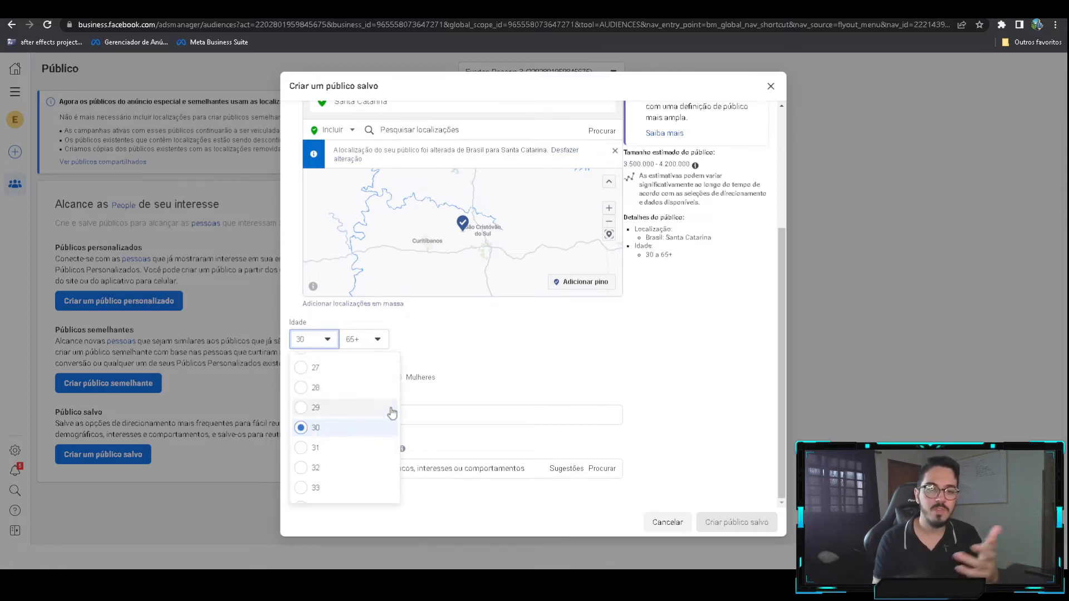
{"action": "left_click", "coordinate": [445, 364]}
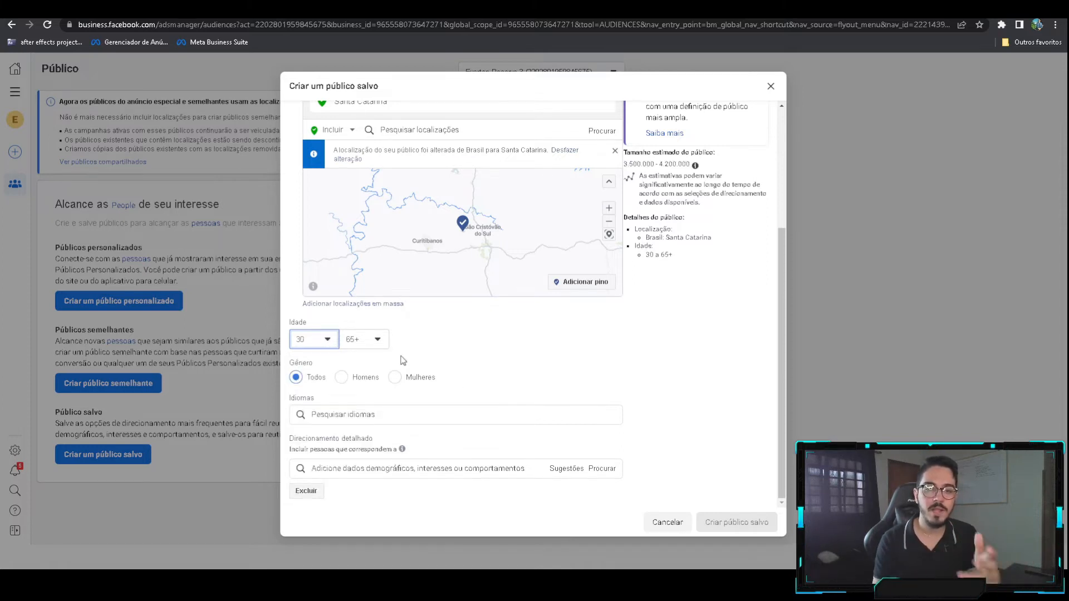
{"action": "left_click", "coordinate": [324, 340]}
{"action": "scroll", "coordinate": [329, 379], "scroll_direction": "down", "scroll_amount": 1}
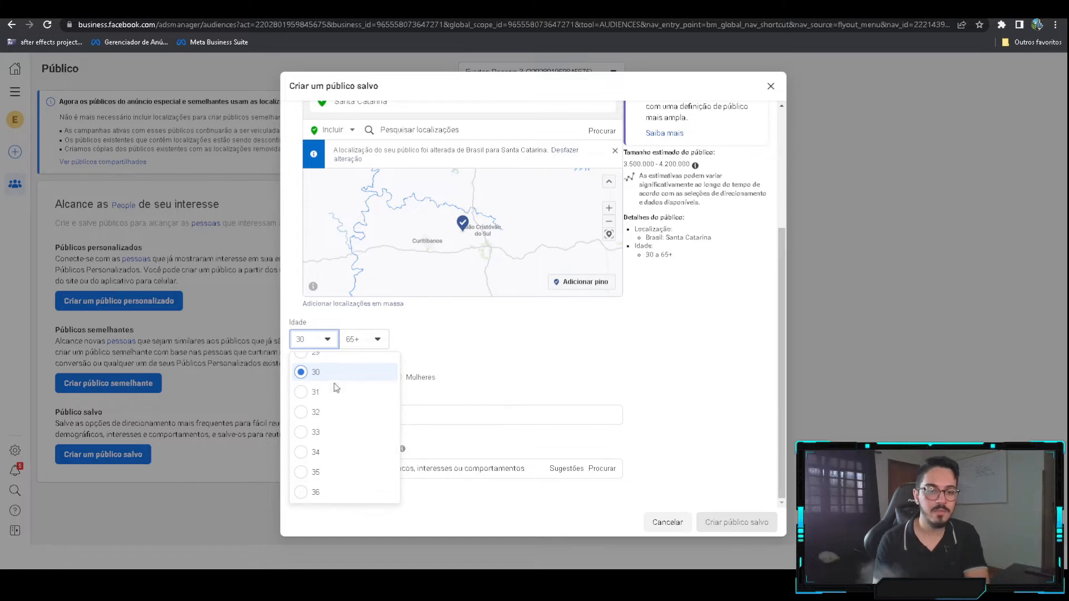
{"action": "left_click", "coordinate": [446, 358]}
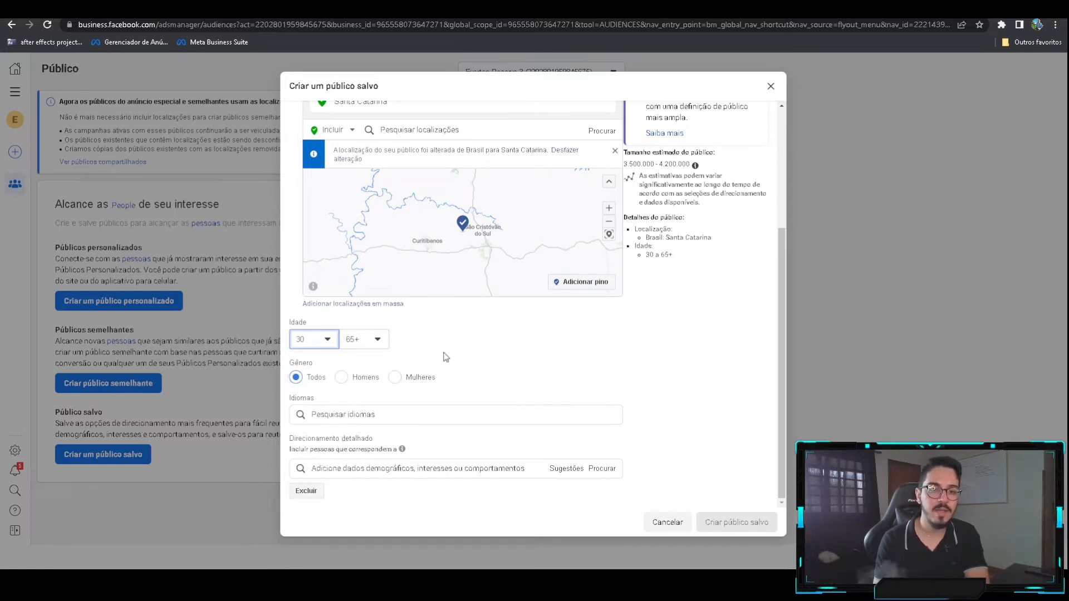
- Set the audience's maximum age to 55
{"action": "left_click", "coordinate": [379, 341]}
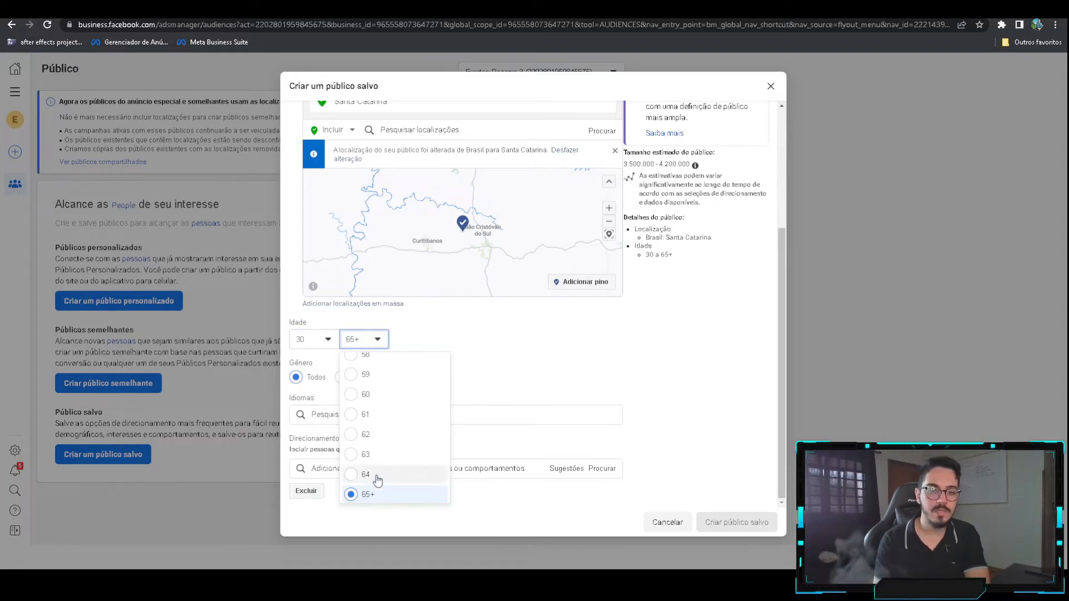
{"action": "scroll", "coordinate": [379, 474], "scroll_direction": "up", "scroll_amount": 3}
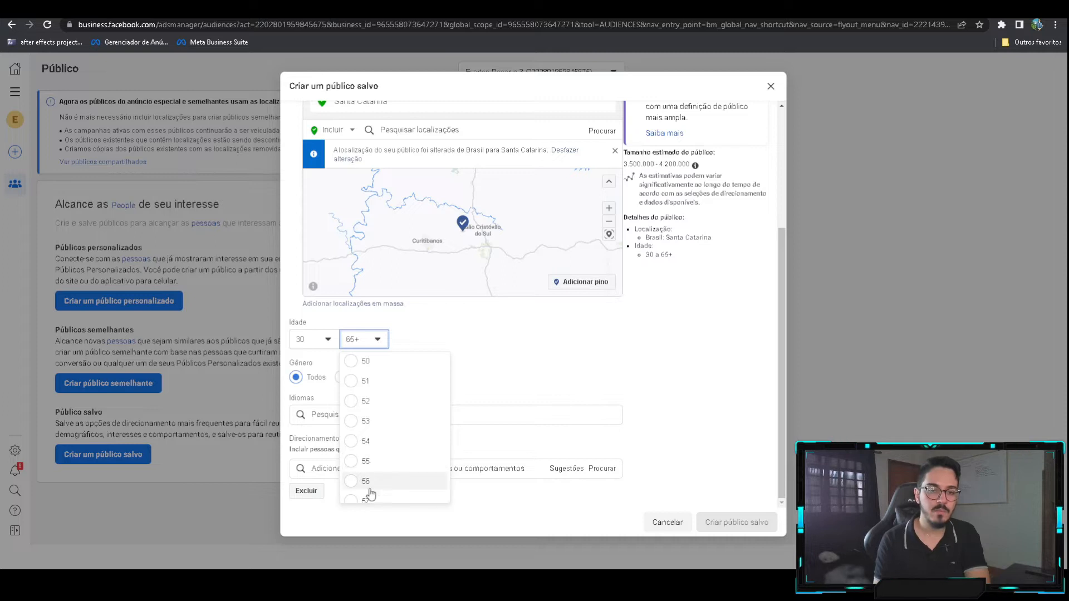
{"action": "left_click", "coordinate": [371, 461]}
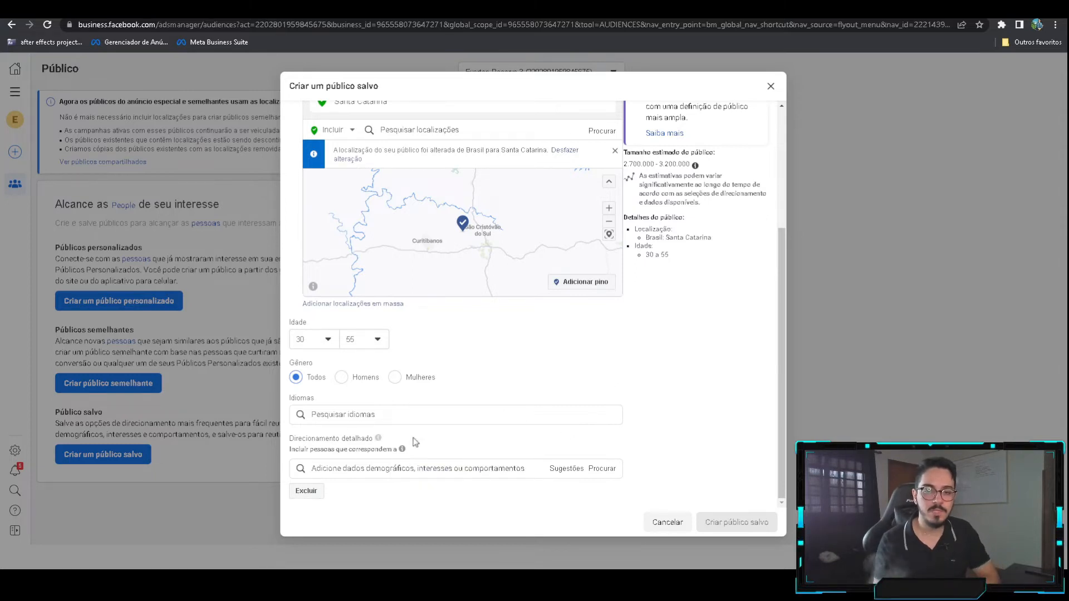
- Search the detailed targeting for "viajante" and add the behaviour Viajantes frequentes
{"action": "left_click", "coordinate": [422, 468]}
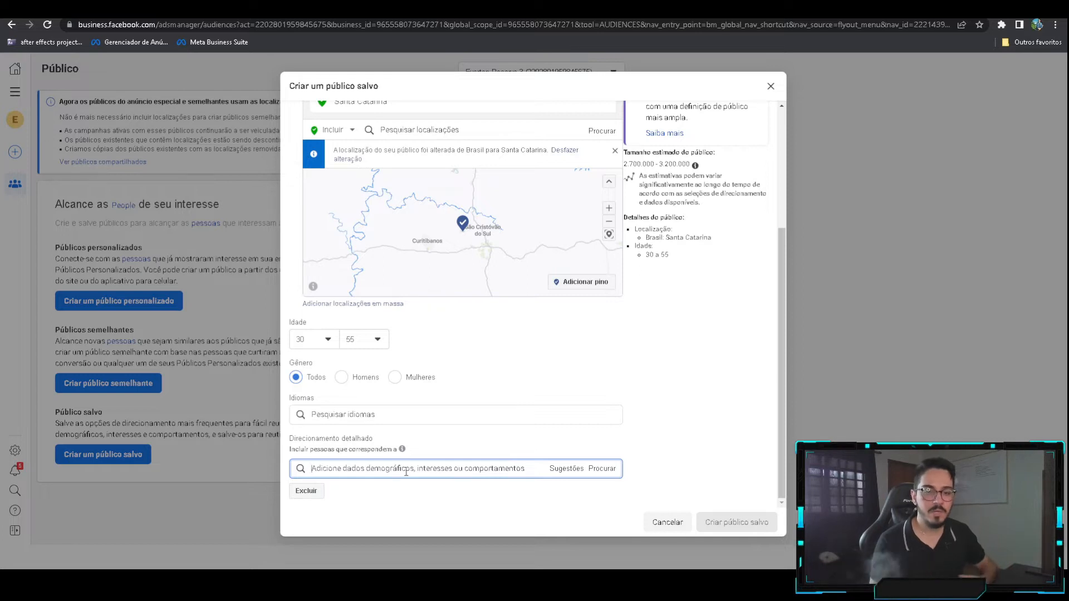
{"action": "type", "text": "viajante"}
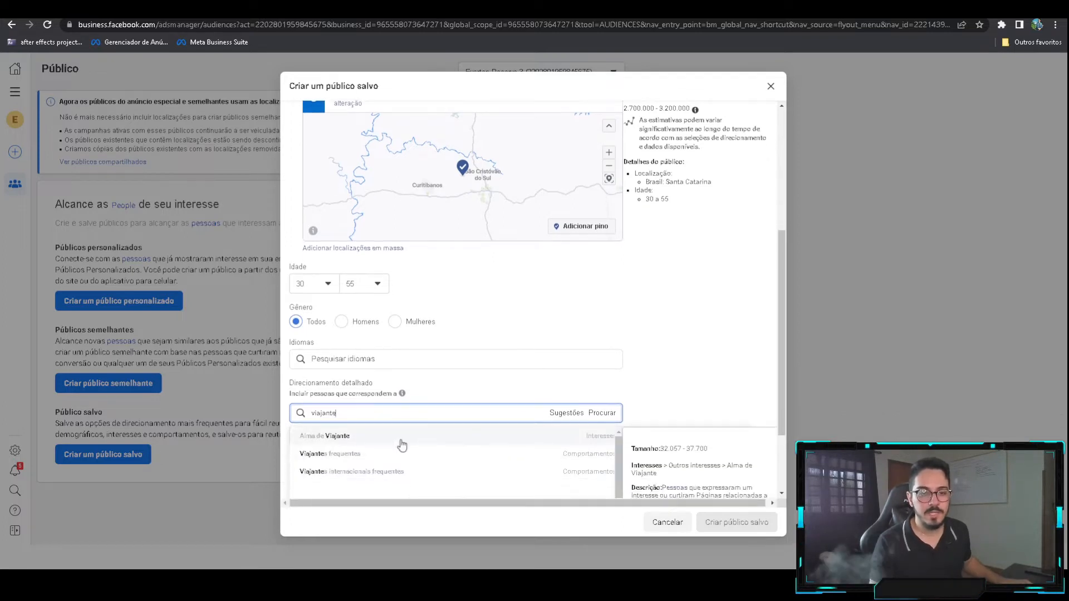
{"action": "left_click", "coordinate": [396, 453]}
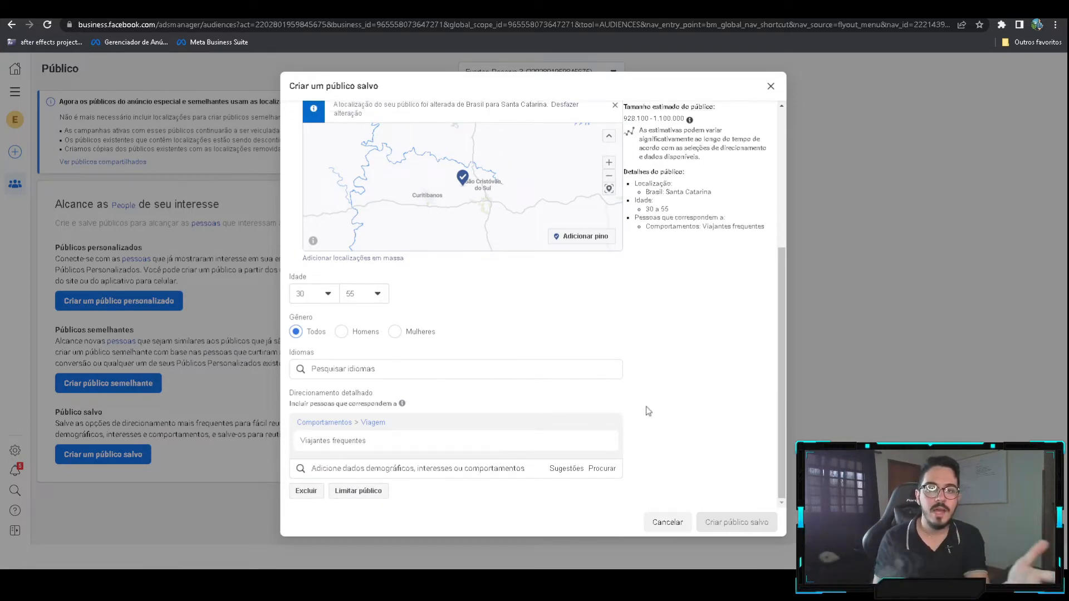
{"action": "scroll", "coordinate": [638, 362], "scroll_direction": "up", "scroll_amount": 2}
{"action": "scroll", "coordinate": [385, 201], "scroll_direction": "up", "scroll_amount": 2}
{"action": "scroll", "coordinate": [289, 210], "scroll_direction": "up", "scroll_amount": 4}
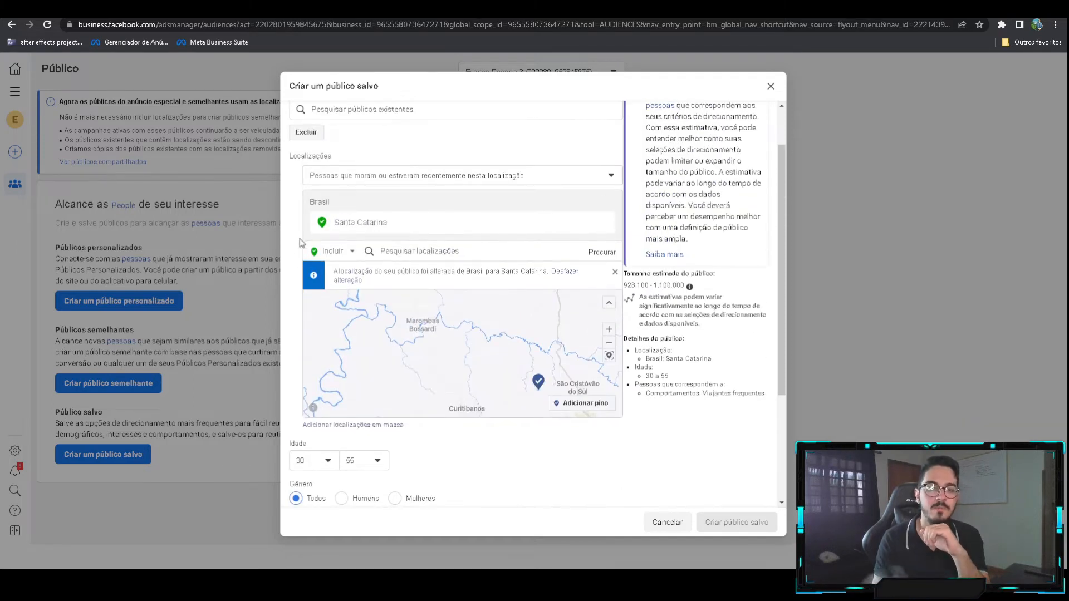
{"action": "scroll", "coordinate": [441, 180], "scroll_direction": "down", "scroll_amount": 2}
{"action": "scroll", "coordinate": [456, 356], "scroll_direction": "down", "scroll_amount": 1}
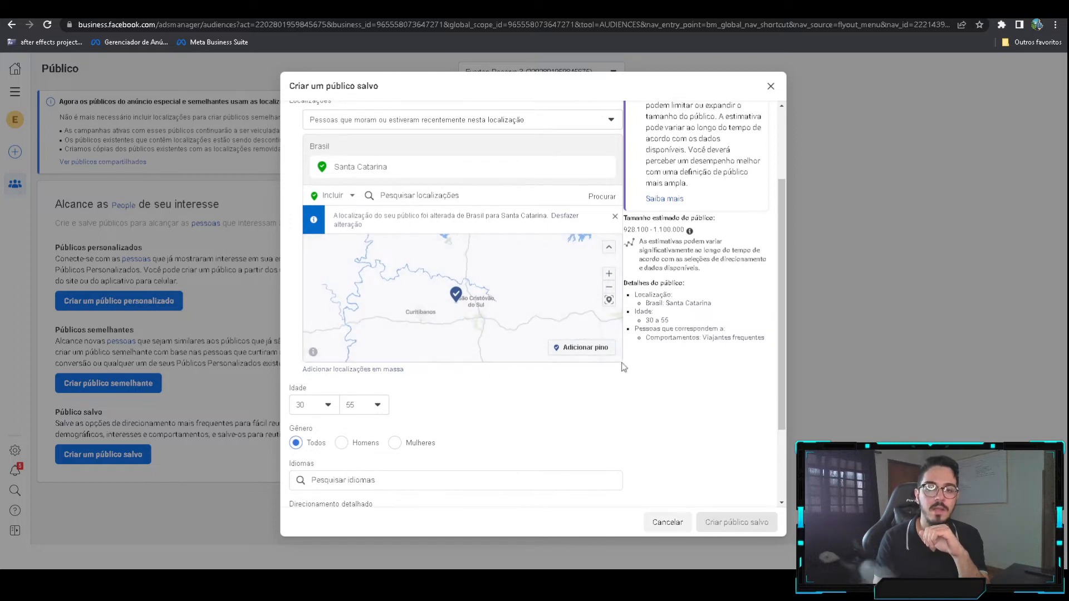
{"action": "scroll", "coordinate": [625, 377], "scroll_direction": "down", "scroll_amount": 2}
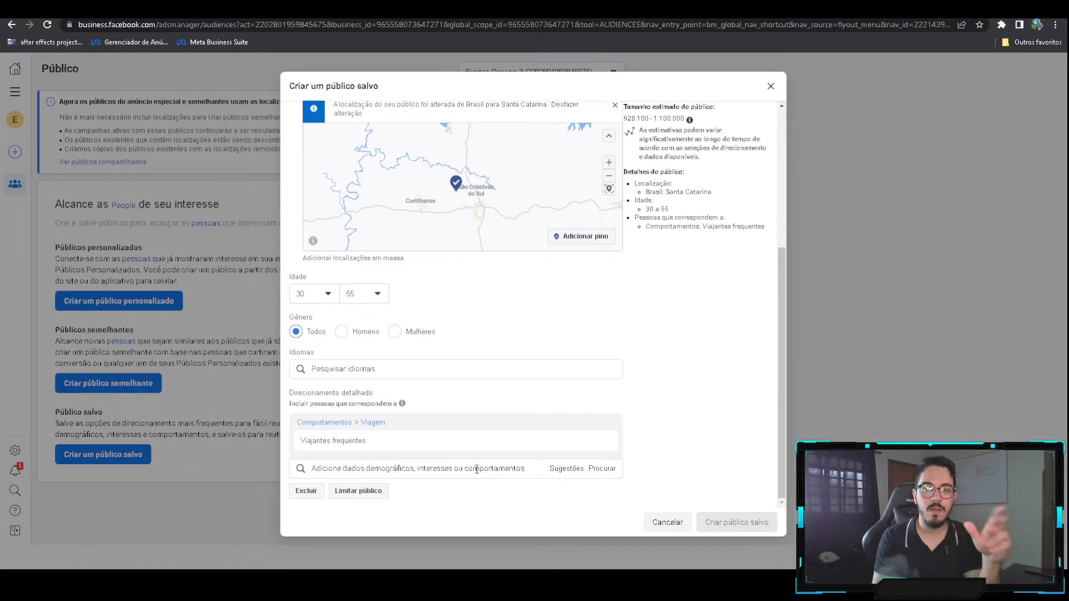
- Add the suggested interest Bens de luxo and the suggested behaviour Viajantes internacionais frequentes to the detailed targeting
{"action": "left_click", "coordinate": [554, 472]}
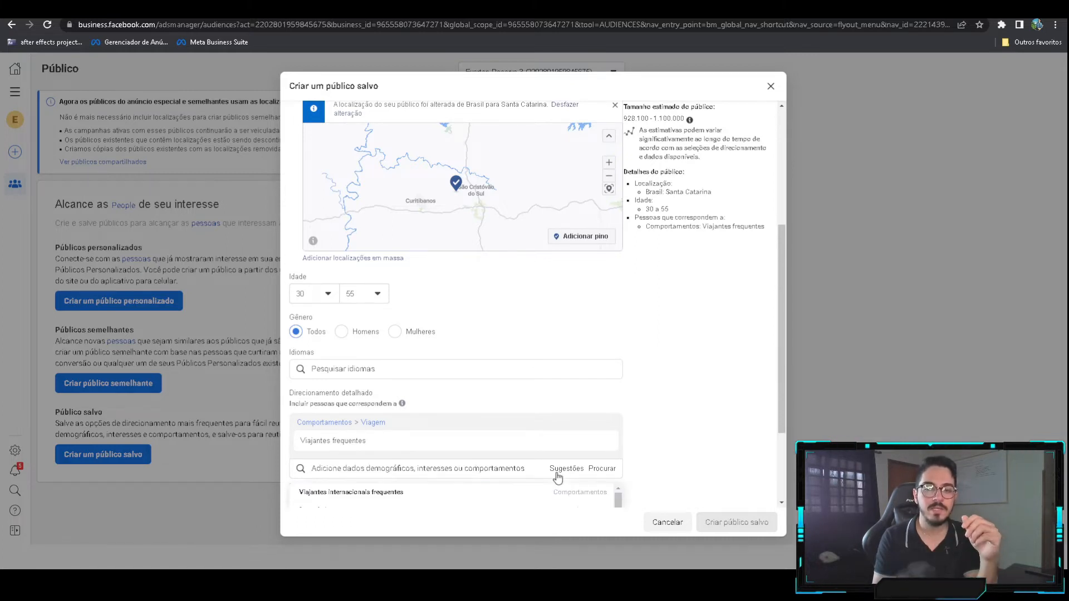
{"action": "scroll", "coordinate": [657, 448], "scroll_direction": "down", "scroll_amount": 2}
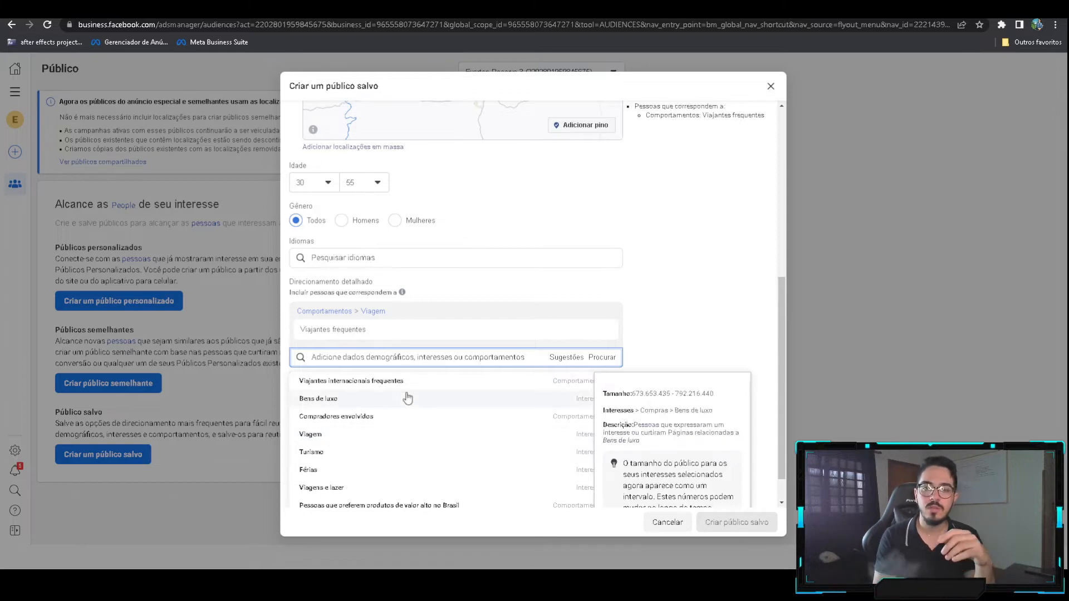
{"action": "left_click", "coordinate": [327, 398]}
{"action": "scroll", "coordinate": [628, 334], "scroll_direction": "down", "scroll_amount": 1}
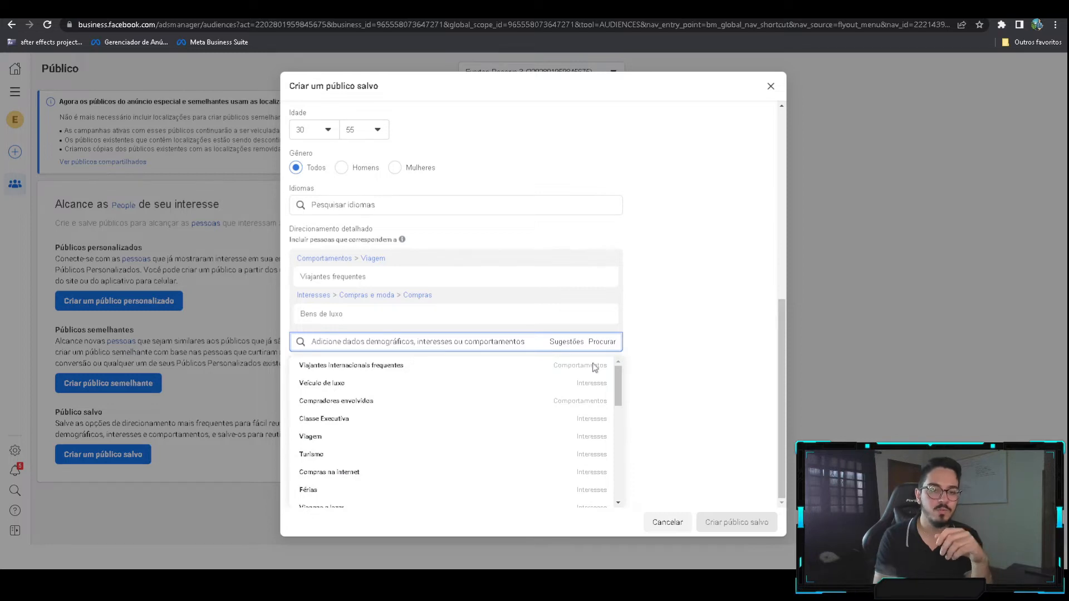
{"action": "mouse_move", "coordinate": [359, 373]}
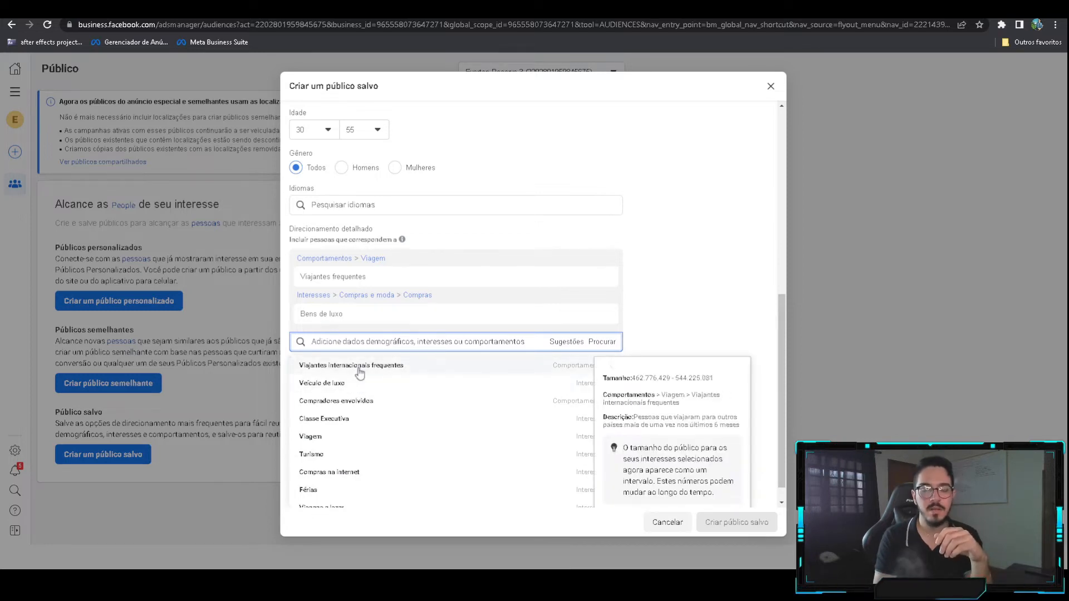
{"action": "left_click", "coordinate": [359, 366]}
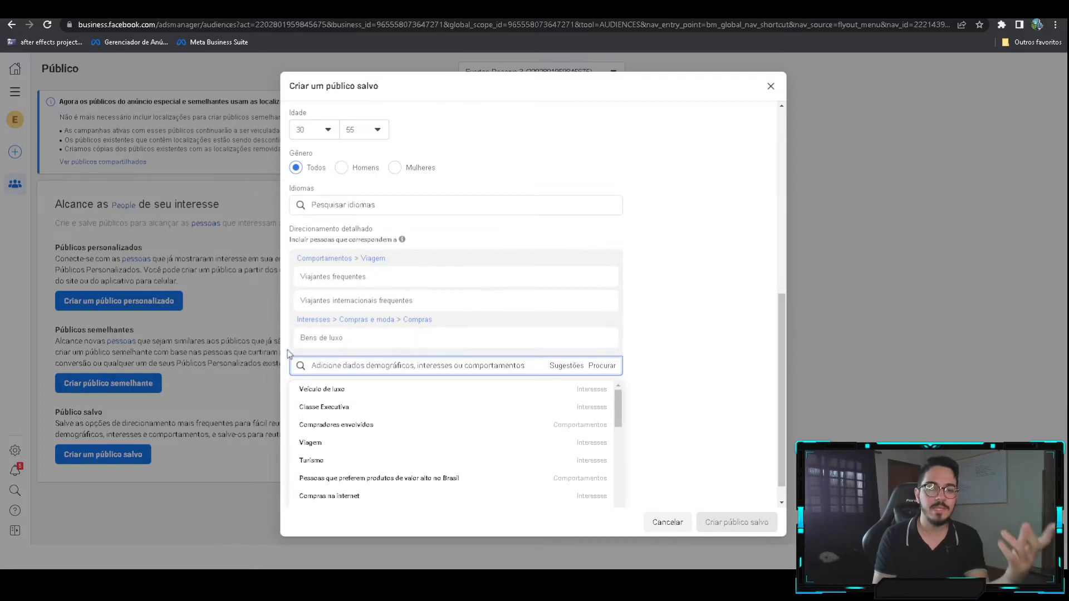
{"action": "mouse_move", "coordinate": [436, 409]}
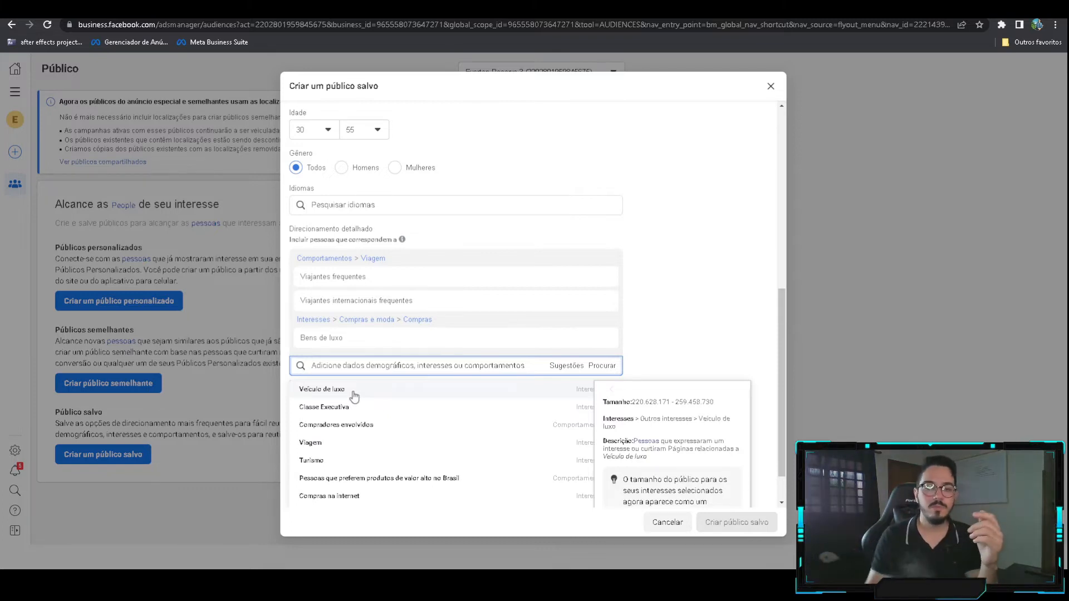
{"action": "mouse_move", "coordinate": [350, 301]}
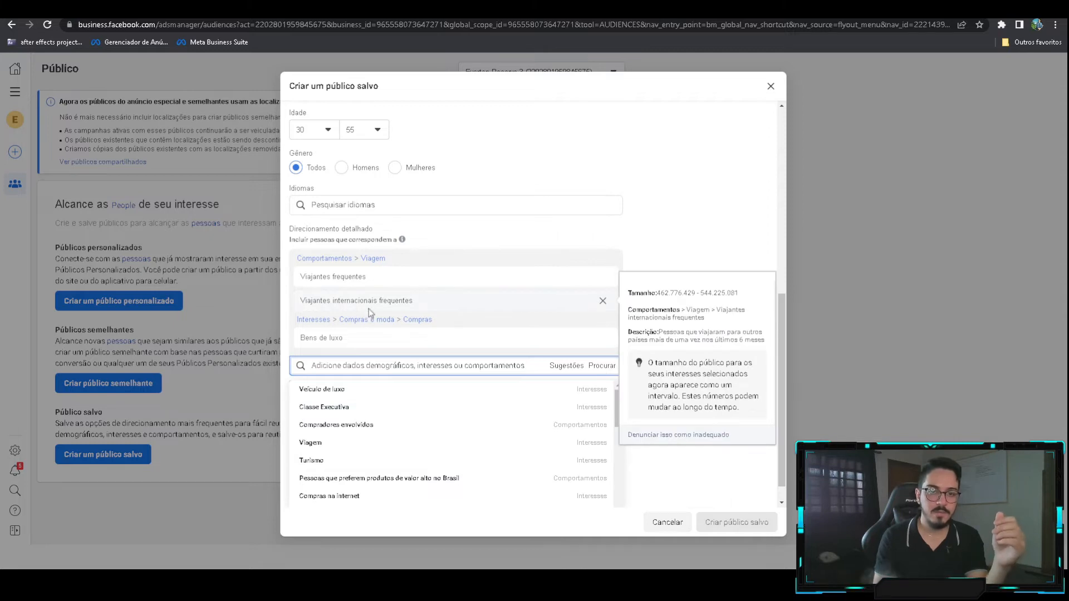
{"action": "mouse_move", "coordinate": [345, 396]}
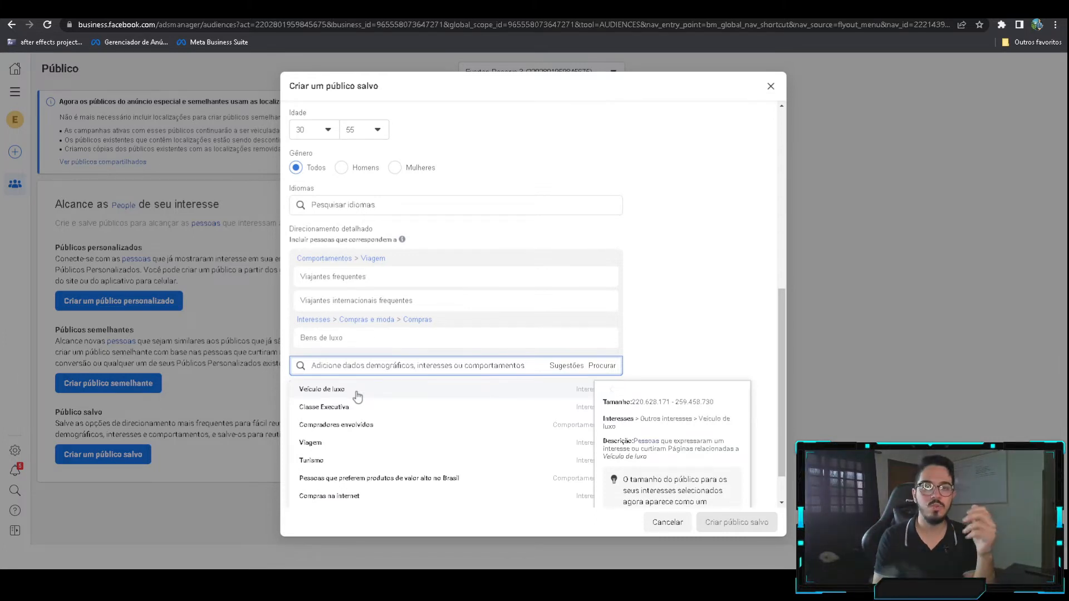
- Add the suggested interest Veículo de luxo to the detailed targeting
{"action": "left_click", "coordinate": [352, 391]}
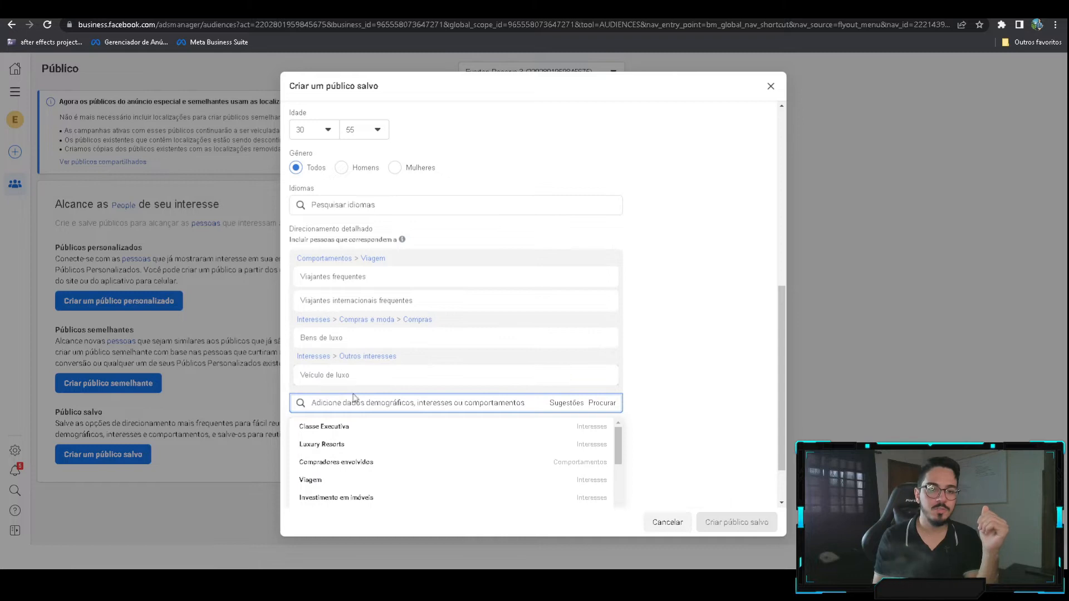
{"action": "mouse_move", "coordinate": [320, 280]}
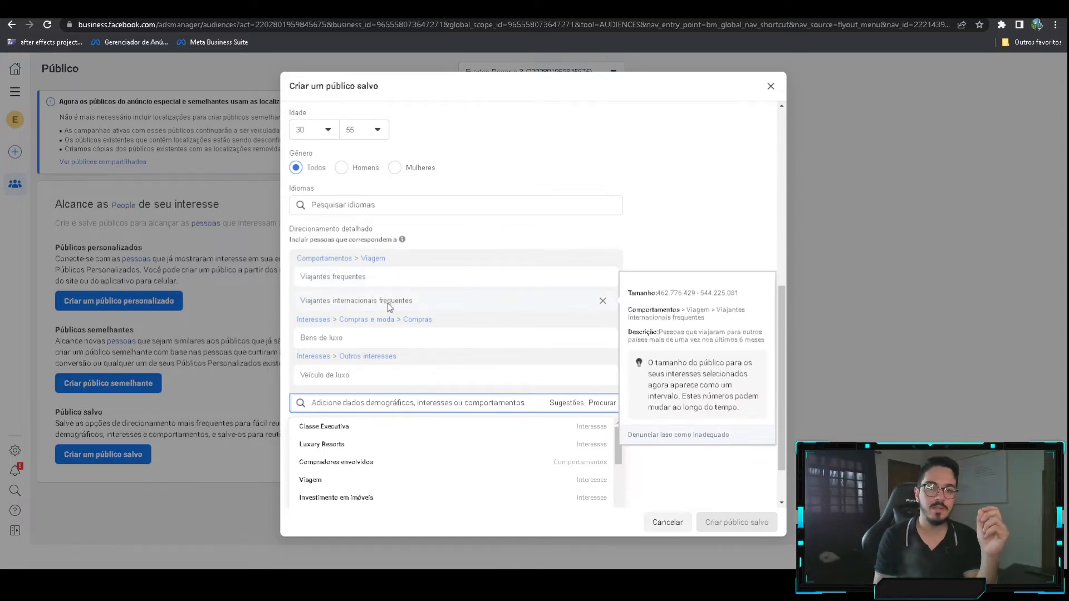
{"action": "mouse_move", "coordinate": [321, 337]}
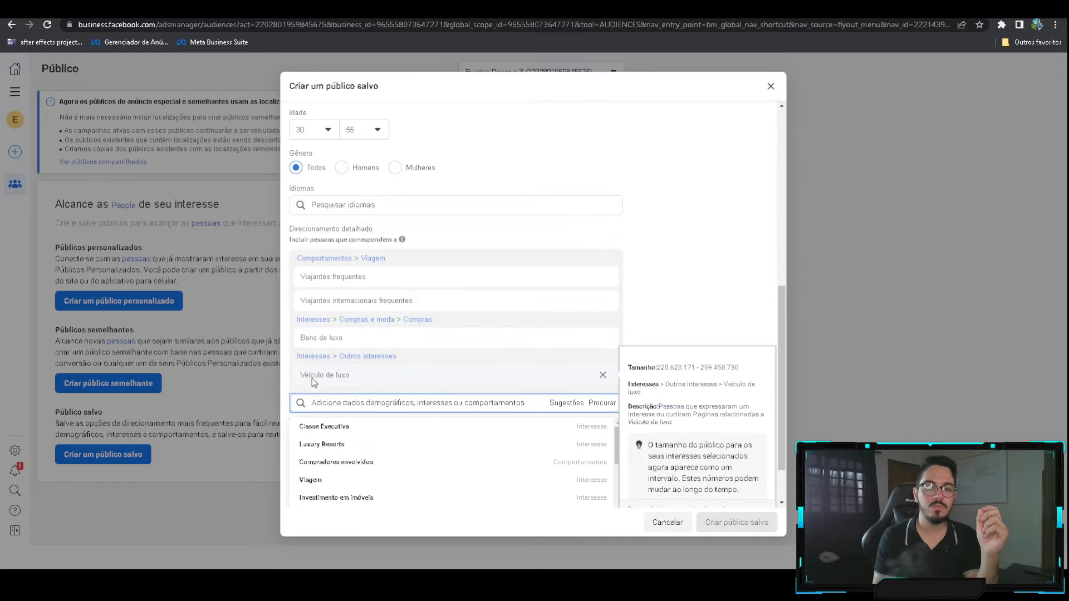
{"action": "scroll", "coordinate": [289, 372], "scroll_direction": "down", "scroll_amount": 1}
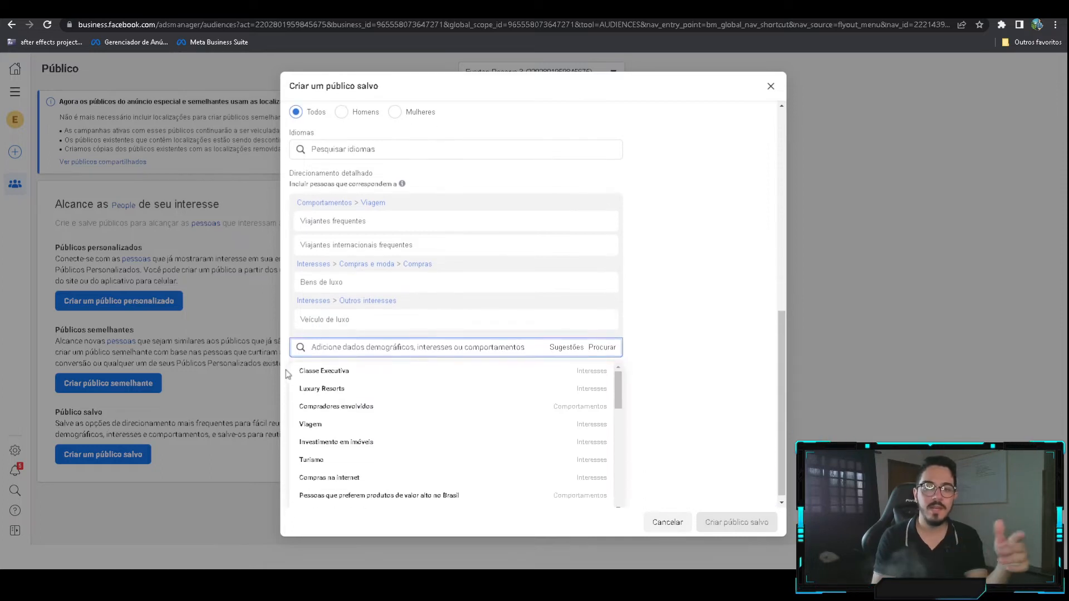
{"action": "left_click", "coordinate": [290, 377]}
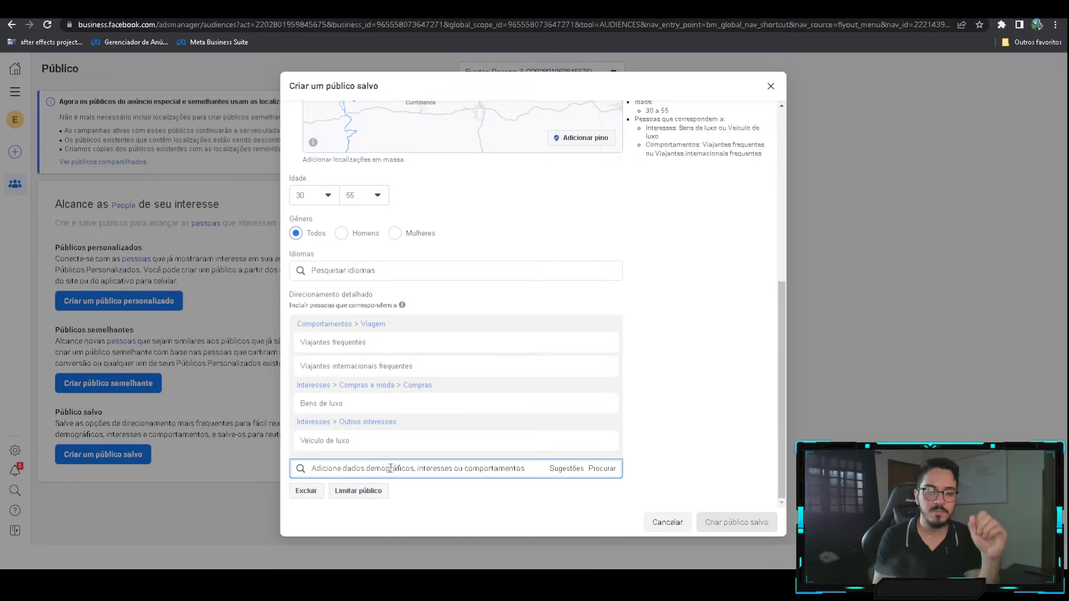
- Look through the detailed targeting suggestions and add the interest Luxury Resorts
{"action": "left_click", "coordinate": [567, 468]}
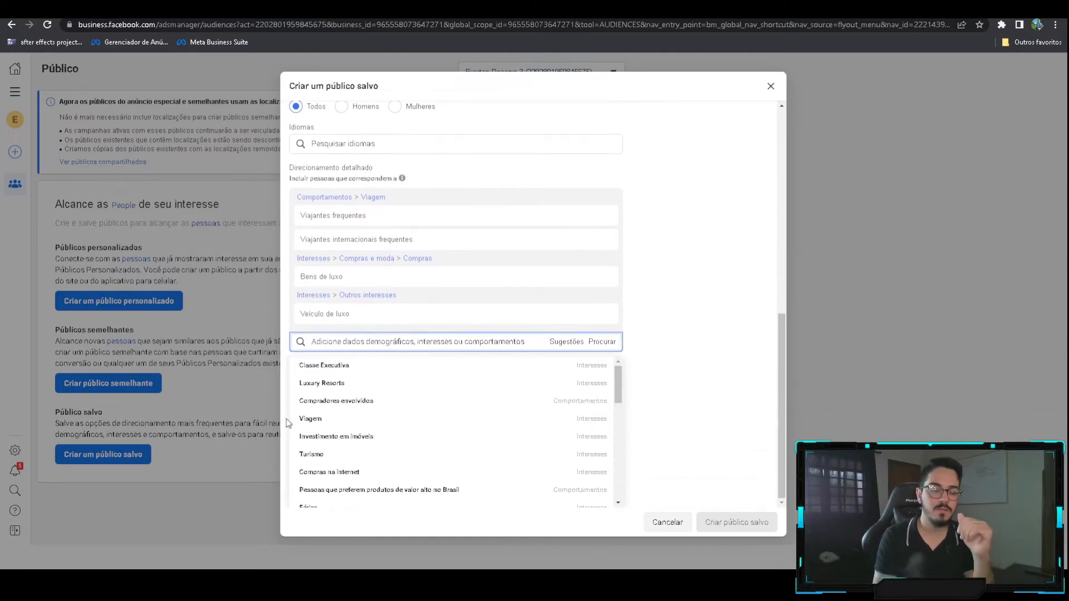
{"action": "mouse_move", "coordinate": [292, 410]}
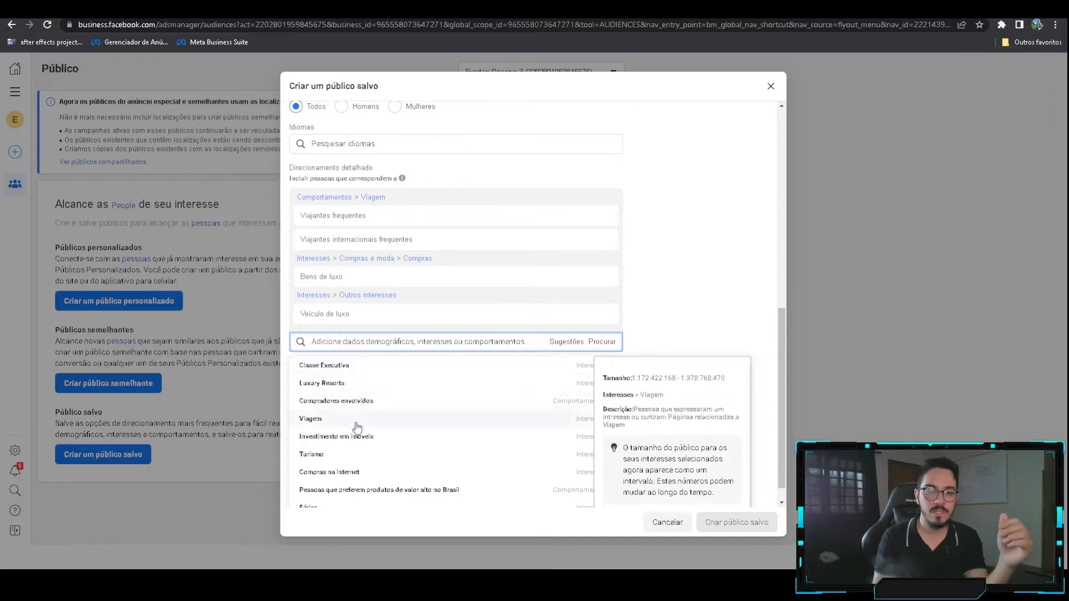
{"action": "scroll", "coordinate": [367, 439], "scroll_direction": "down", "scroll_amount": 3}
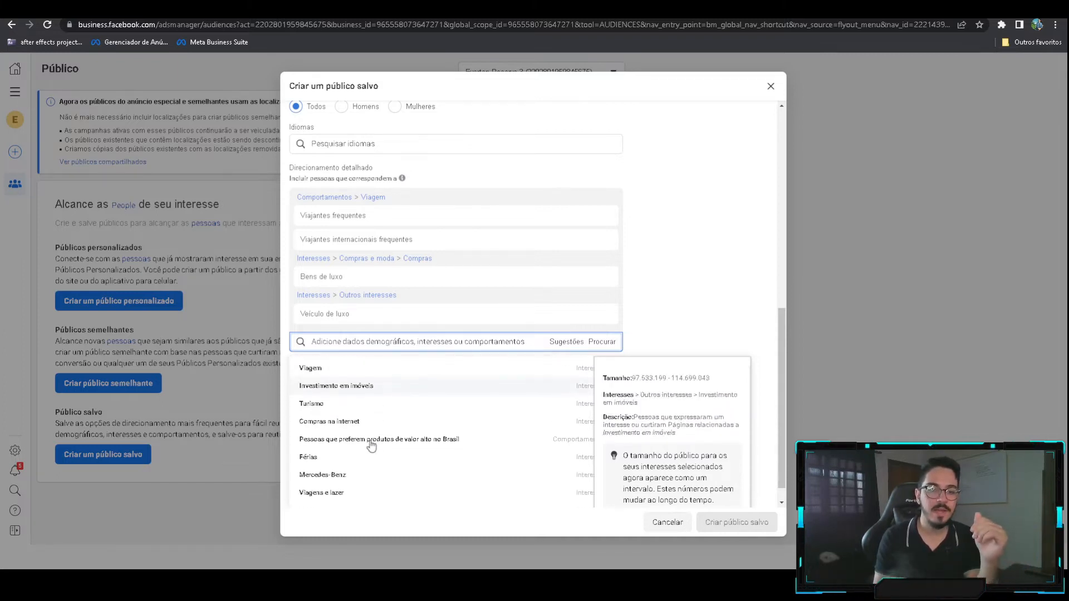
{"action": "scroll", "coordinate": [369, 446], "scroll_direction": "up", "scroll_amount": 4}
{"action": "scroll", "coordinate": [369, 430], "scroll_direction": "up", "scroll_amount": 1}
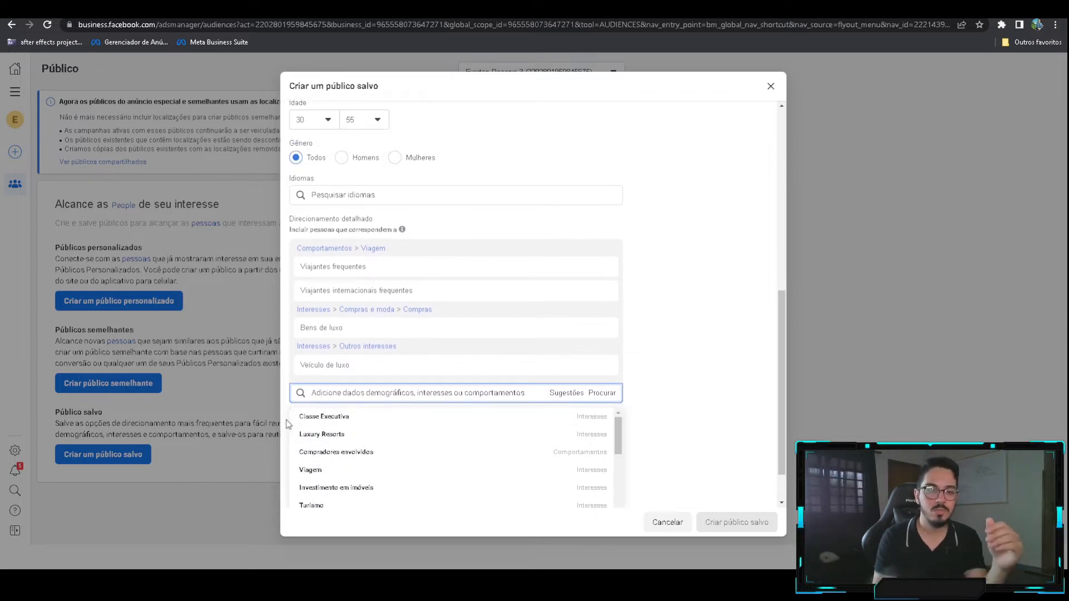
{"action": "scroll", "coordinate": [298, 423], "scroll_direction": "down", "scroll_amount": 1}
{"action": "mouse_move", "coordinate": [334, 366]}
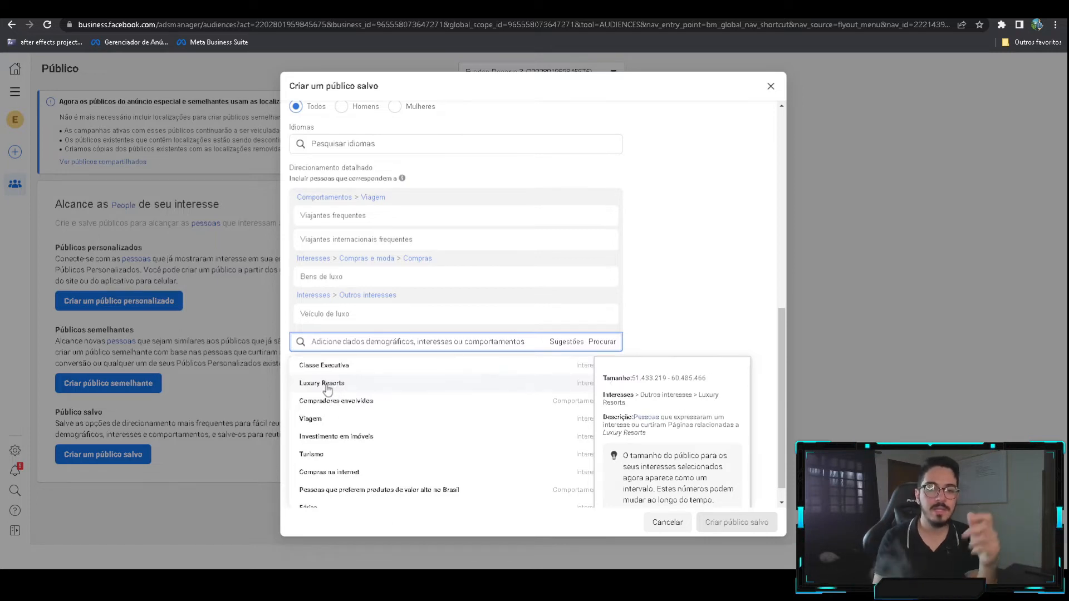
{"action": "left_click", "coordinate": [327, 385]}
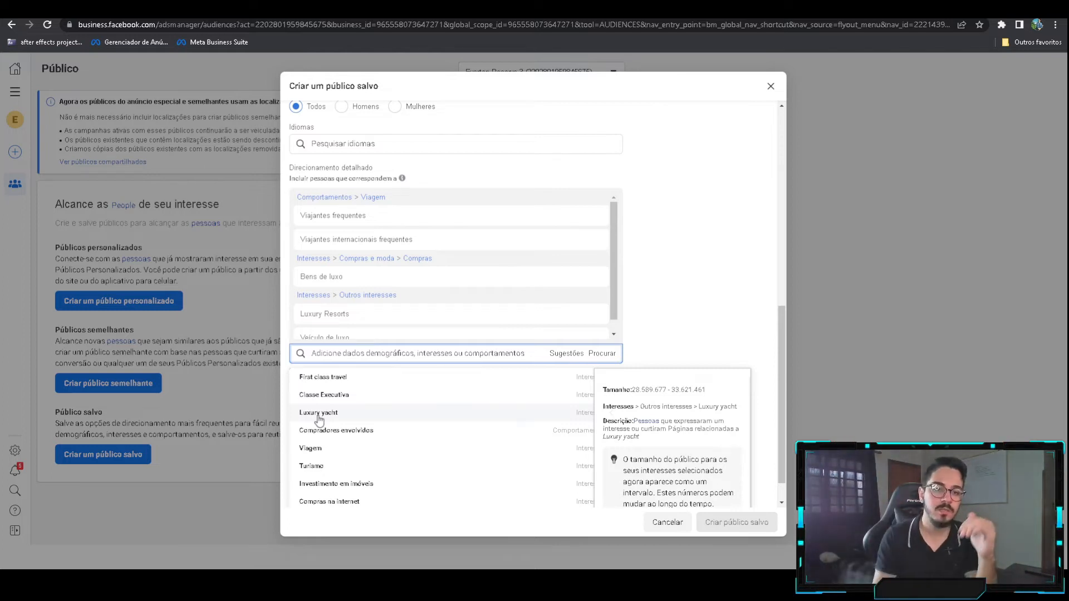
- Browse the updated targeting suggestions and add the interest Classe Executiva
{"action": "scroll", "coordinate": [322, 426], "scroll_direction": "down", "scroll_amount": 1}
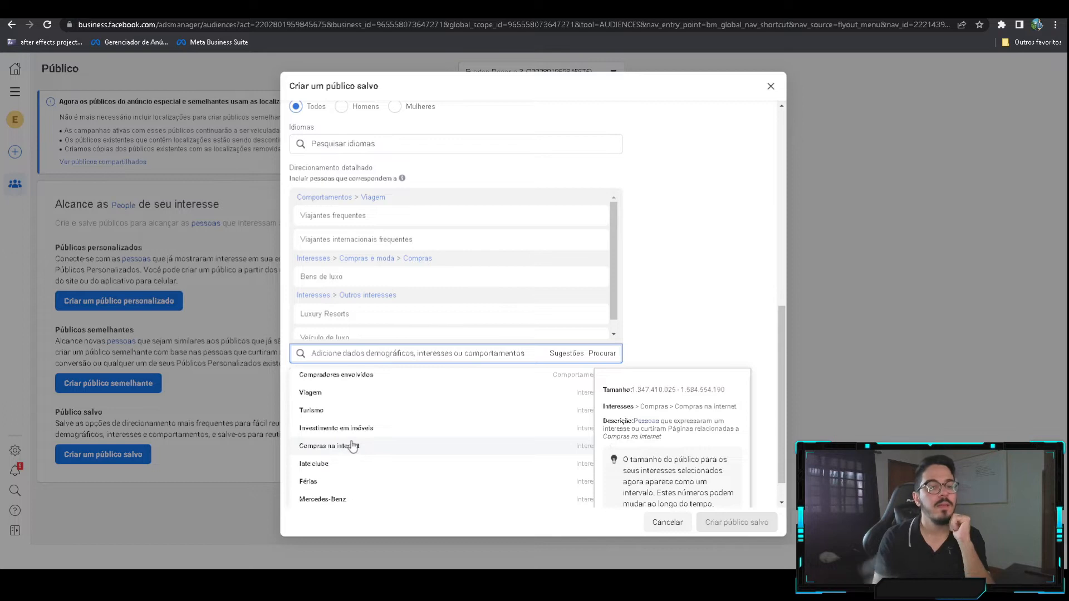
{"action": "scroll", "coordinate": [344, 446], "scroll_direction": "down", "scroll_amount": 1}
{"action": "scroll", "coordinate": [345, 448], "scroll_direction": "down", "scroll_amount": 2}
{"action": "scroll", "coordinate": [351, 441], "scroll_direction": "down", "scroll_amount": 1}
{"action": "scroll", "coordinate": [318, 424], "scroll_direction": "down", "scroll_amount": 1}
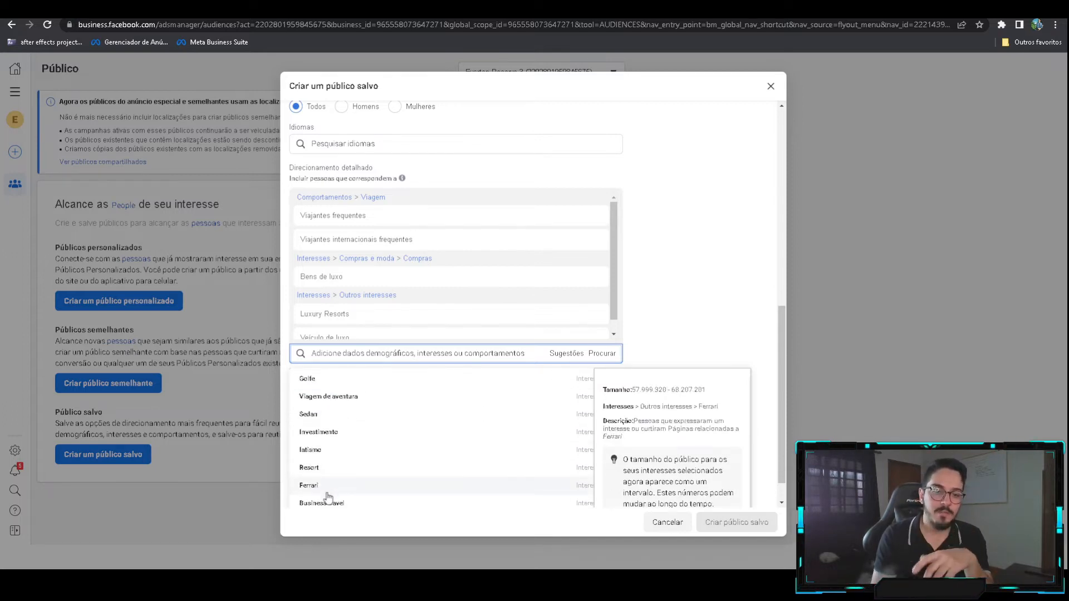
{"action": "scroll", "coordinate": [329, 498], "scroll_direction": "down", "scroll_amount": 1}
{"action": "scroll", "coordinate": [333, 440], "scroll_direction": "up", "scroll_amount": 5}
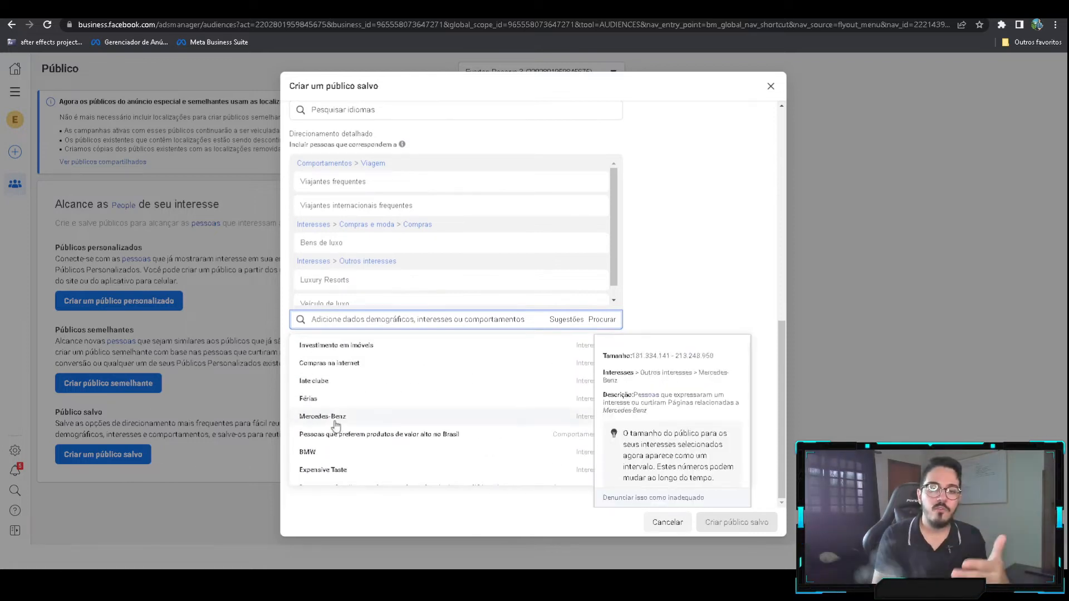
{"action": "scroll", "coordinate": [340, 400], "scroll_direction": "up", "scroll_amount": 4}
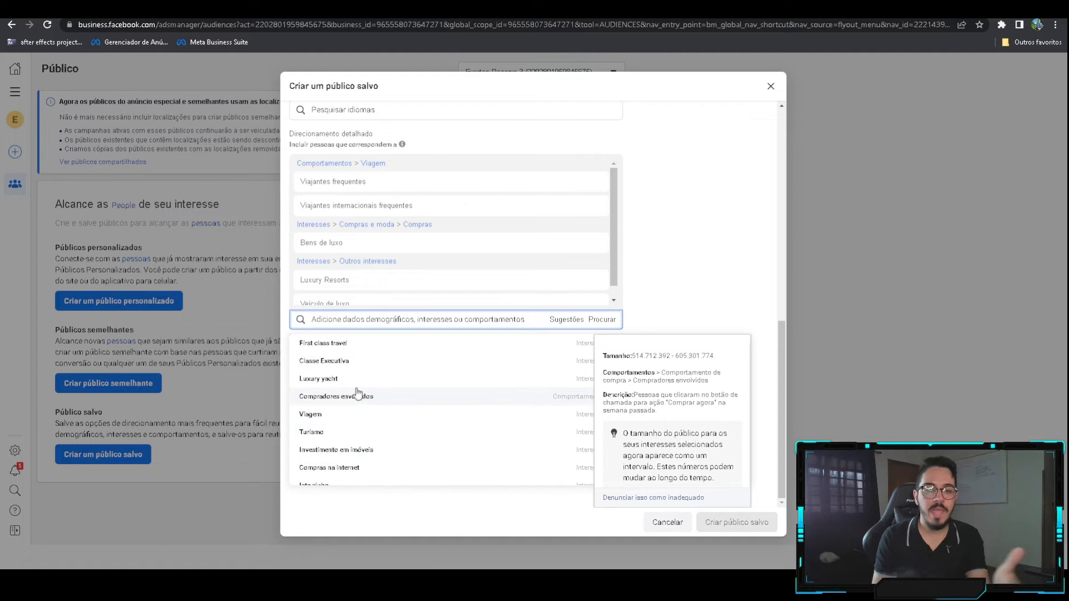
{"action": "scroll", "coordinate": [360, 385], "scroll_direction": "up", "scroll_amount": 2}
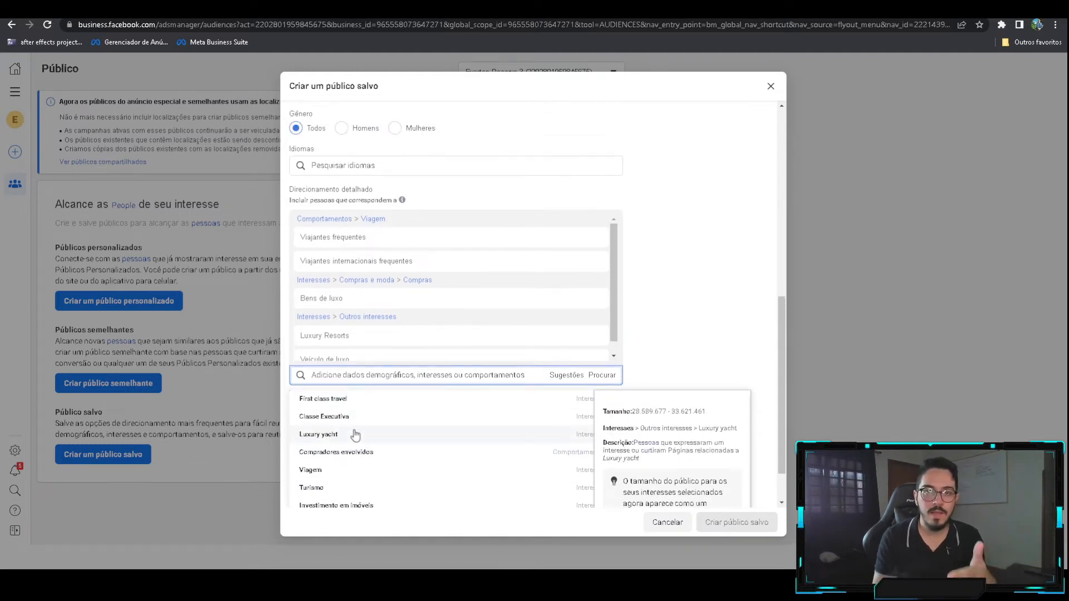
{"action": "scroll", "coordinate": [361, 420], "scroll_direction": "down", "scroll_amount": 1}
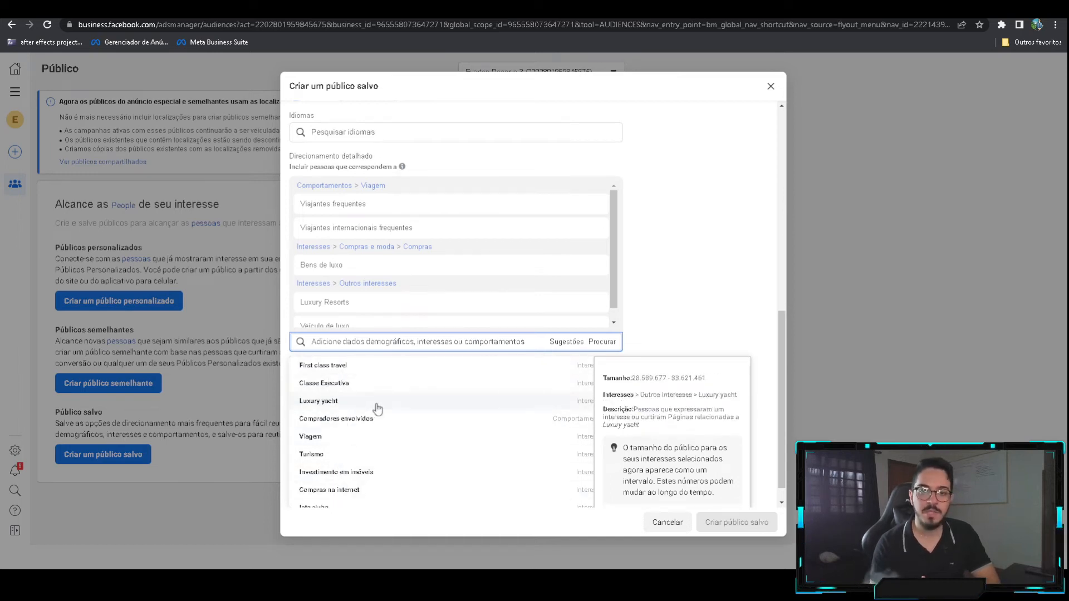
{"action": "left_click", "coordinate": [418, 386]}
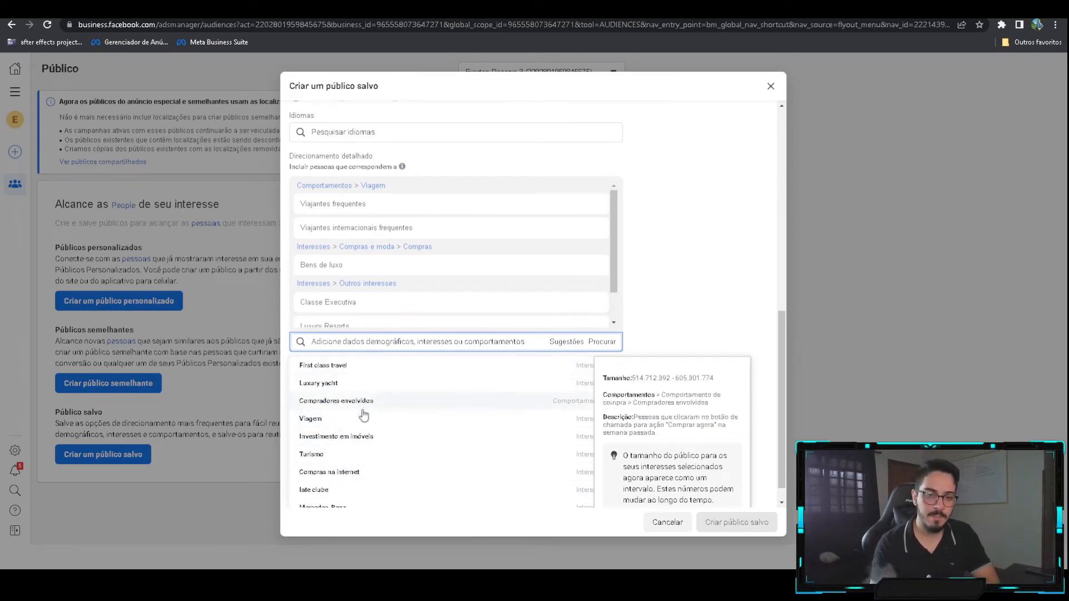
- Add the suggested interest Investimento to the detailed targeting
{"action": "scroll", "coordinate": [373, 448], "scroll_direction": "down", "scroll_amount": 3}
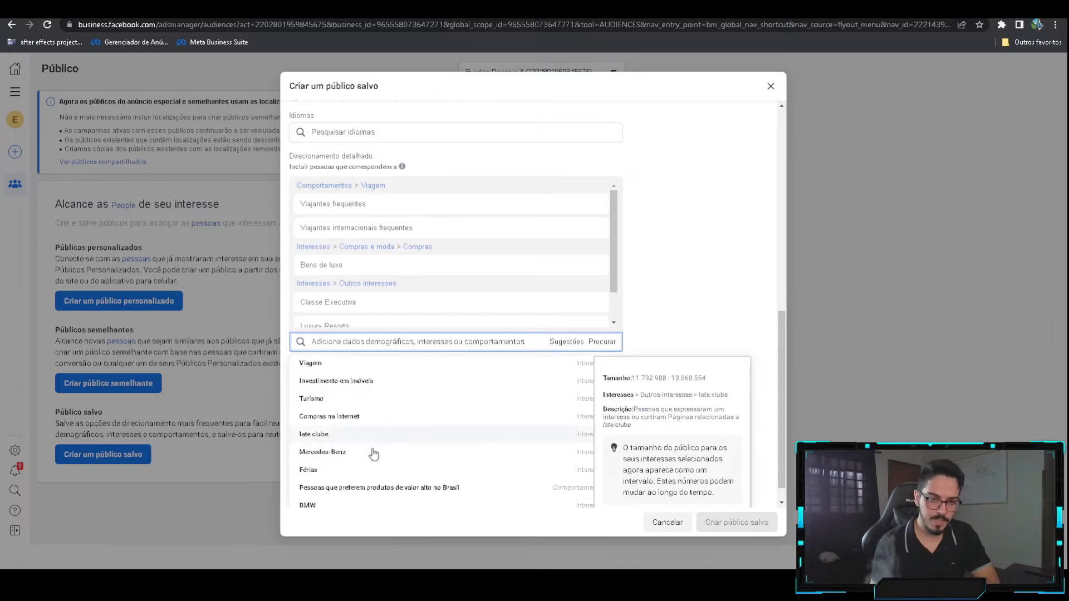
{"action": "scroll", "coordinate": [357, 459], "scroll_direction": "down", "scroll_amount": 2}
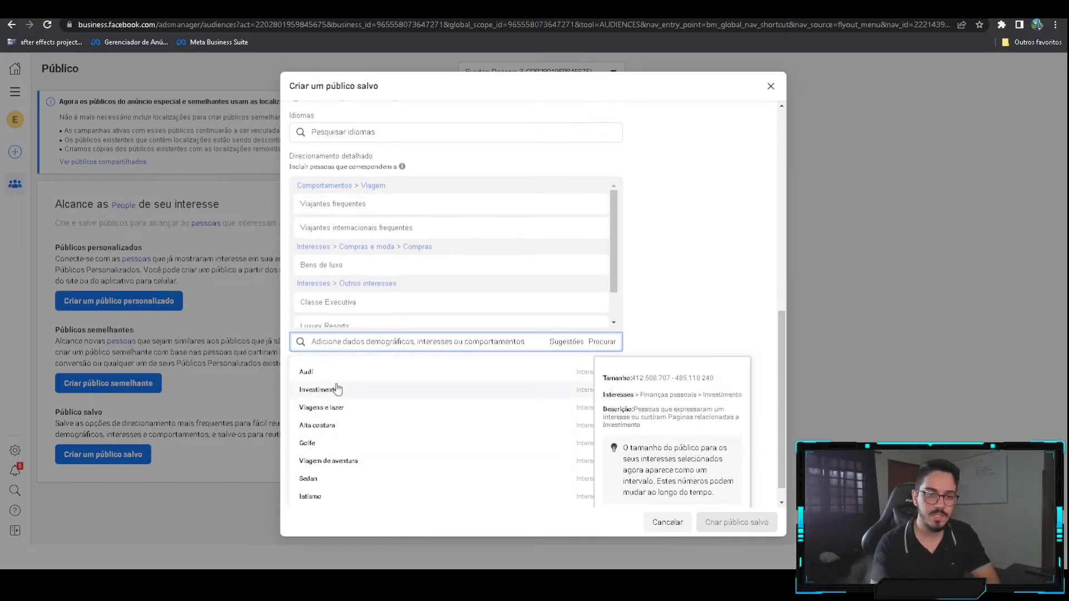
{"action": "left_click", "coordinate": [337, 389]}
- Add the suggested interest Investimento em imóveis and remove the broader interest Investimento from the detailed targeting
{"action": "scroll", "coordinate": [351, 449], "scroll_direction": "down", "scroll_amount": 5}
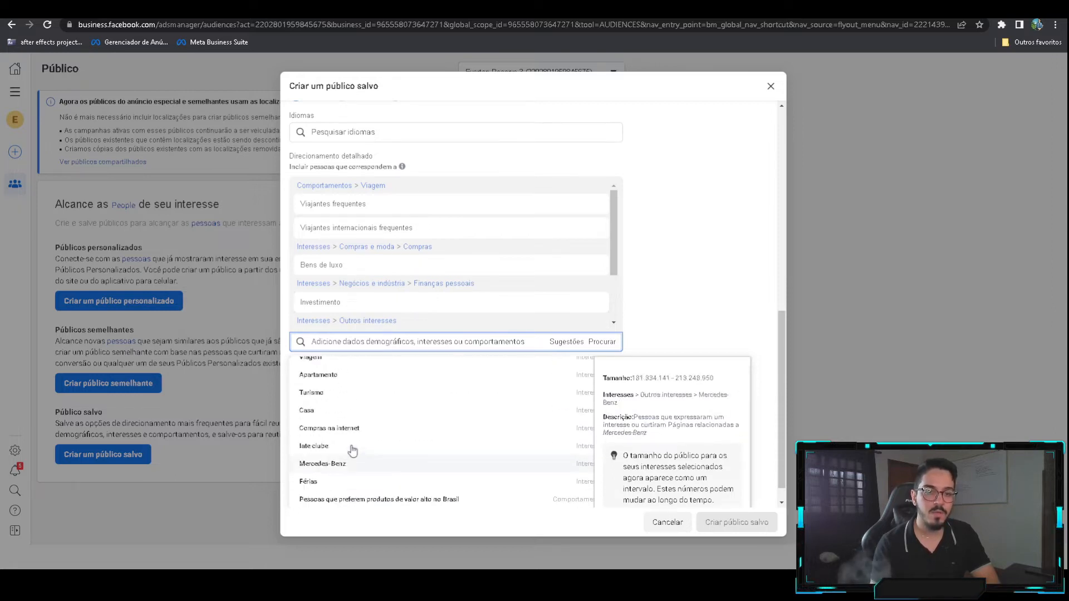
{"action": "scroll", "coordinate": [370, 426], "scroll_direction": "up", "scroll_amount": 1}
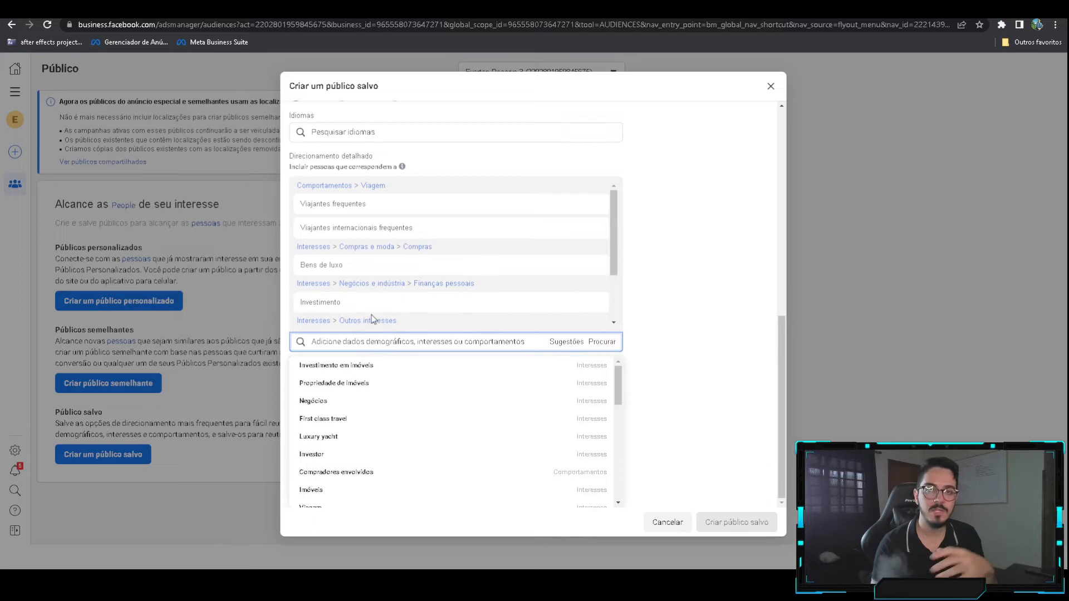
{"action": "left_click", "coordinate": [367, 369]}
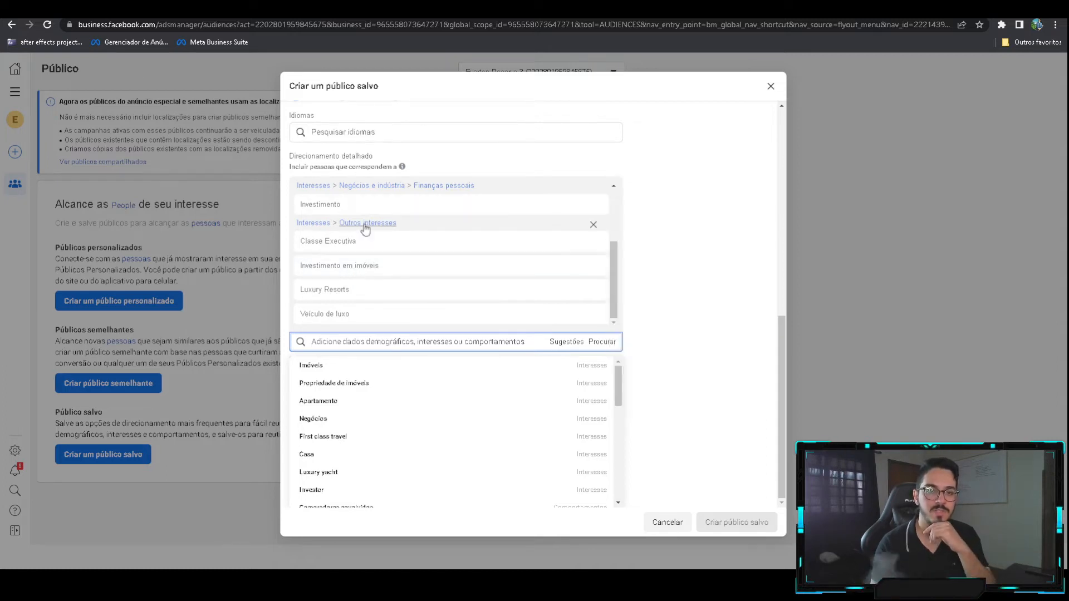
{"action": "left_click", "coordinate": [594, 205]}
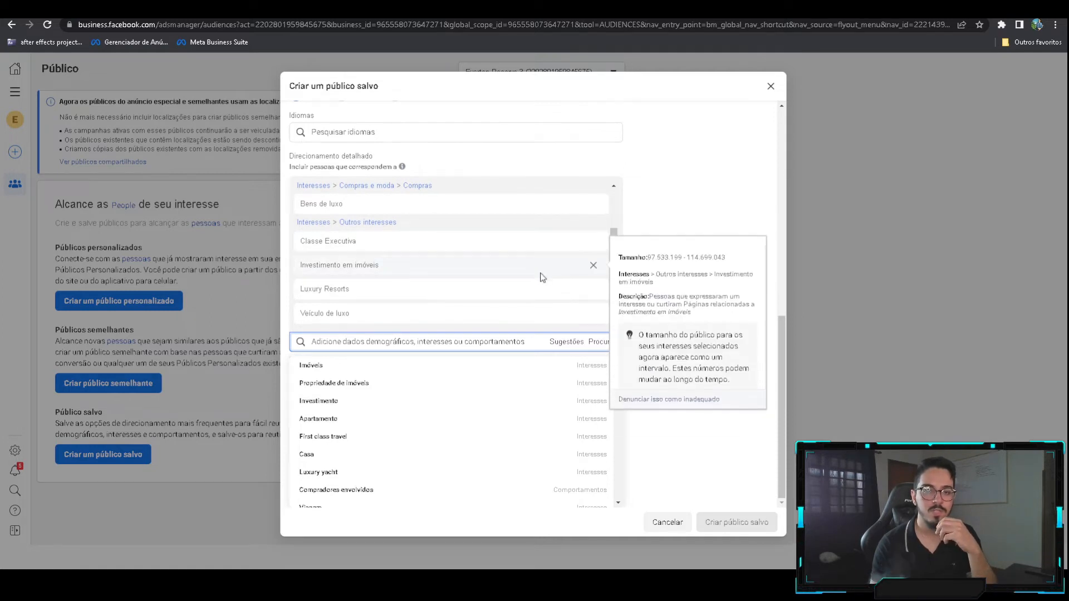
- Look through the remaining detailed targeting suggestions for further suitable interests and behaviours, then close the suggestion list
{"action": "scroll", "coordinate": [537, 267], "scroll_direction": "up", "scroll_amount": 1}
{"action": "scroll", "coordinate": [490, 270], "scroll_direction": "down", "scroll_amount": 1}
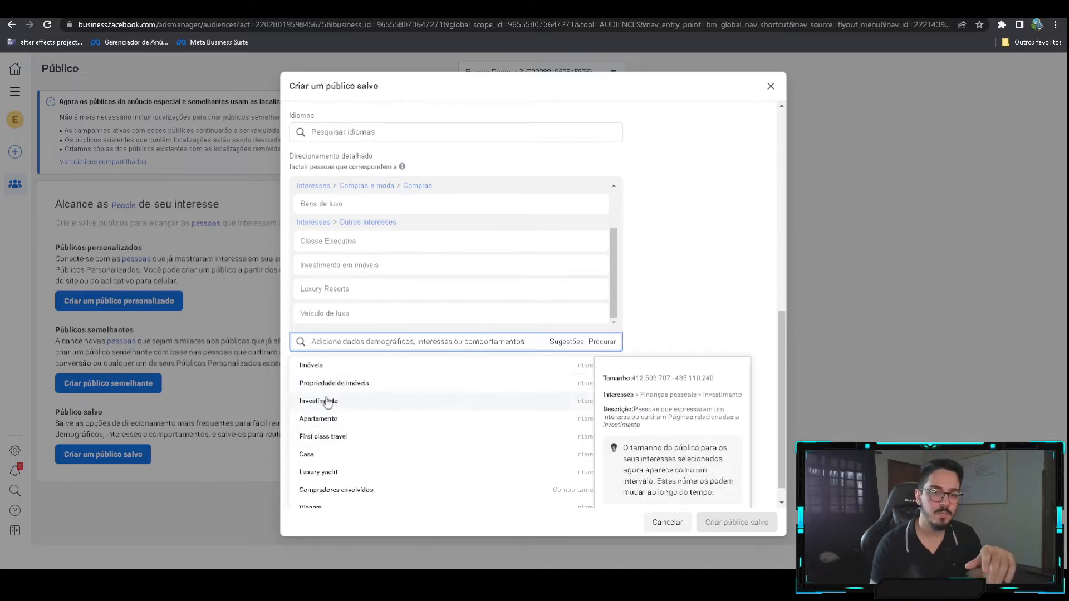
{"action": "scroll", "coordinate": [364, 407], "scroll_direction": "down", "scroll_amount": 1}
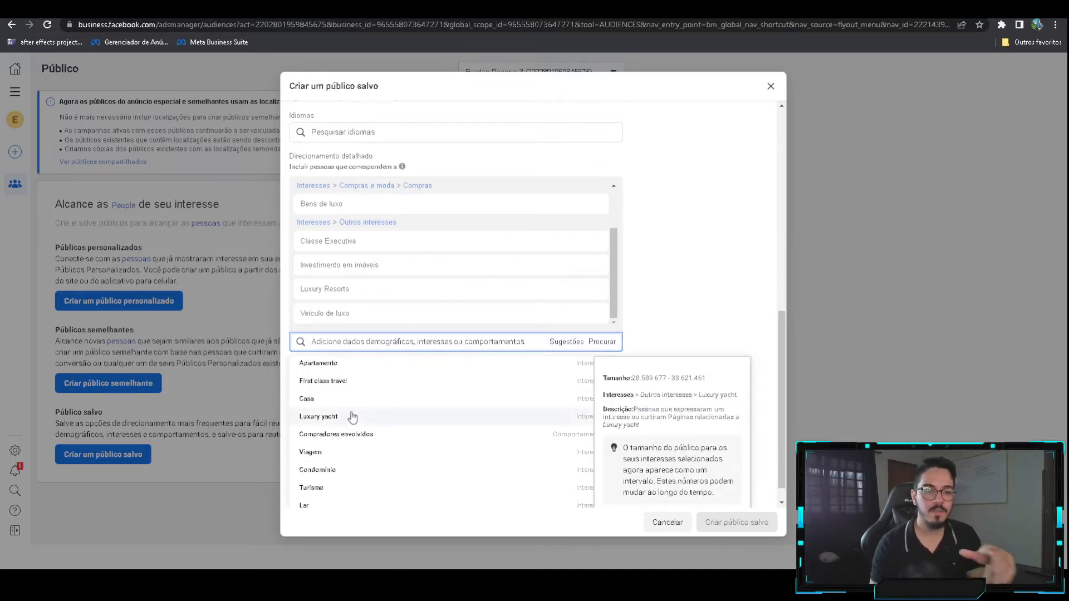
{"action": "scroll", "coordinate": [363, 432], "scroll_direction": "down", "scroll_amount": 2}
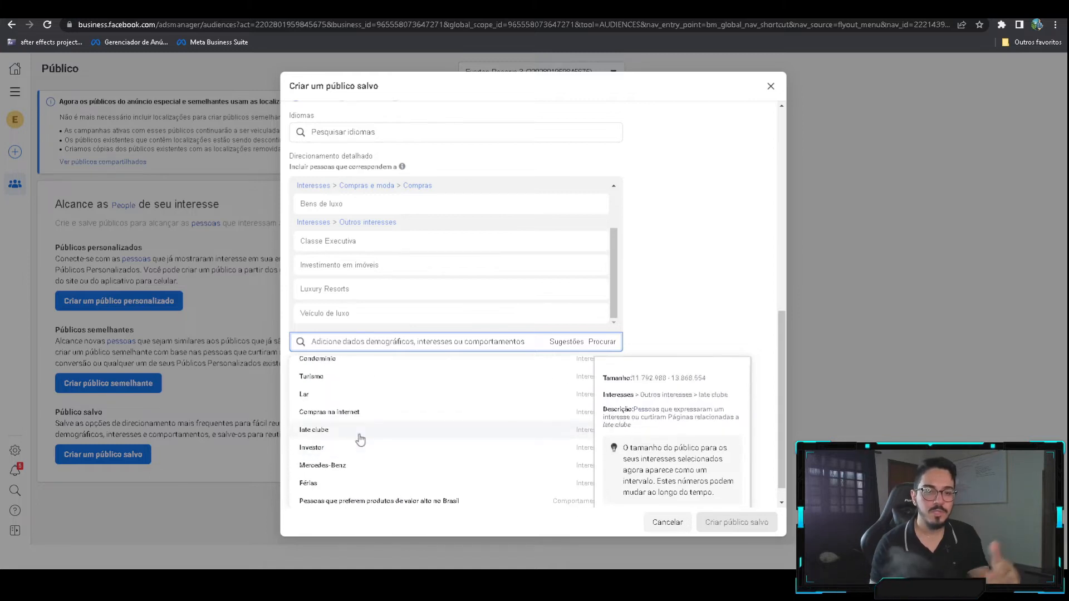
{"action": "scroll", "coordinate": [377, 434], "scroll_direction": "down", "scroll_amount": 1}
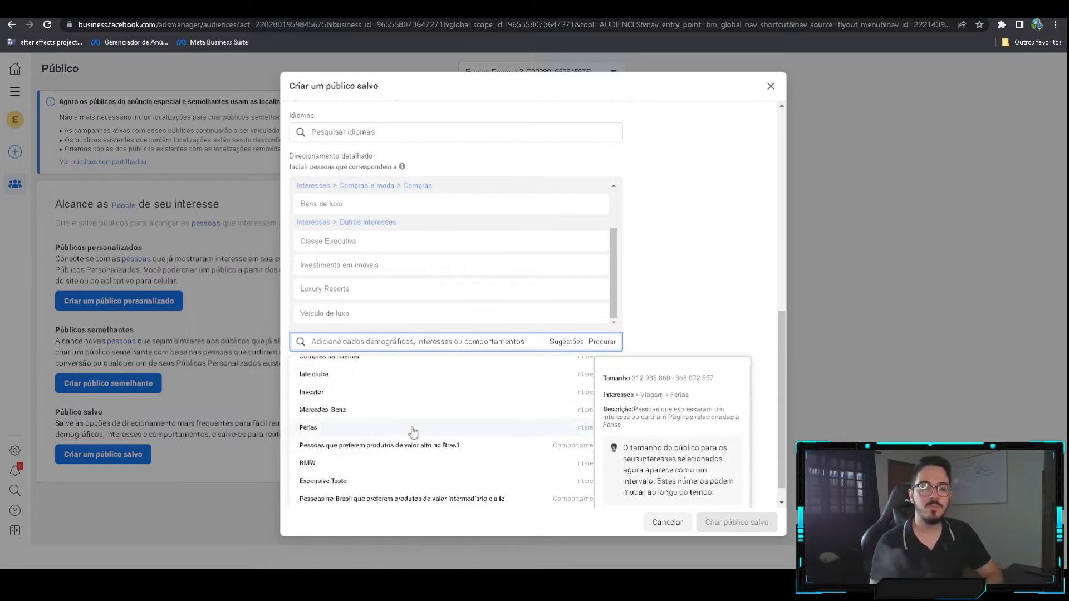
{"action": "scroll", "coordinate": [473, 396], "scroll_direction": "down", "scroll_amount": 1}
{"action": "left_click", "coordinate": [659, 299]}
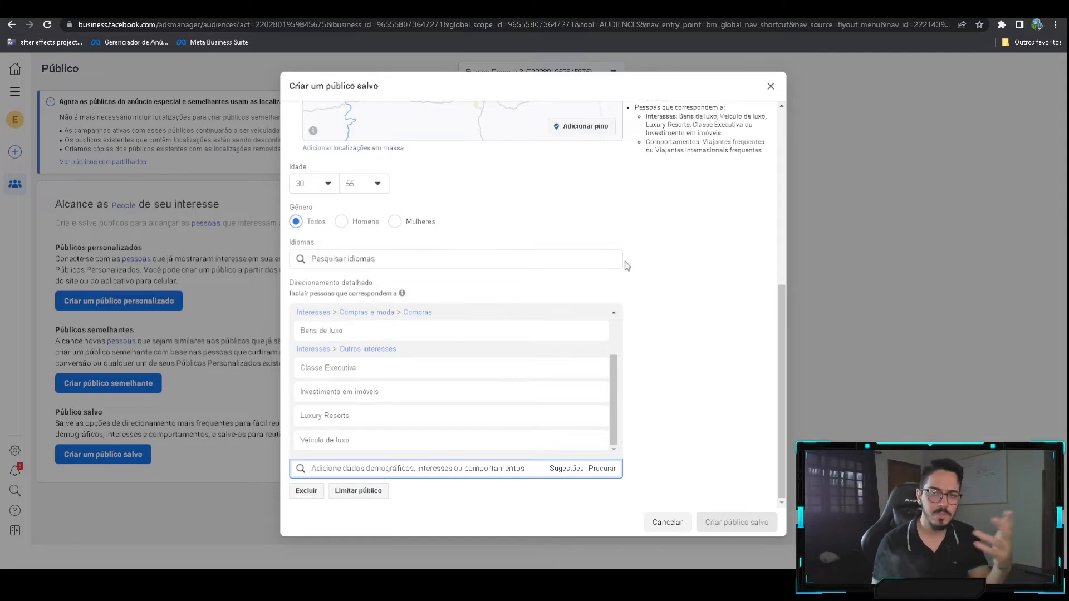
- Examine the estimated audience size and the audience details against the chosen interests and behaviours
{"action": "scroll", "coordinate": [627, 266], "scroll_direction": "up", "scroll_amount": 5}
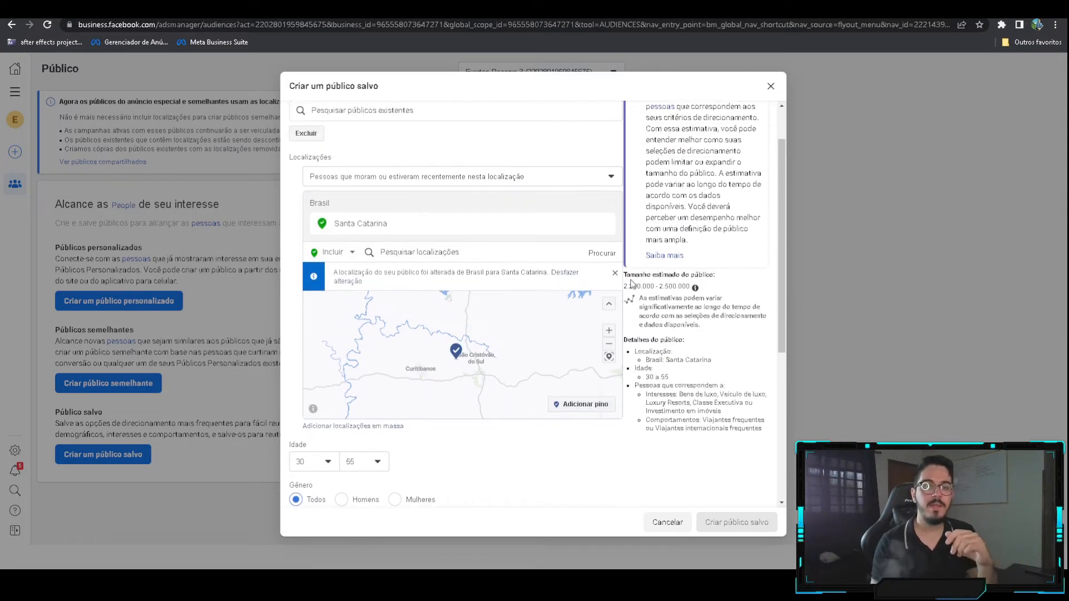
{"action": "scroll", "coordinate": [612, 256], "scroll_direction": "up", "scroll_amount": 1}
{"action": "scroll", "coordinate": [619, 264], "scroll_direction": "down", "scroll_amount": 6}
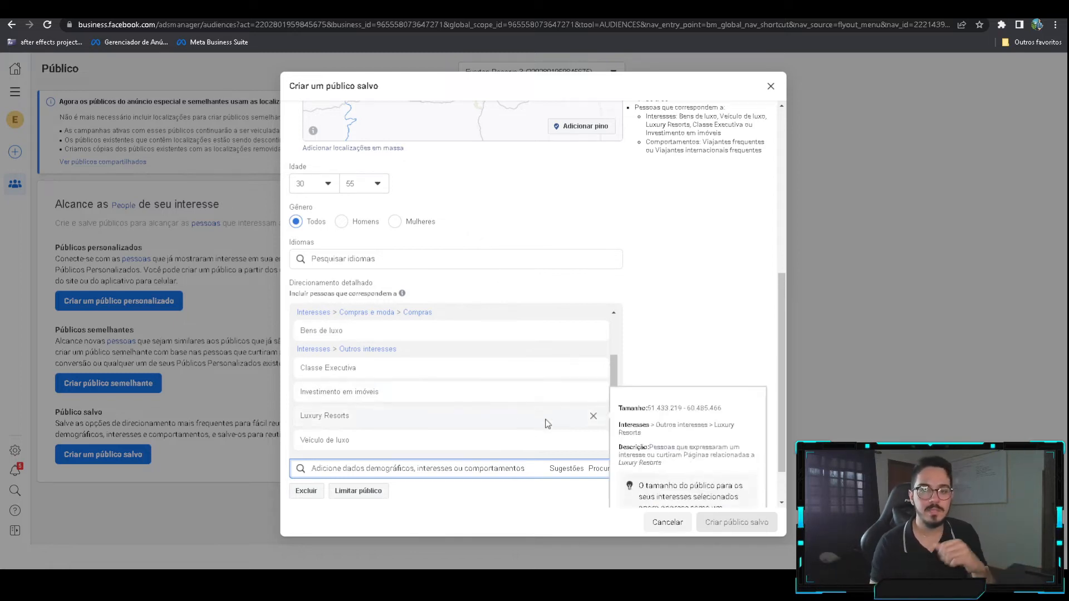
{"action": "scroll", "coordinate": [549, 409], "scroll_direction": "up", "scroll_amount": 1}
{"action": "scroll", "coordinate": [548, 408], "scroll_direction": "up", "scroll_amount": 5}
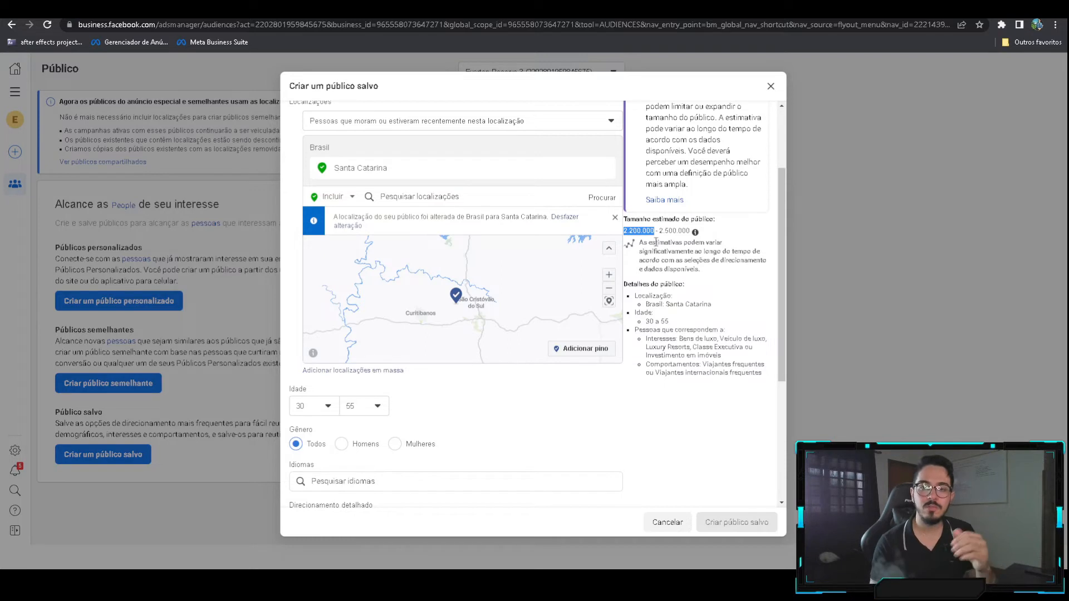
{"action": "left_click", "coordinate": [676, 239]}
{"action": "scroll", "coordinate": [601, 282], "scroll_direction": "up", "scroll_amount": 1}
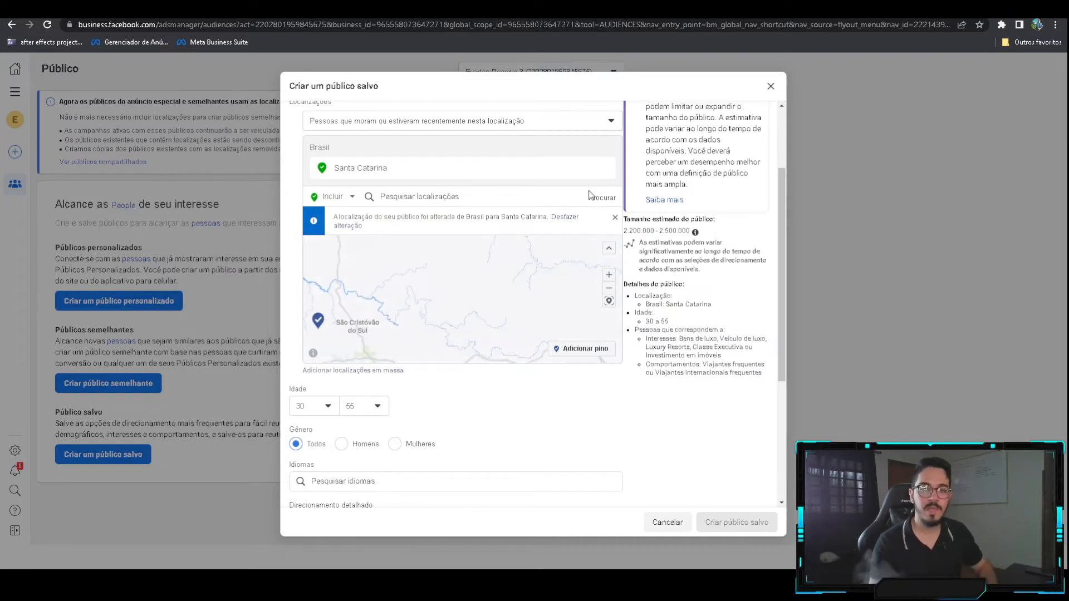
- Replace the Santa Catarina location with the state of Mato Grosso do Sul, Brasil
{"action": "left_click", "coordinate": [605, 168]}
{"action": "left_click", "coordinate": [420, 149]}
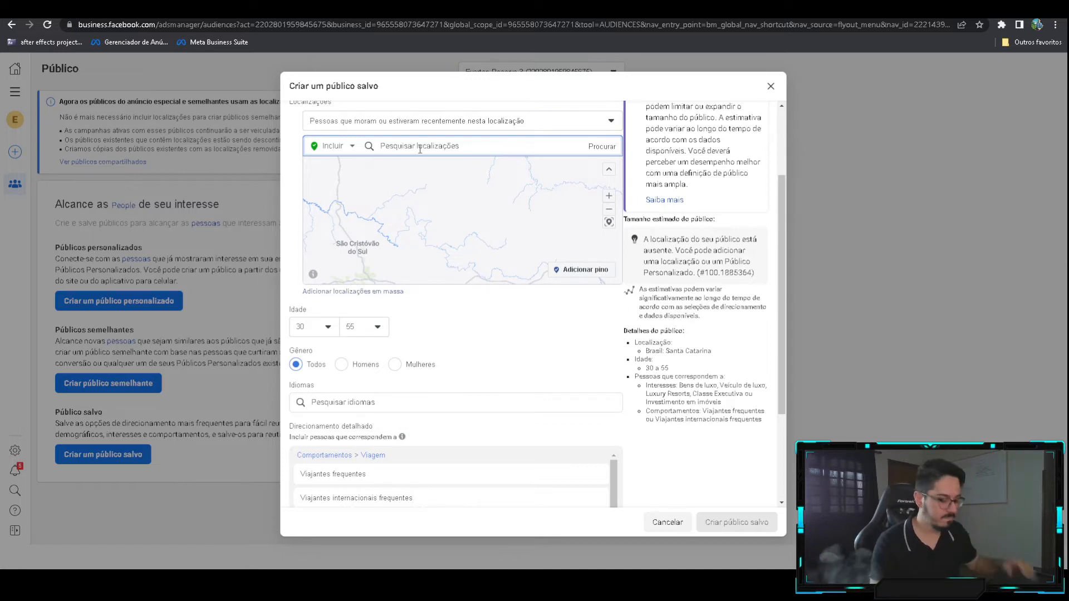
{"action": "type", "text": "mato gr"}
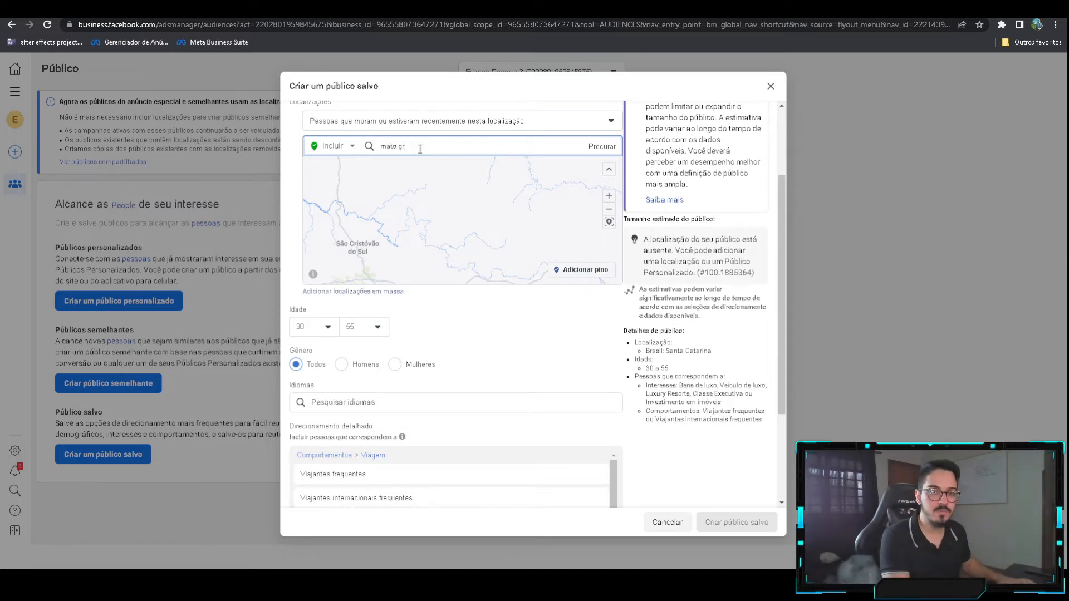
{"action": "type", "text": "osso do s"}
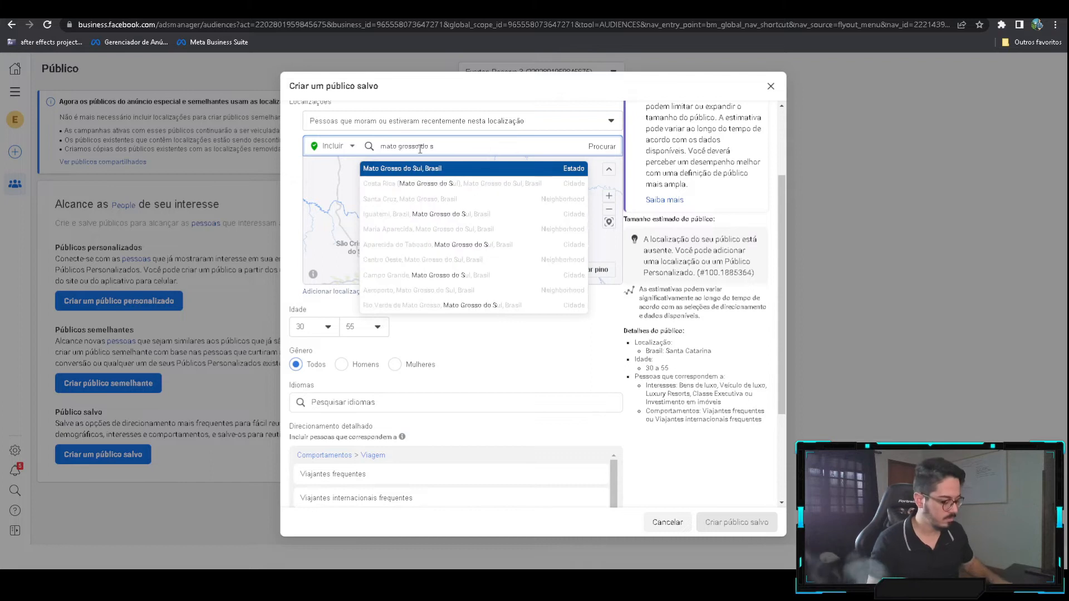
{"action": "left_click", "coordinate": [446, 170]}
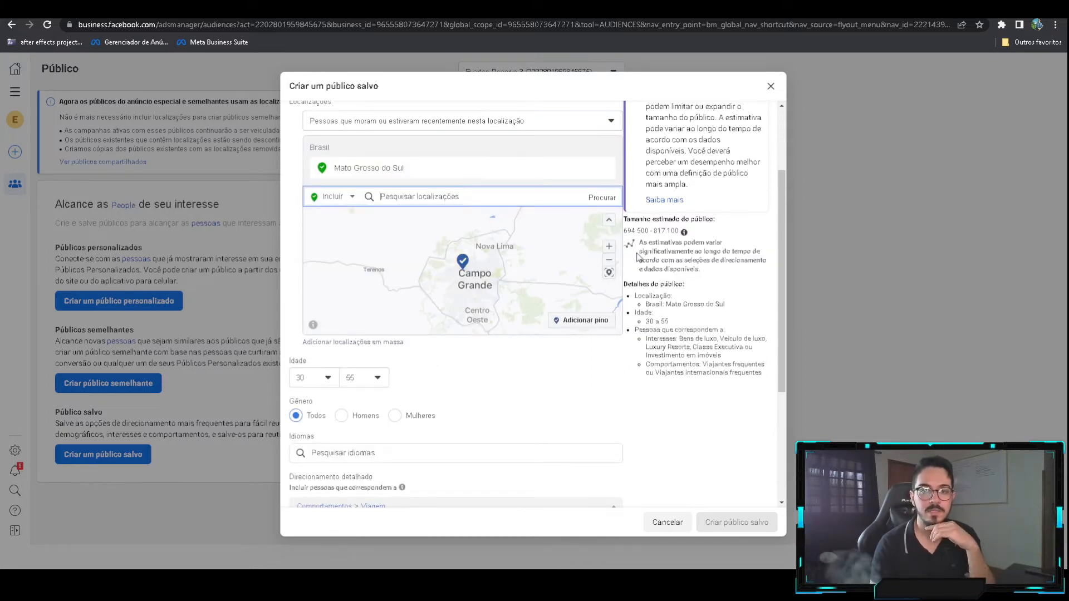
{"action": "left_click", "coordinate": [601, 385]}
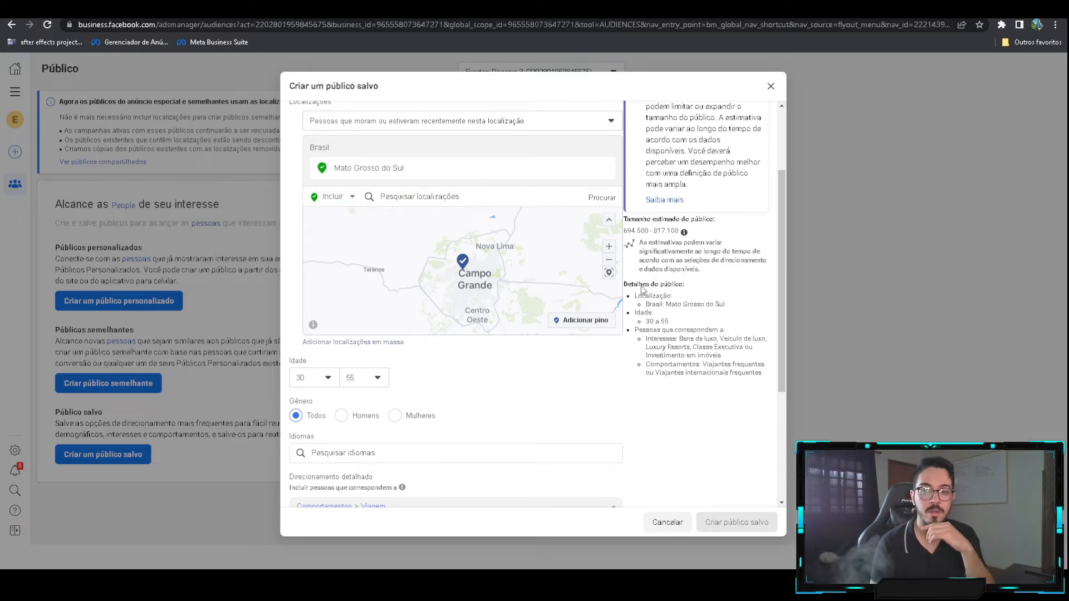
- Examine the estimated audience size for Mato Grosso do Sul and review the behaviours and interests in the detailed targeting
{"action": "left_click_drag", "start_coordinate": [625, 230], "coordinate": [642, 234]}
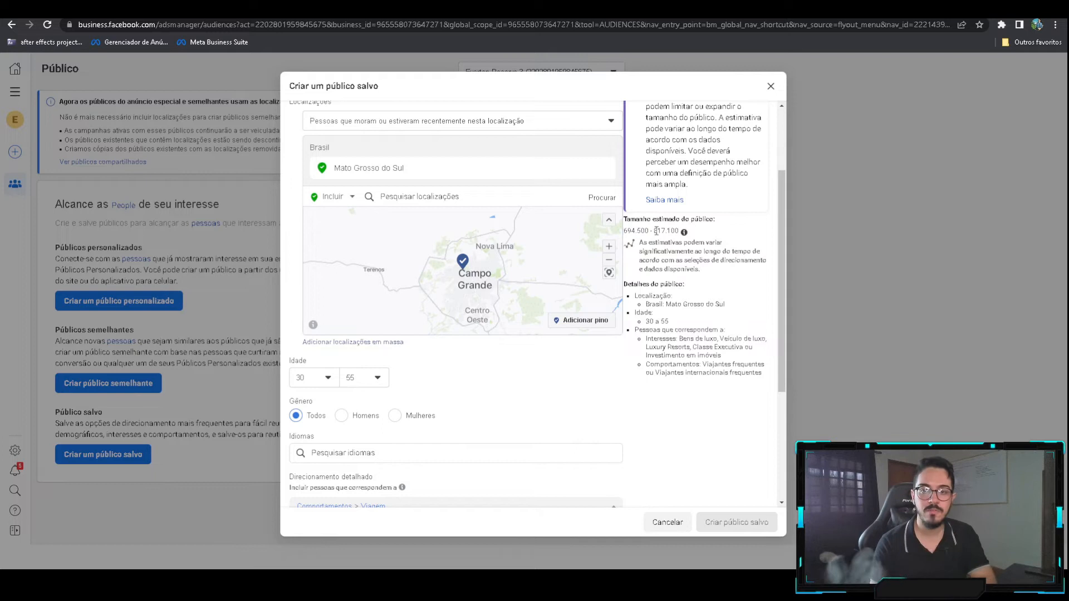
{"action": "left_click_drag", "start_coordinate": [624, 231], "coordinate": [633, 229]}
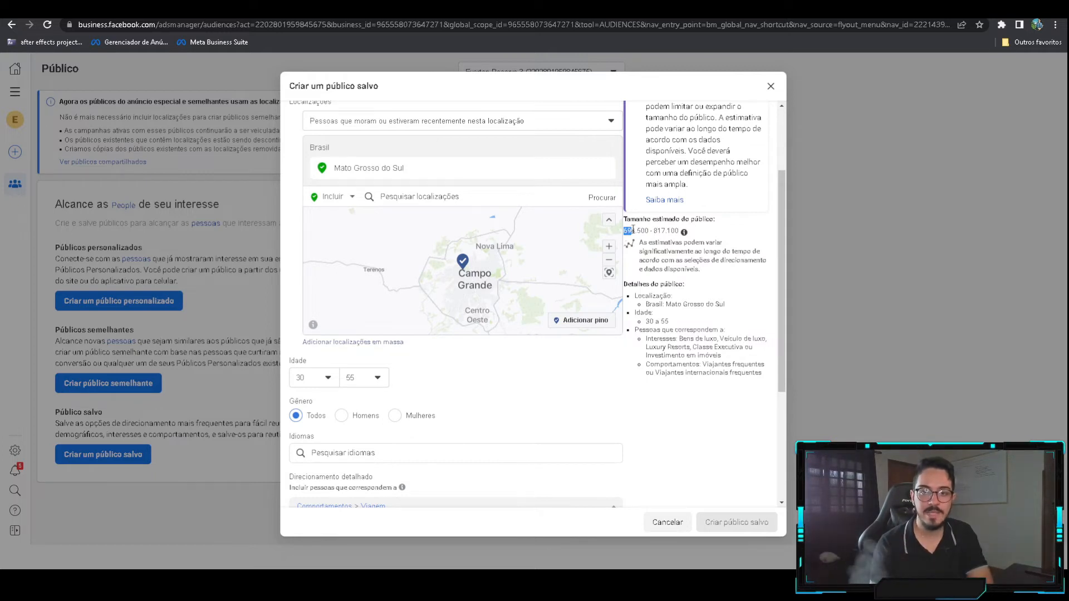
{"action": "left_click", "coordinate": [667, 229]}
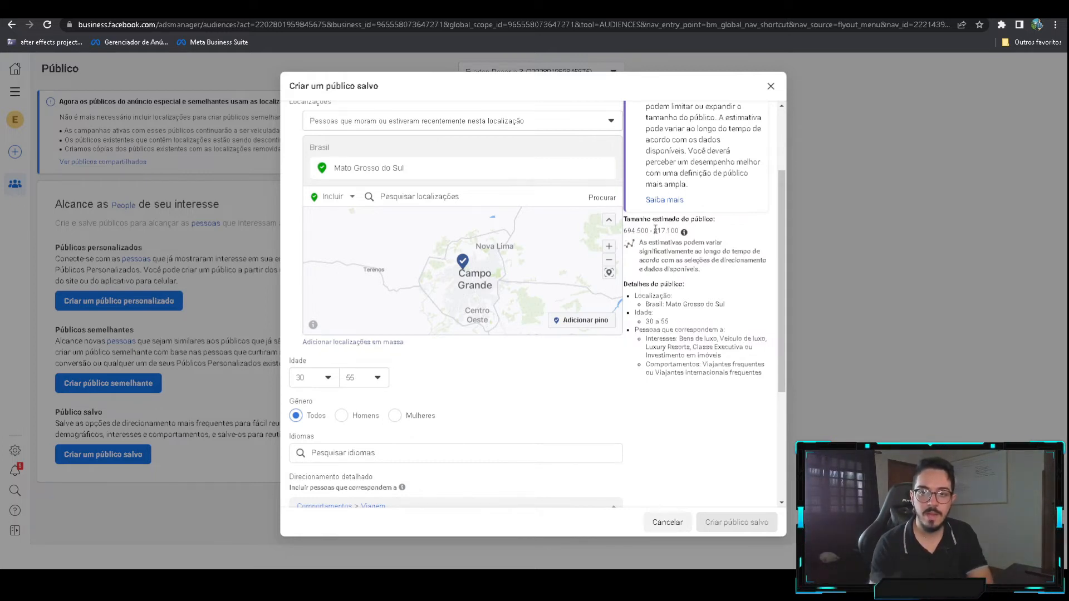
{"action": "left_click", "coordinate": [640, 405]}
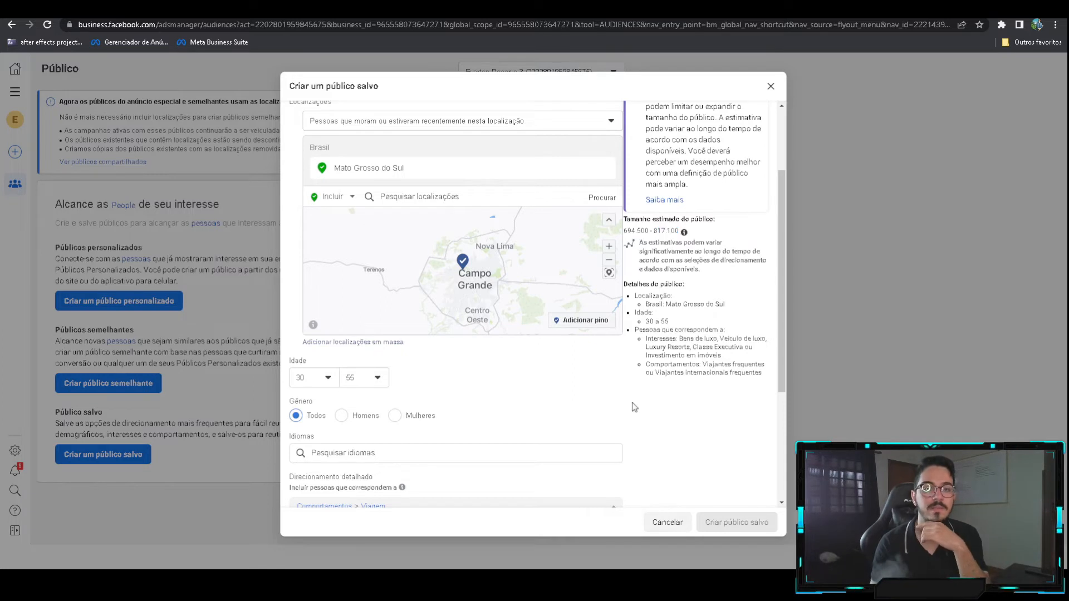
{"action": "scroll", "coordinate": [632, 390], "scroll_direction": "down", "scroll_amount": 2}
{"action": "scroll", "coordinate": [641, 373], "scroll_direction": "down", "scroll_amount": 2}
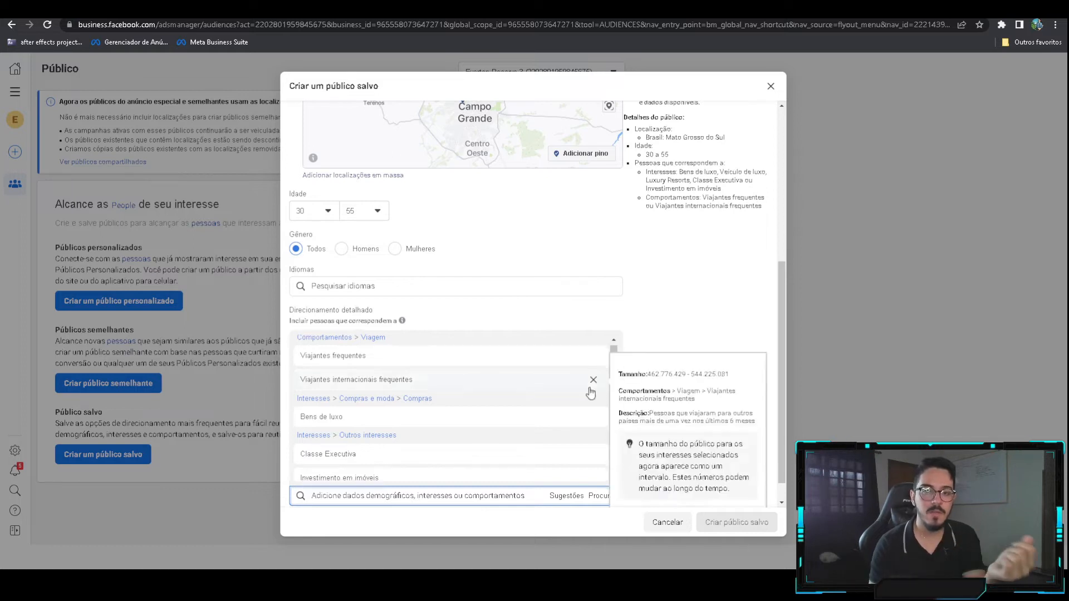
{"action": "scroll", "coordinate": [589, 391], "scroll_direction": "down", "scroll_amount": 2}
{"action": "scroll", "coordinate": [649, 354], "scroll_direction": "down", "scroll_amount": 1}
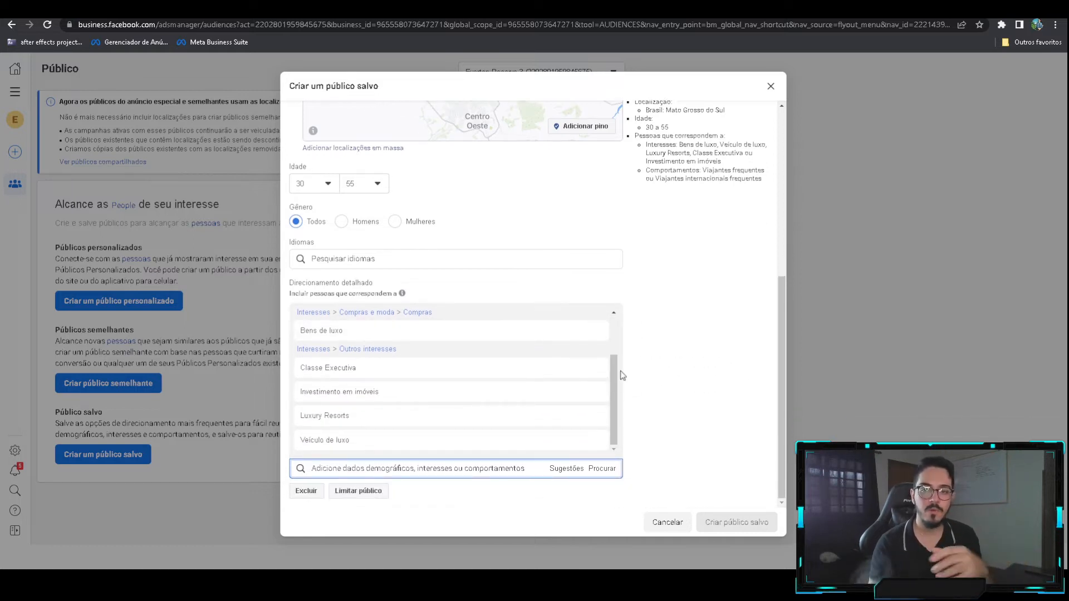
{"action": "scroll", "coordinate": [589, 393], "scroll_direction": "up", "scroll_amount": 2}
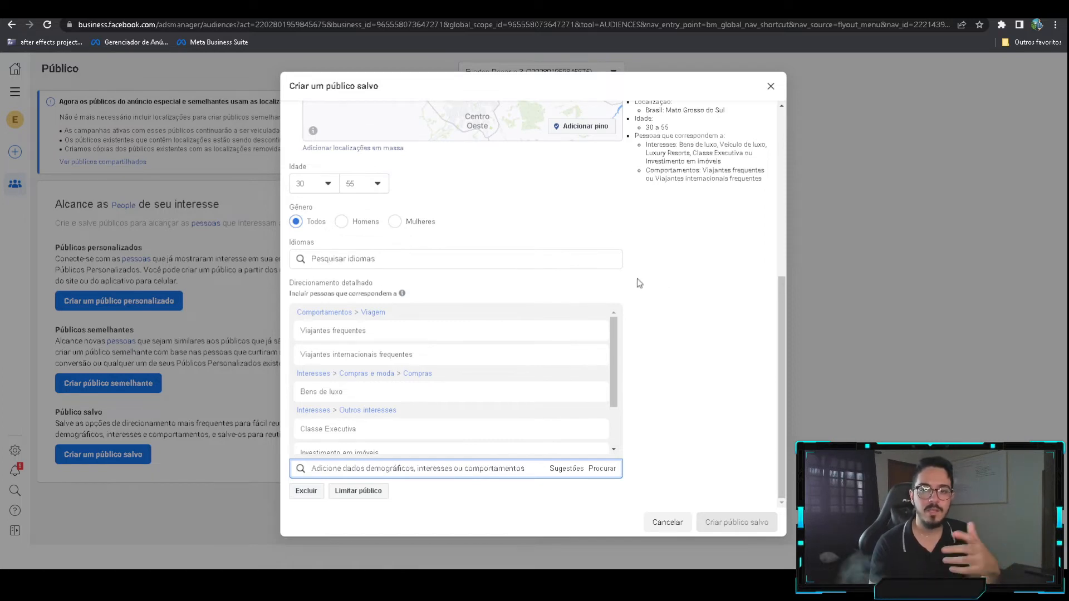
{"action": "scroll", "coordinate": [507, 443], "scroll_direction": "down", "scroll_amount": 2}
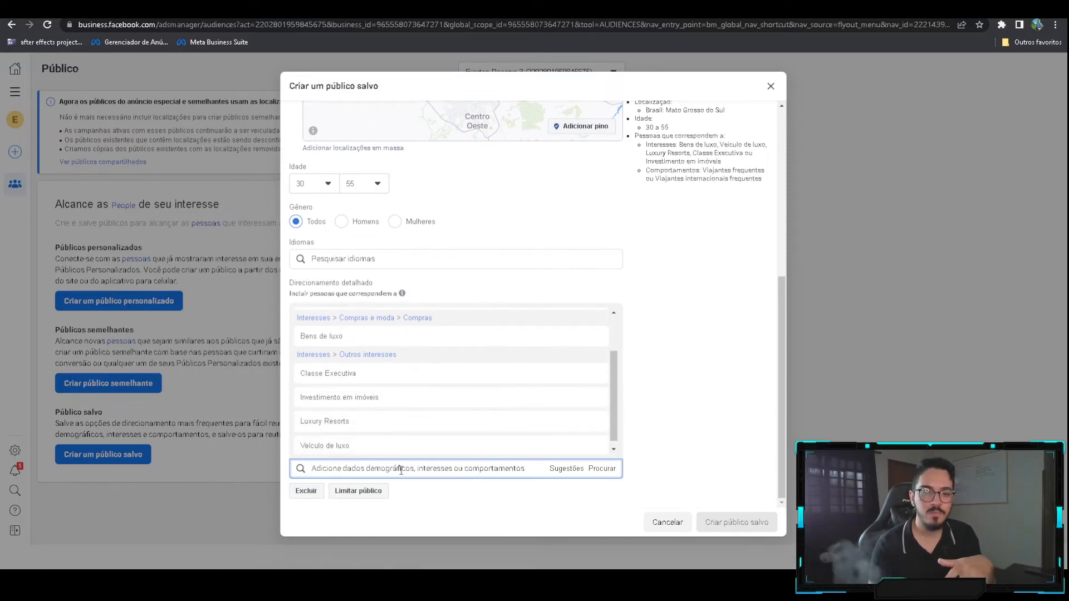
{"action": "scroll", "coordinate": [657, 308], "scroll_direction": "up", "scroll_amount": 2}
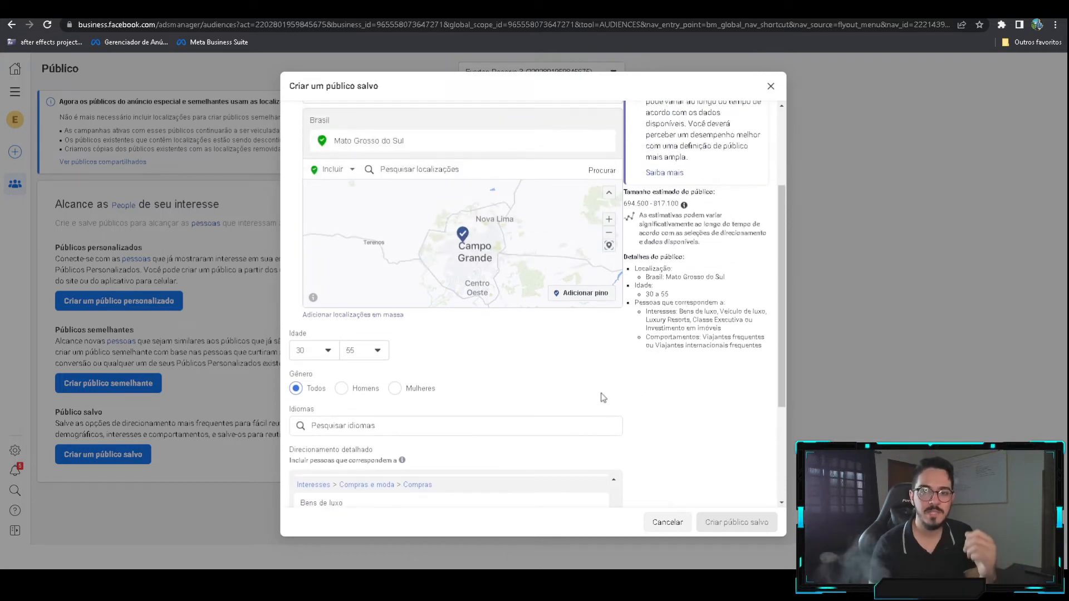
- Remove all behaviours and interests from the detailed targeting, including the travel, shopping and other-interest groups
{"action": "scroll", "coordinate": [604, 397], "scroll_direction": "down", "scroll_amount": 3}
{"action": "scroll", "coordinate": [490, 395], "scroll_direction": "up", "scroll_amount": 2}
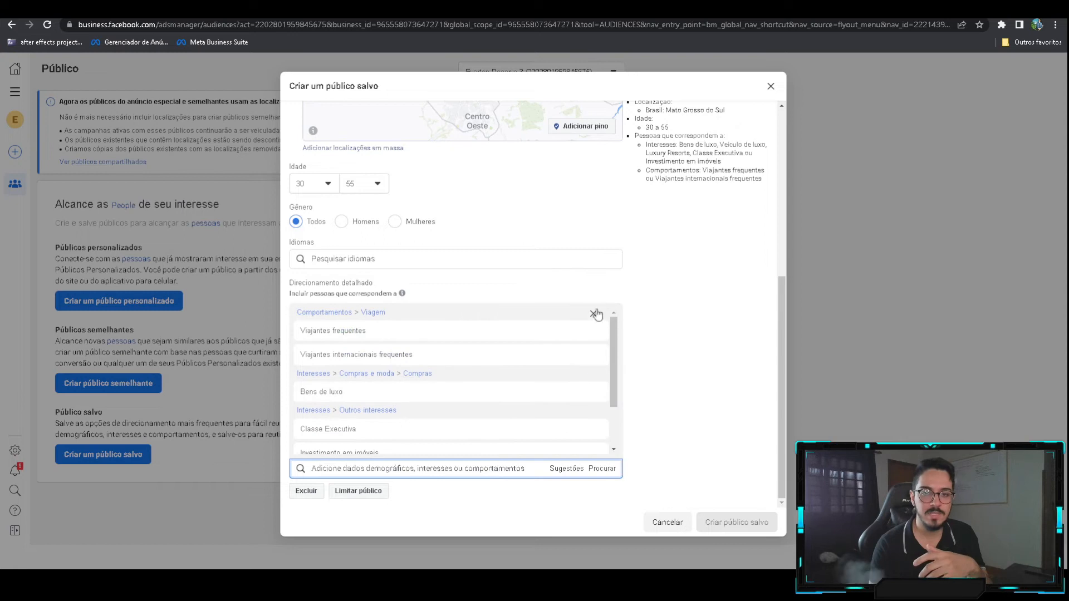
{"action": "left_click", "coordinate": [594, 314]}
{"action": "left_click", "coordinate": [604, 314]}
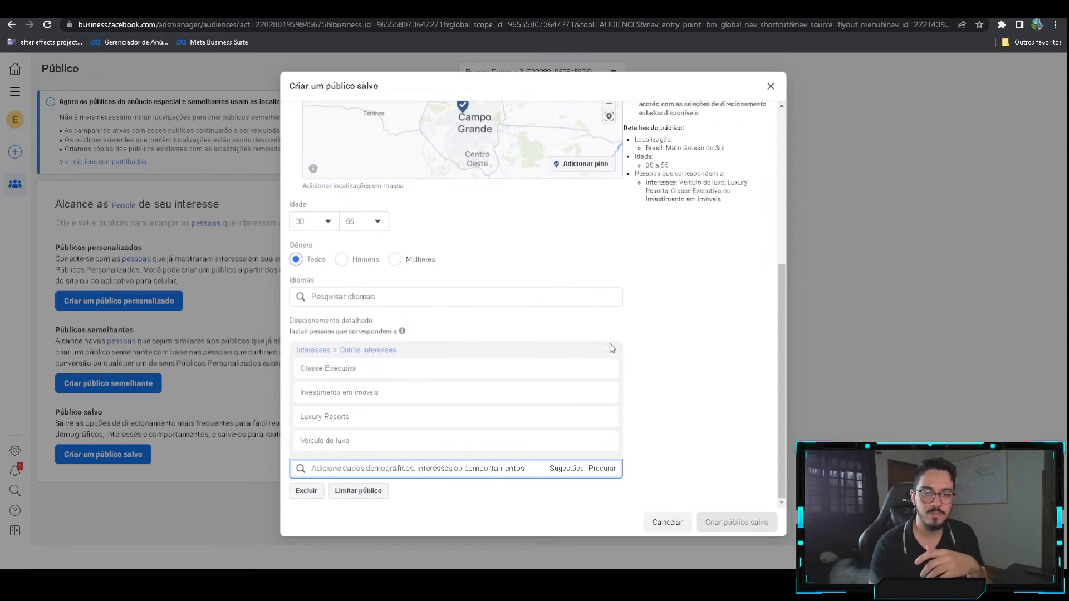
{"action": "left_click", "coordinate": [602, 350]}
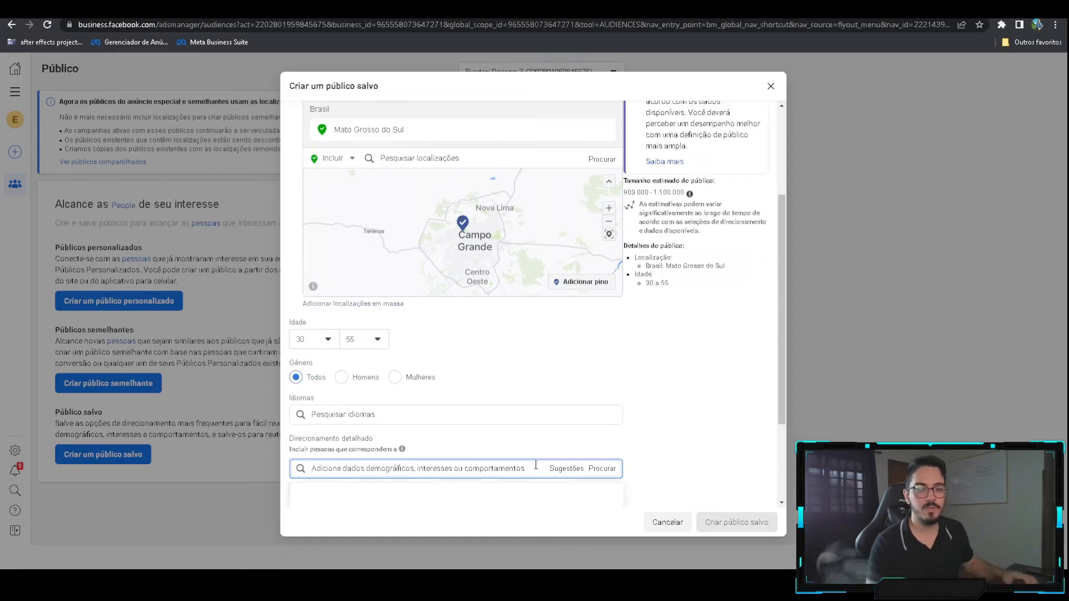
- Add Bens de luxo as the interest in the detailed targeting
{"action": "scroll", "coordinate": [645, 394], "scroll_direction": "down", "scroll_amount": 3}
{"action": "type", "text": "bens de lu"}
{"action": "left_click", "coordinate": [456, 363]}
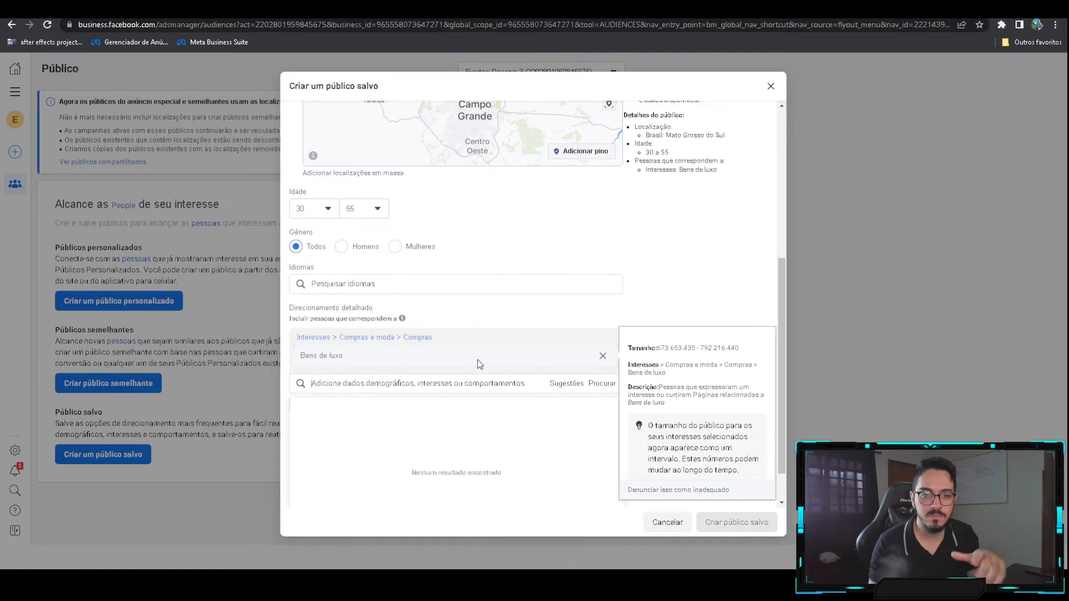
{"action": "left_click", "coordinate": [640, 300]}
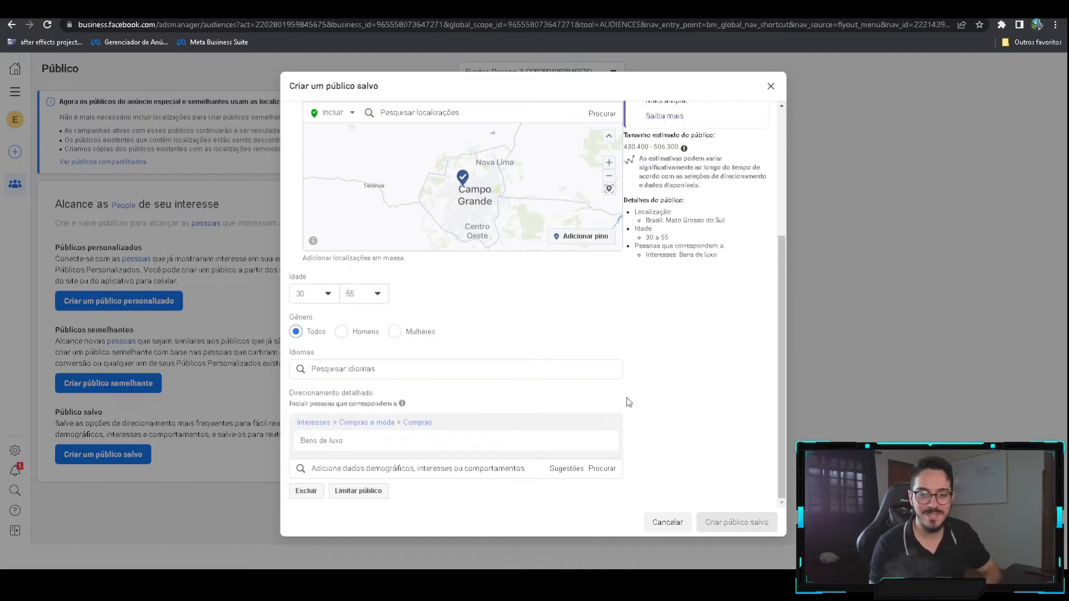
- Narrow the audience with a second condition requiring people to also match the interest Veículo de luxo
{"action": "scroll", "coordinate": [370, 454], "scroll_direction": "down", "scroll_amount": 2}
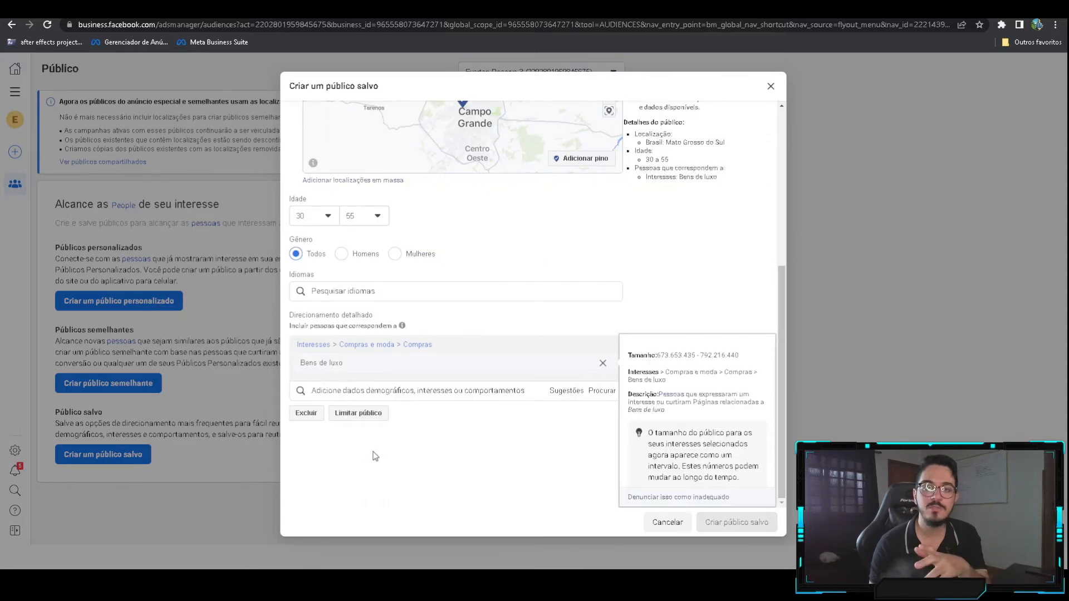
{"action": "left_click", "coordinate": [379, 492]}
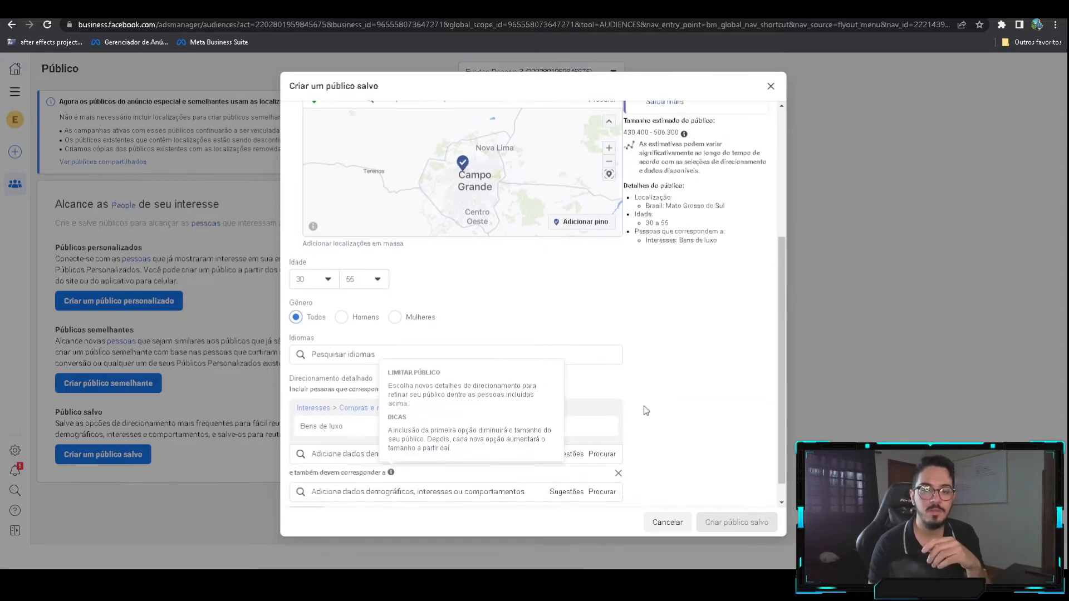
{"action": "scroll", "coordinate": [646, 411], "scroll_direction": "down", "scroll_amount": 1}
{"action": "left_click", "coordinate": [364, 468]}
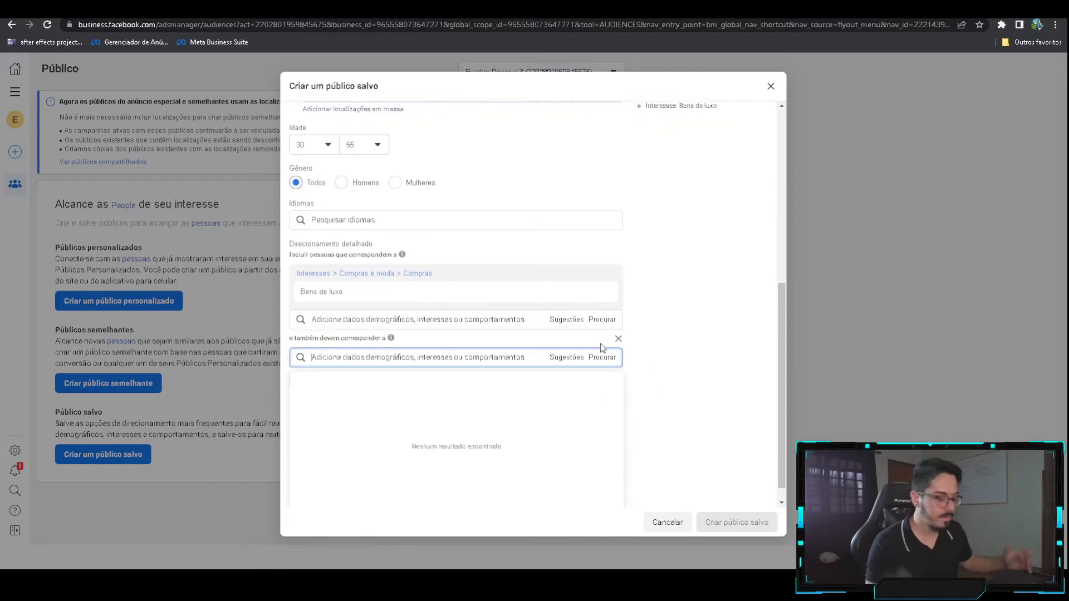
{"action": "type", "text": "veiculos"}
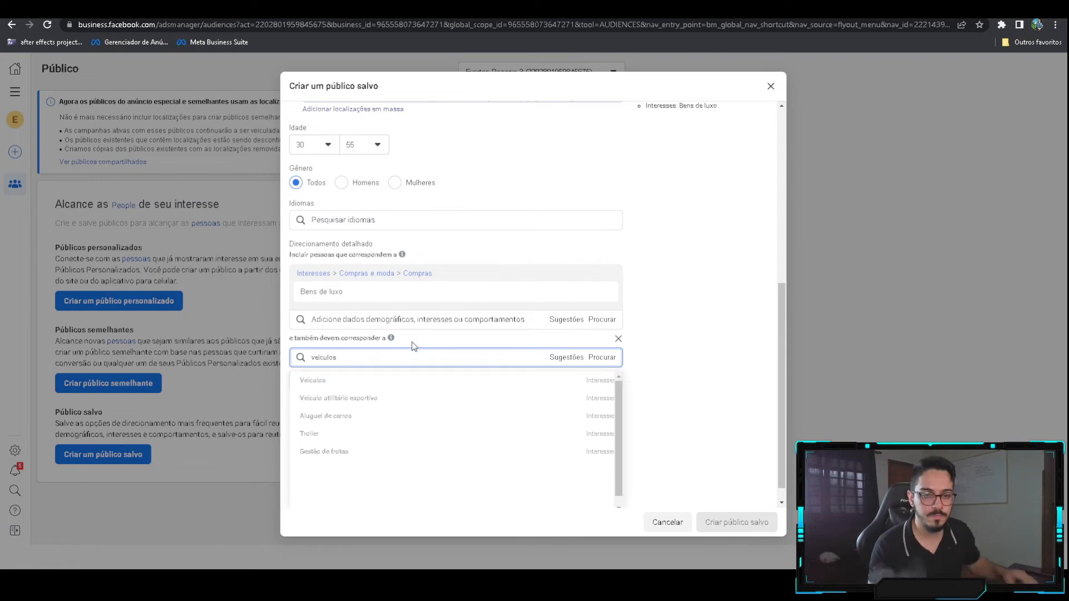
{"action": "key", "text": "BackSpace"}
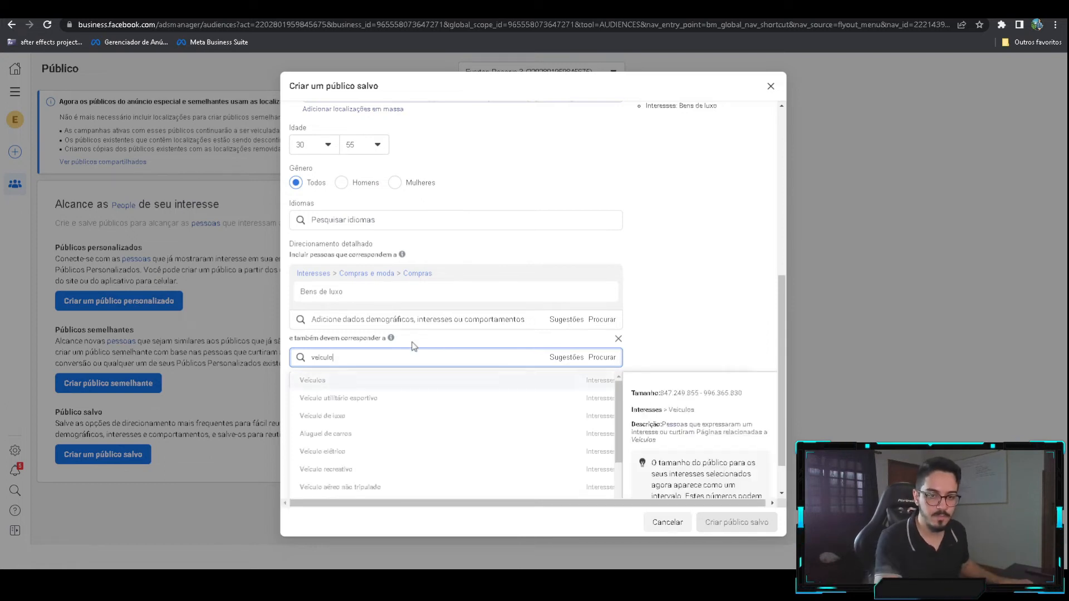
{"action": "left_click", "coordinate": [335, 415]}
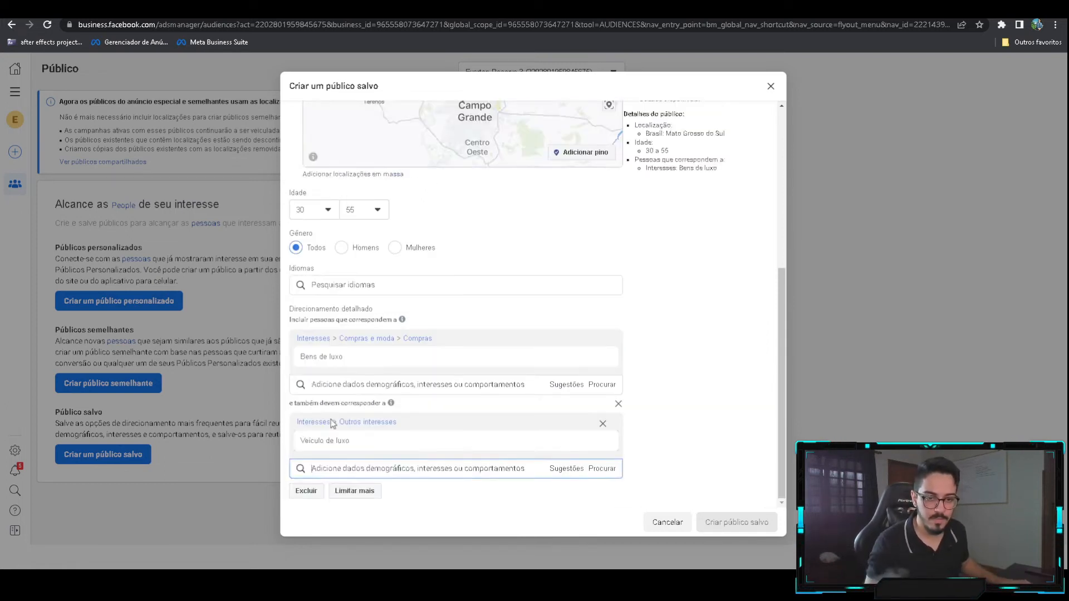
{"action": "left_click", "coordinate": [646, 363]}
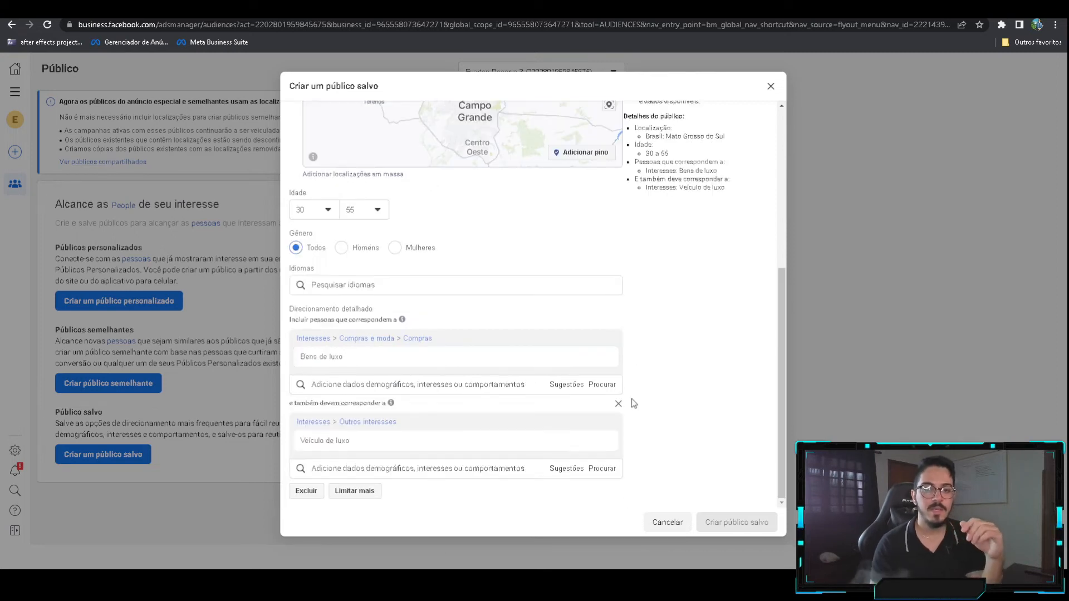
- Examine the additional matching condition and the estimated size of the narrowed audience
{"action": "scroll", "coordinate": [636, 429], "scroll_direction": "up", "scroll_amount": 1}
{"action": "scroll", "coordinate": [635, 412], "scroll_direction": "down", "scroll_amount": 1}
{"action": "scroll", "coordinate": [634, 410], "scroll_direction": "down", "scroll_amount": 1}
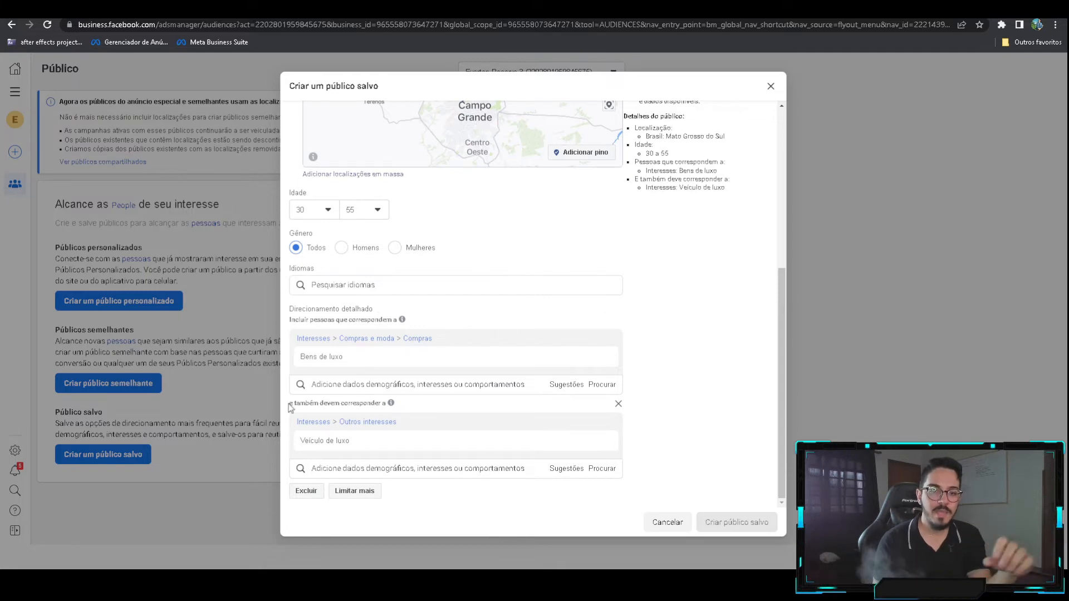
{"action": "left_click_drag", "start_coordinate": [292, 403], "coordinate": [355, 404]}
{"action": "left_click", "coordinate": [292, 429]}
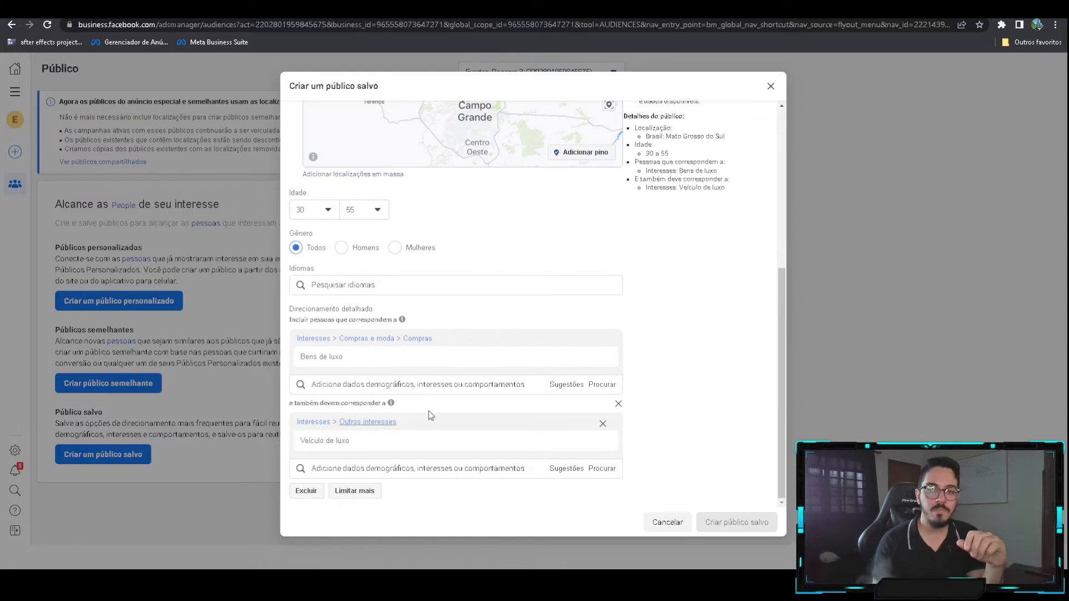
{"action": "scroll", "coordinate": [598, 356], "scroll_direction": "up", "scroll_amount": 4}
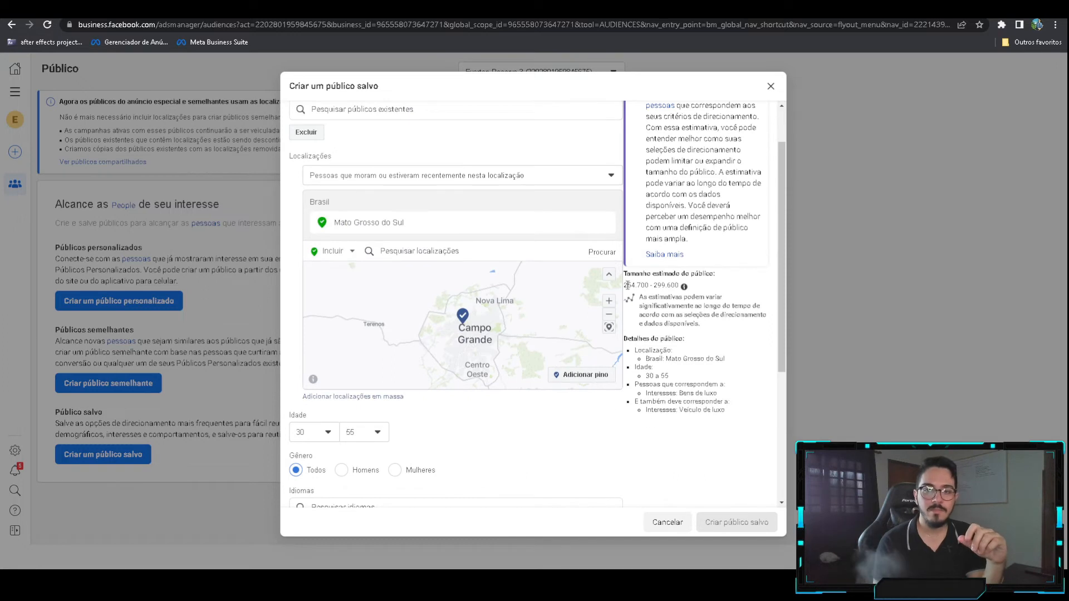
{"action": "left_click_drag", "start_coordinate": [626, 286], "coordinate": [653, 289]}
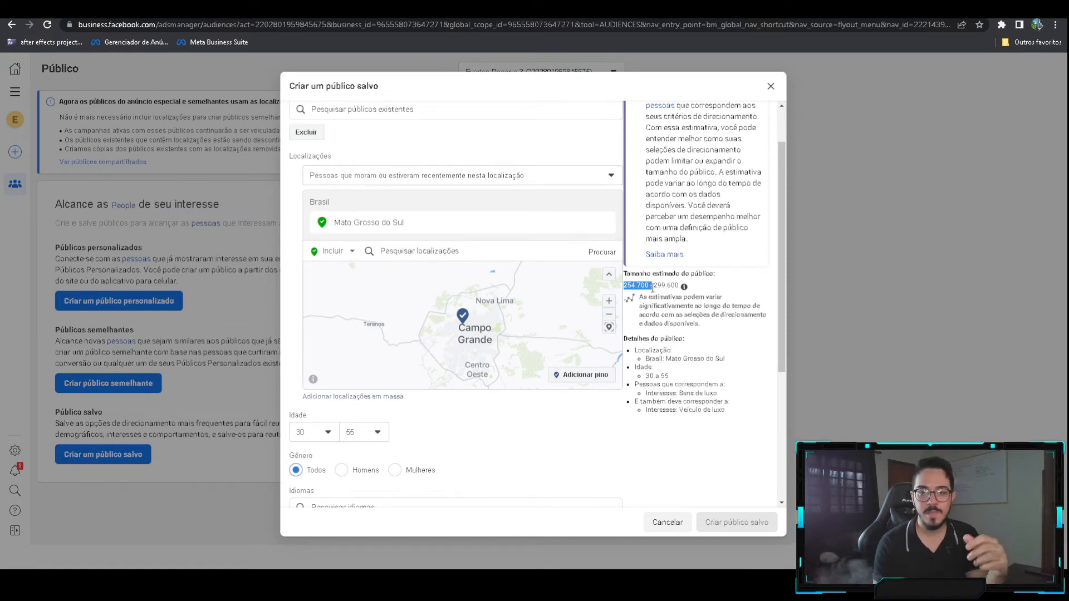
{"action": "left_click", "coordinate": [669, 287]}
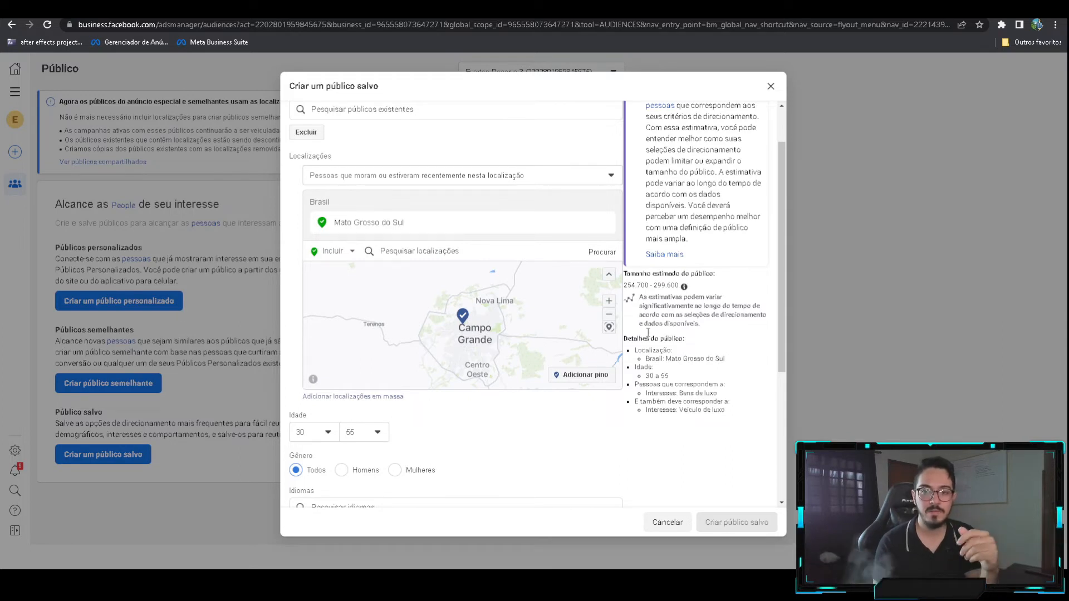
{"action": "left_click_drag", "start_coordinate": [625, 286], "coordinate": [653, 288]}
{"action": "left_click", "coordinate": [627, 438]}
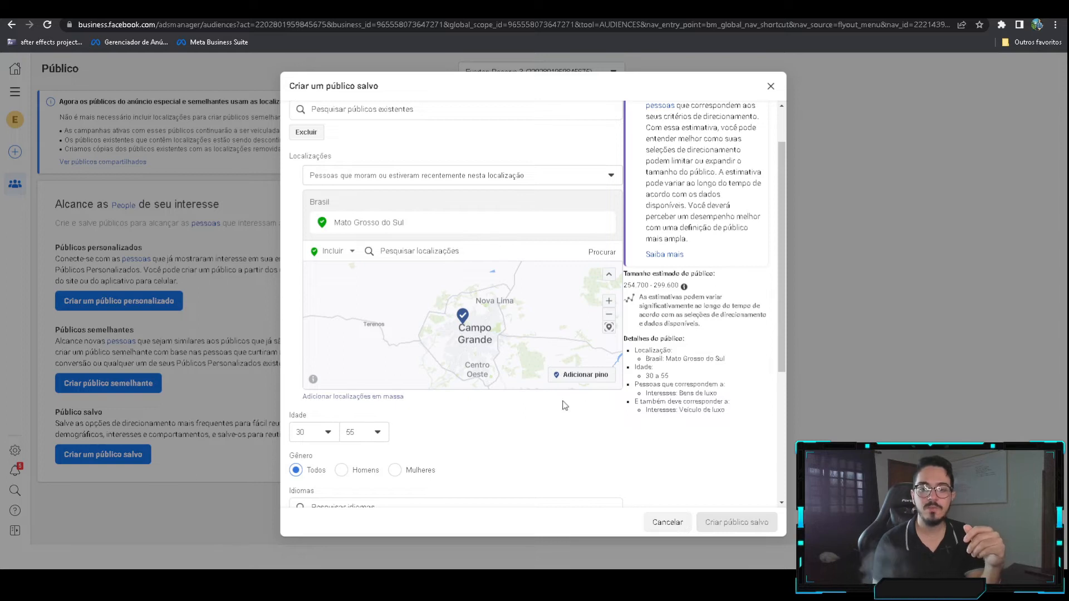
{"action": "scroll", "coordinate": [452, 334], "scroll_direction": "up", "scroll_amount": 1}
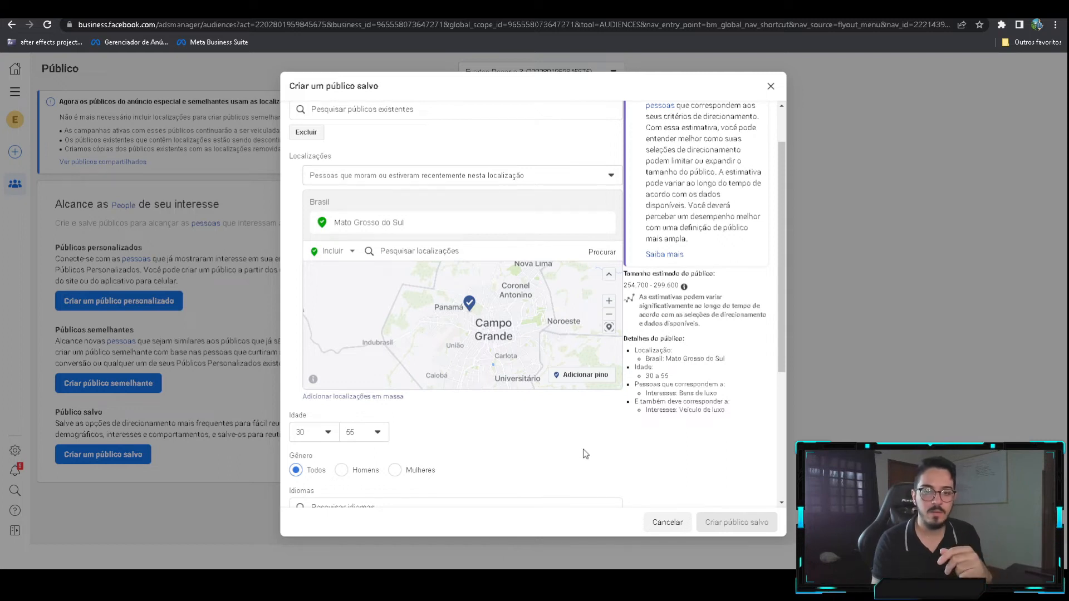
{"action": "scroll", "coordinate": [589, 434], "scroll_direction": "down", "scroll_amount": 1}
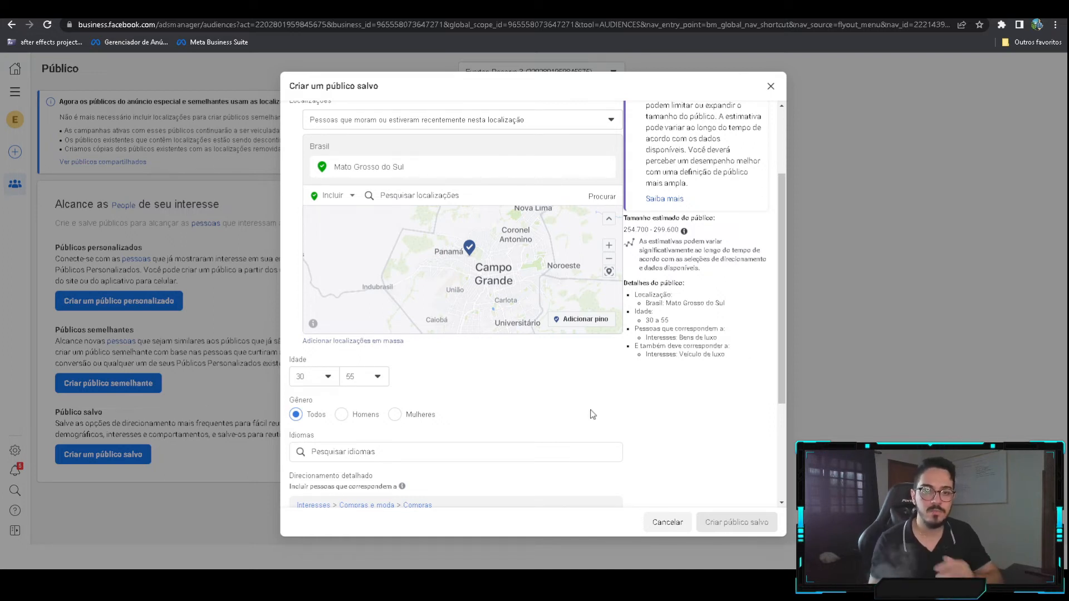
{"action": "scroll", "coordinate": [532, 250], "scroll_direction": "up", "scroll_amount": 2}
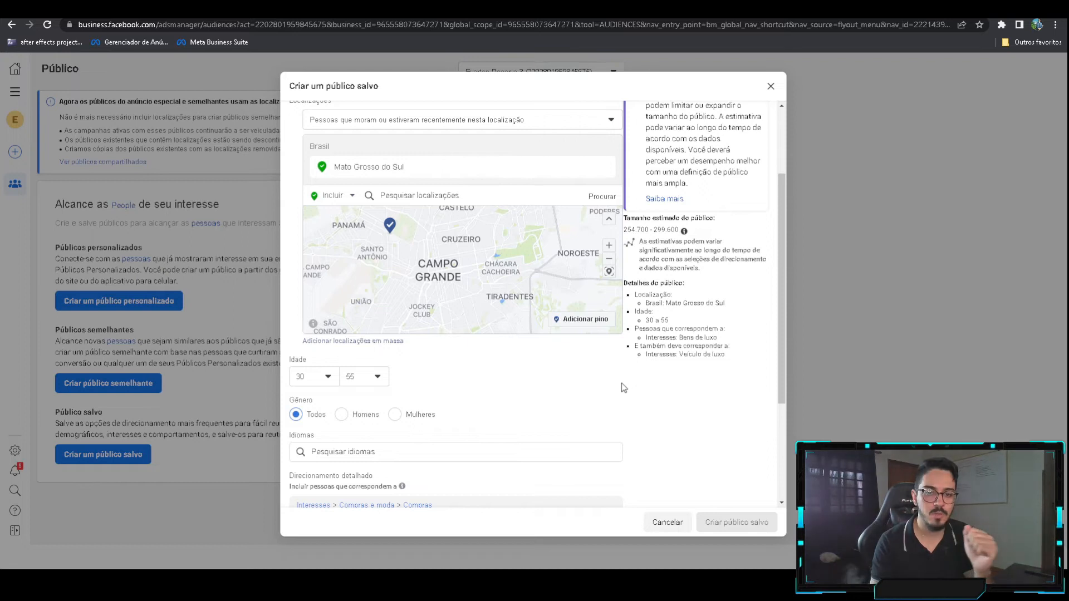
- Remove the additional Veículo de luxo matching condition and the Bens de luxo interest from the detailed targeting
{"action": "scroll", "coordinate": [626, 387], "scroll_direction": "down", "scroll_amount": 2}
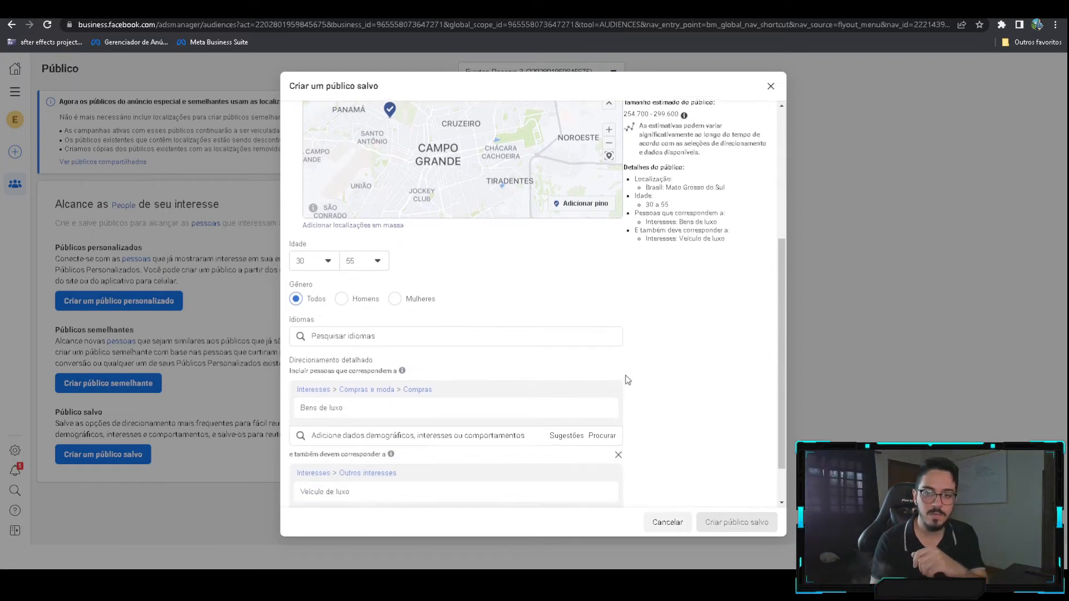
{"action": "scroll", "coordinate": [626, 382], "scroll_direction": "down", "scroll_amount": 1}
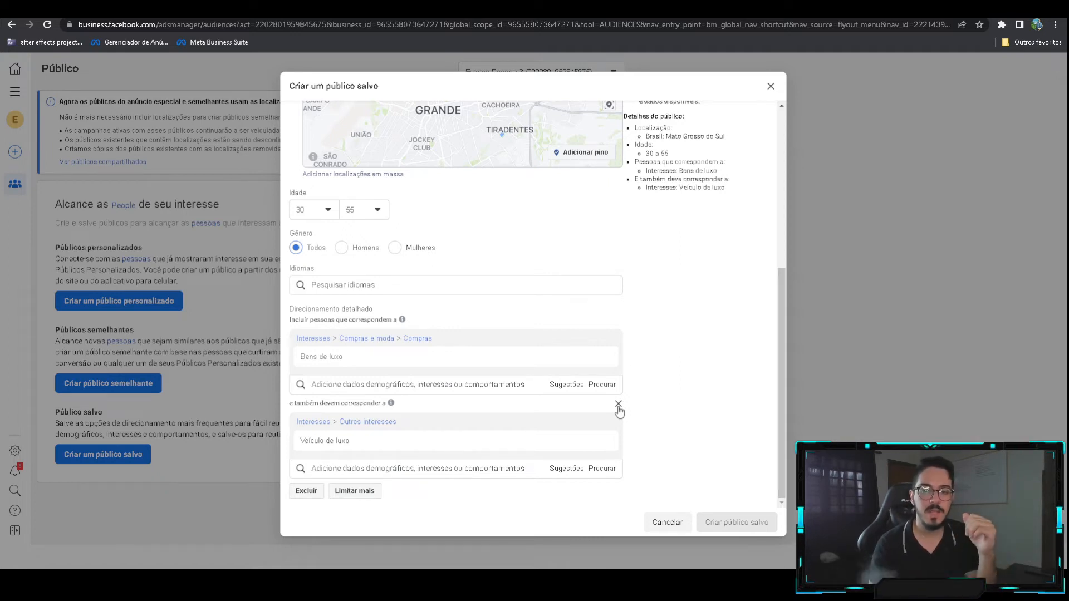
{"action": "left_click", "coordinate": [618, 406]}
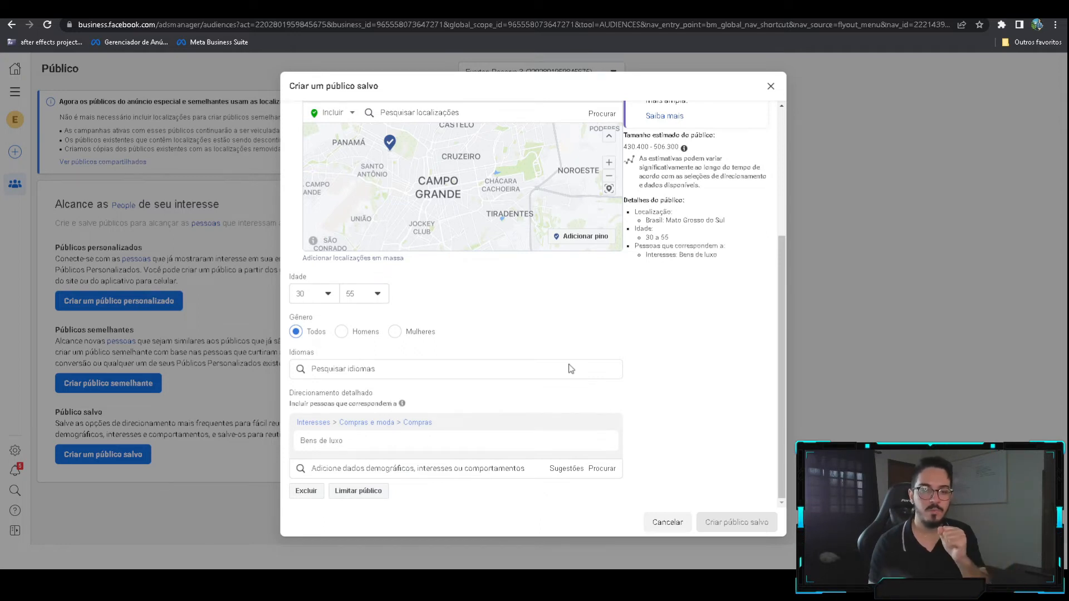
{"action": "left_click", "coordinate": [603, 425]}
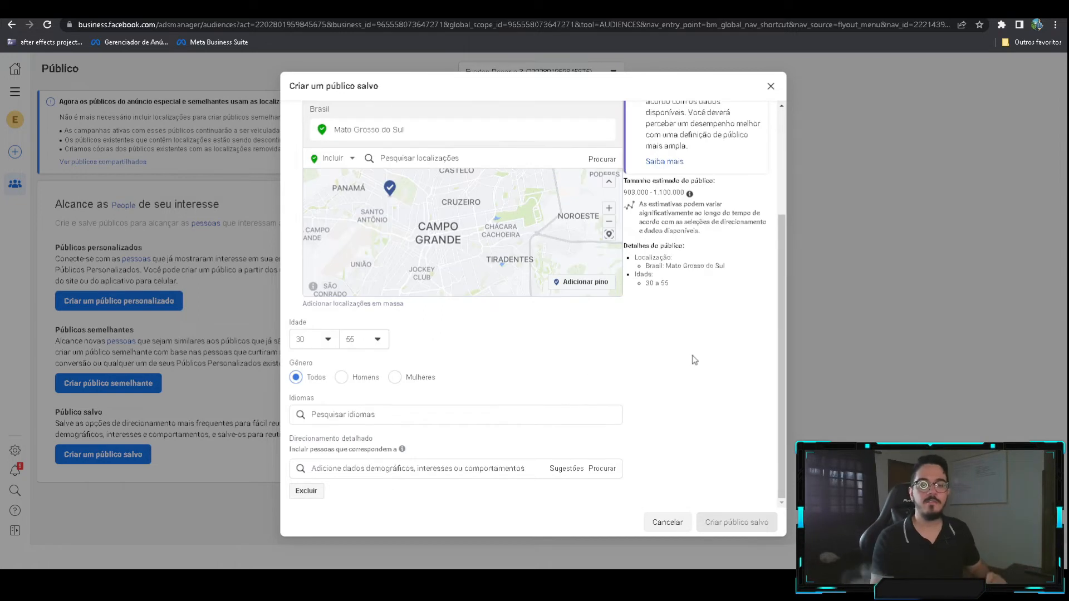
- Restrict the audience's gender to Homens and add Veículo de luxo as an interest in the detailed targeting
{"action": "left_click", "coordinate": [342, 378]}
{"action": "left_click", "coordinate": [452, 468]}
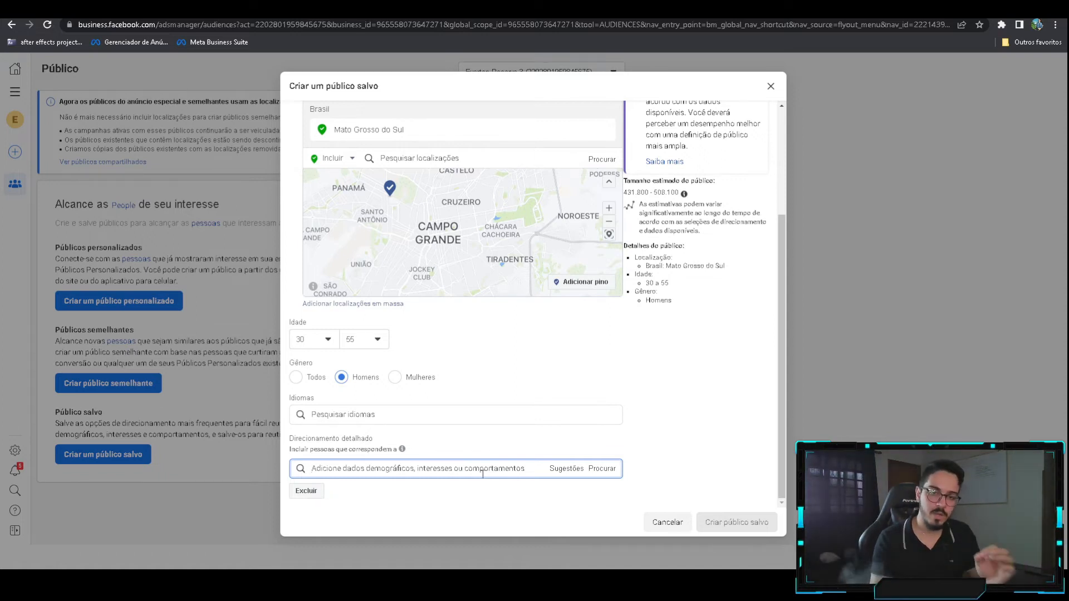
{"action": "type", "text": "veiculo"}
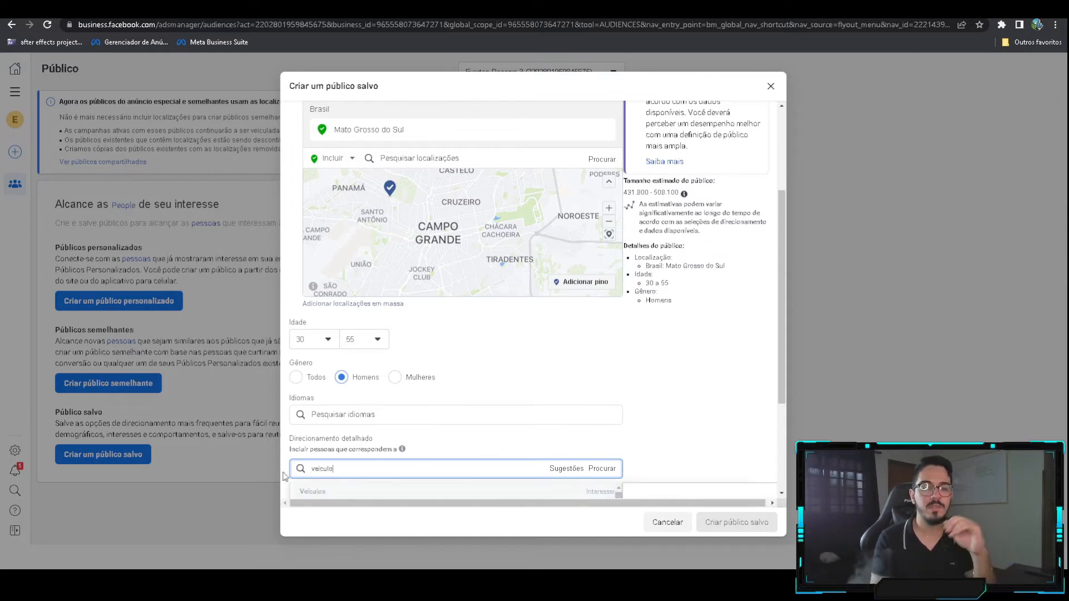
{"action": "scroll", "coordinate": [356, 440], "scroll_direction": "down", "scroll_amount": 2}
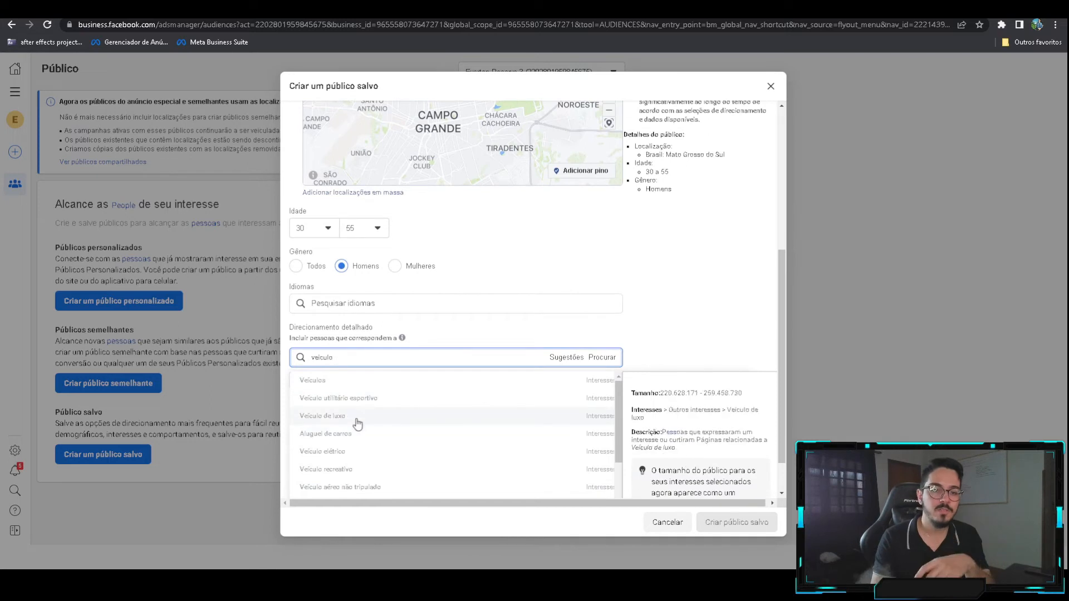
{"action": "left_click", "coordinate": [354, 418]}
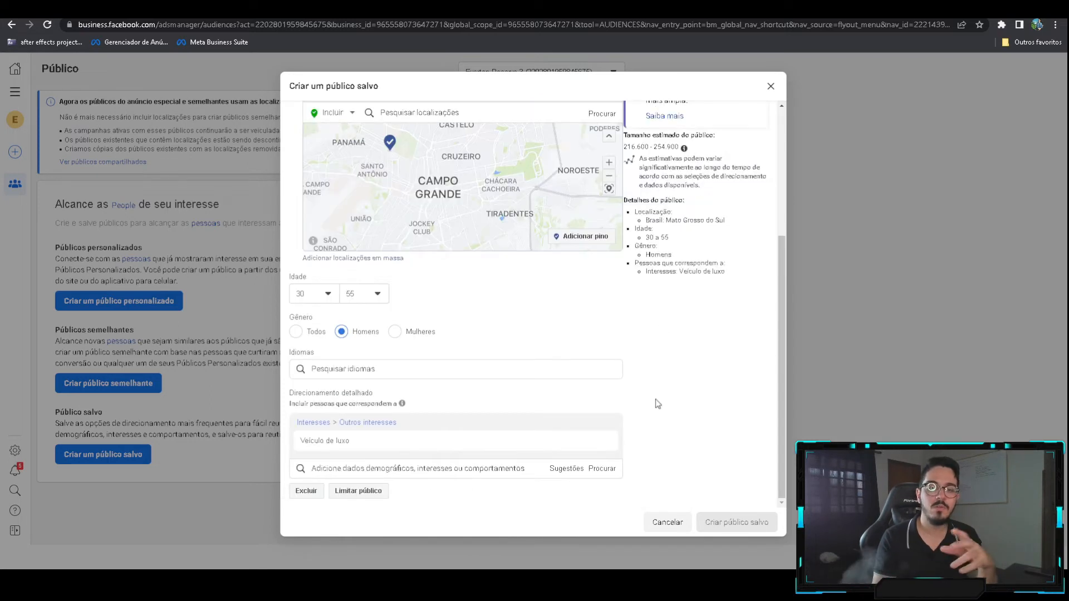
- Examine the suggested targeting options for Veículo de luxo and the location map around Campo Grande
{"action": "left_click", "coordinate": [566, 469]}
{"action": "scroll", "coordinate": [526, 465], "scroll_direction": "down", "scroll_amount": 3}
{"action": "scroll", "coordinate": [680, 394], "scroll_direction": "down", "scroll_amount": 1}
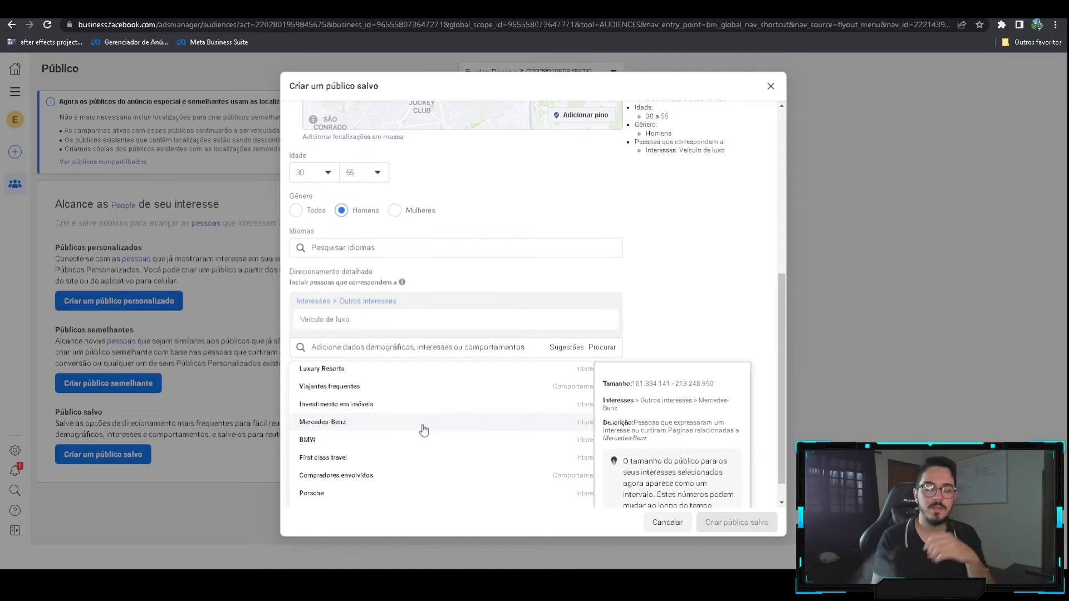
{"action": "scroll", "coordinate": [523, 189], "scroll_direction": "up", "scroll_amount": 3}
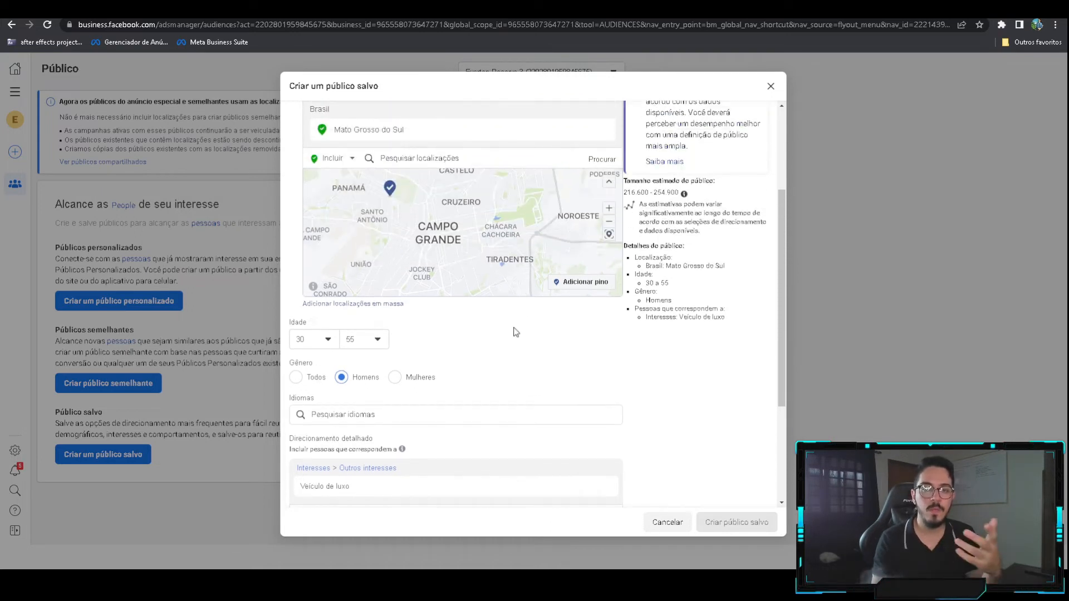
{"action": "scroll", "coordinate": [459, 252], "scroll_direction": "down", "scroll_amount": 2}
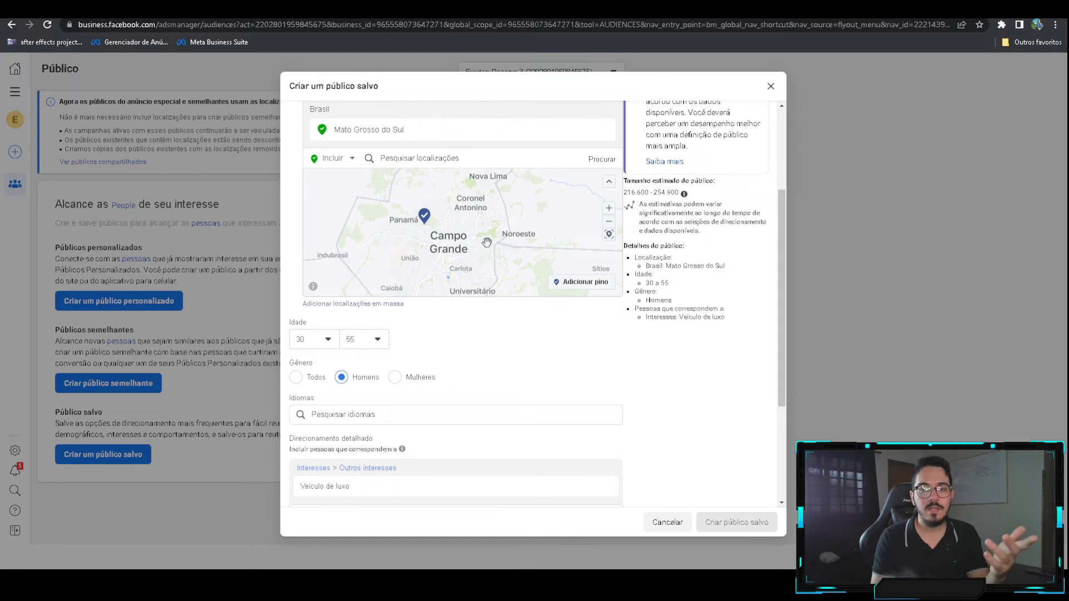
{"action": "scroll", "coordinate": [453, 257], "scroll_direction": "down", "scroll_amount": 1}
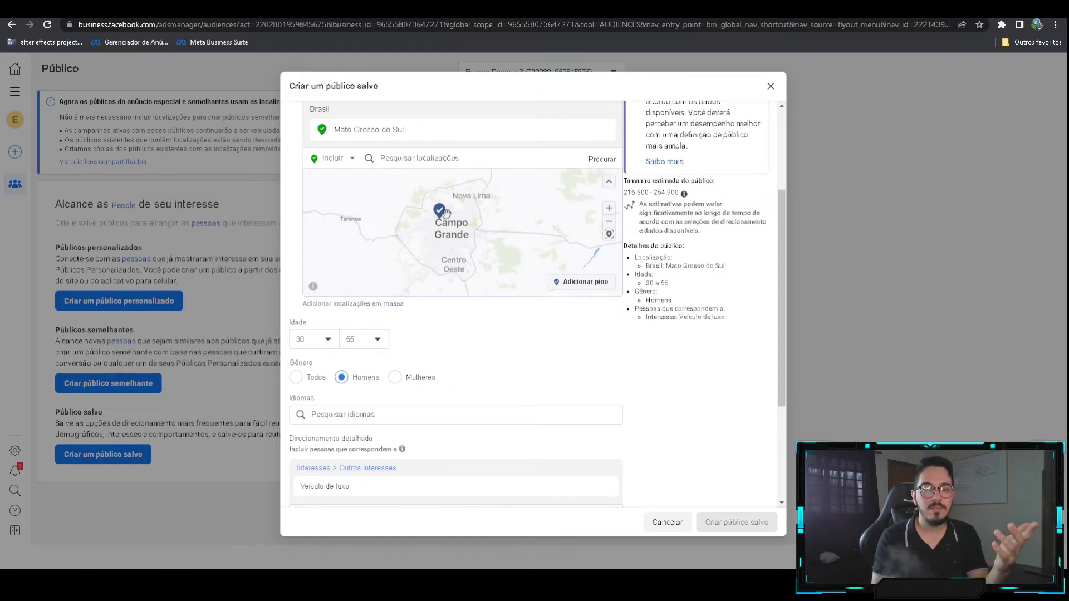
{"action": "scroll", "coordinate": [453, 237], "scroll_direction": "up", "scroll_amount": 2}
{"action": "scroll", "coordinate": [453, 236], "scroll_direction": "down", "scroll_amount": 1}
{"action": "scroll", "coordinate": [454, 228], "scroll_direction": "up", "scroll_amount": 1}
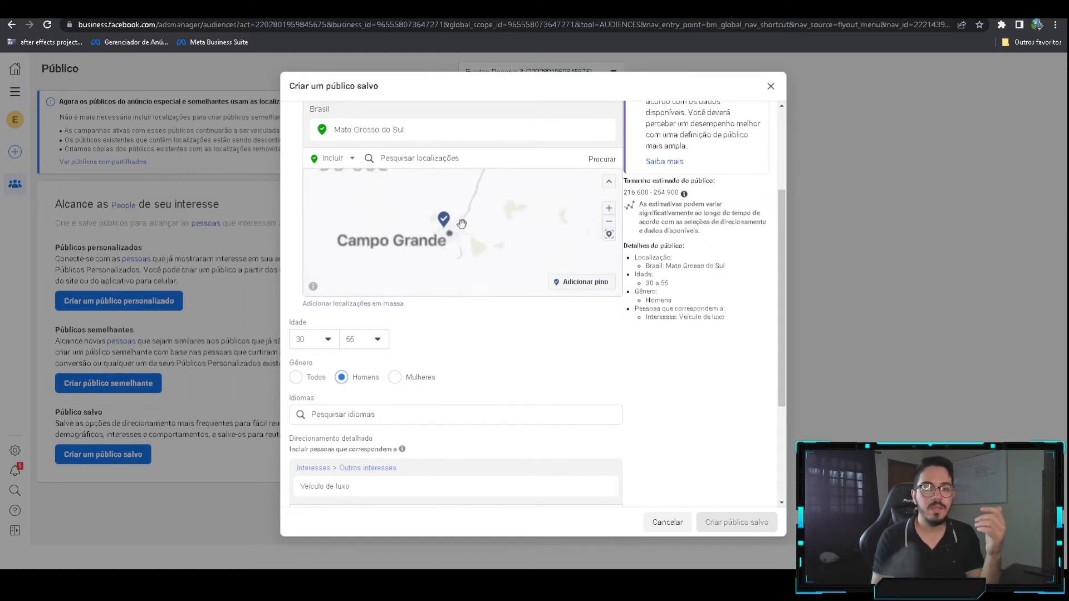
- Remove Mato Grosso do Sul from the audience's locations and add the same state again
{"action": "left_click", "coordinate": [606, 130]}
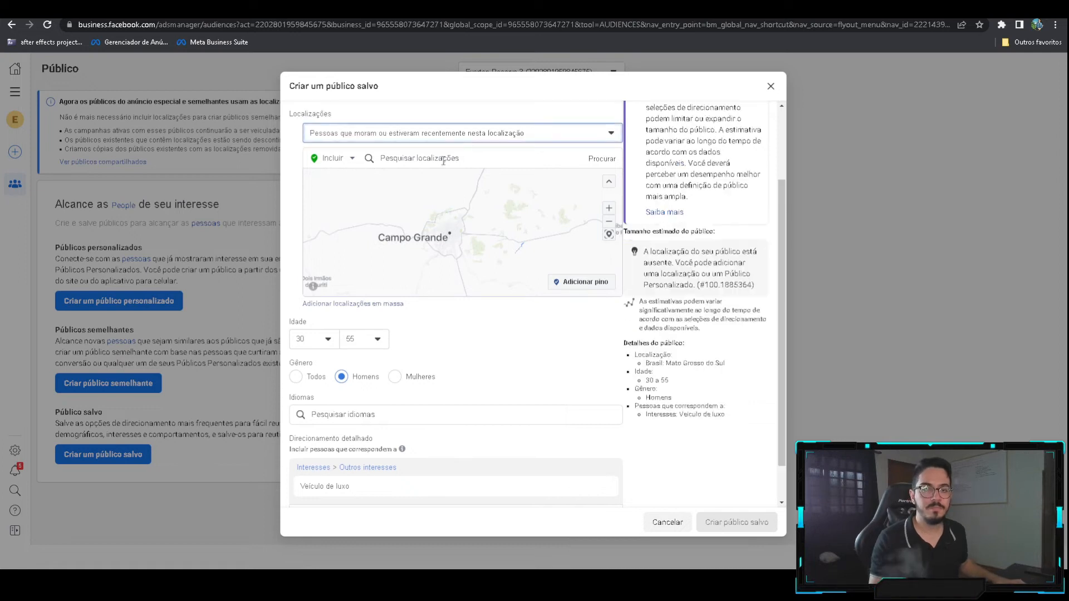
{"action": "type", "text": ",a"}
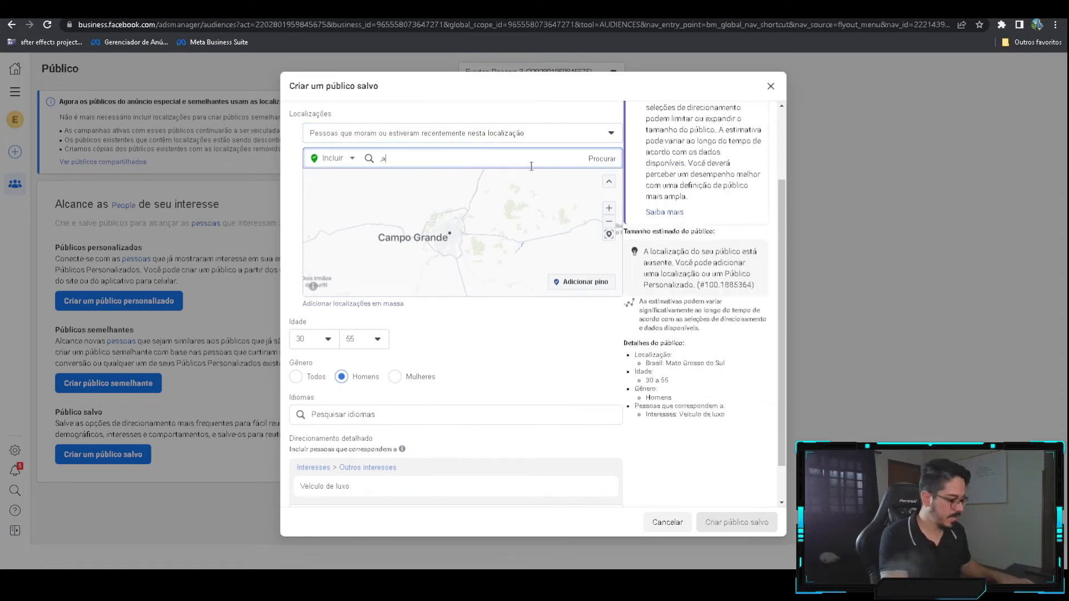
{"action": "type", "text": "mato grosso do"}
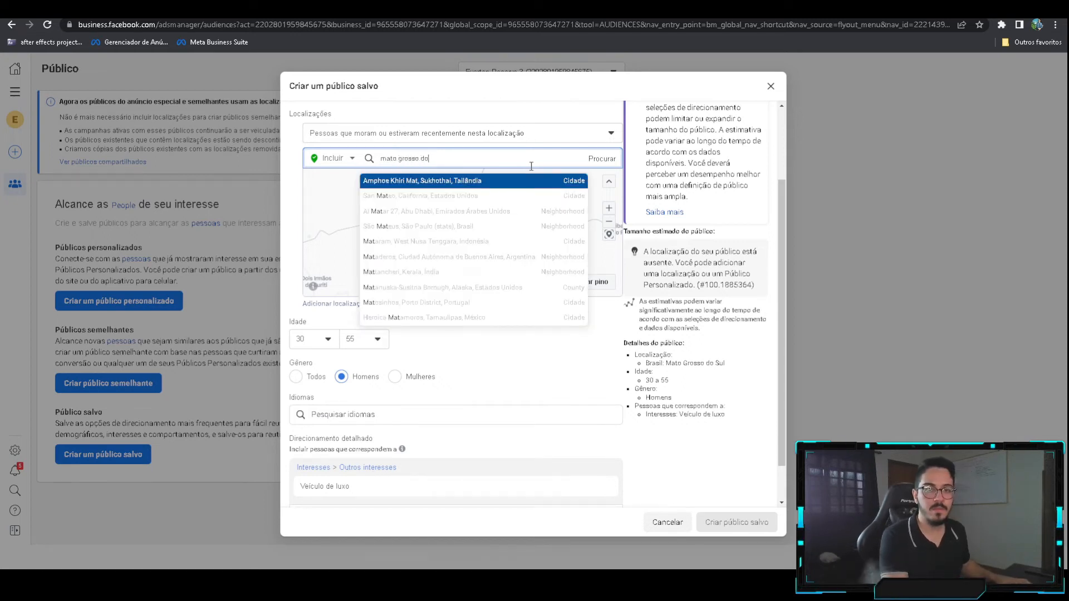
{"action": "left_click", "coordinate": [450, 183]}
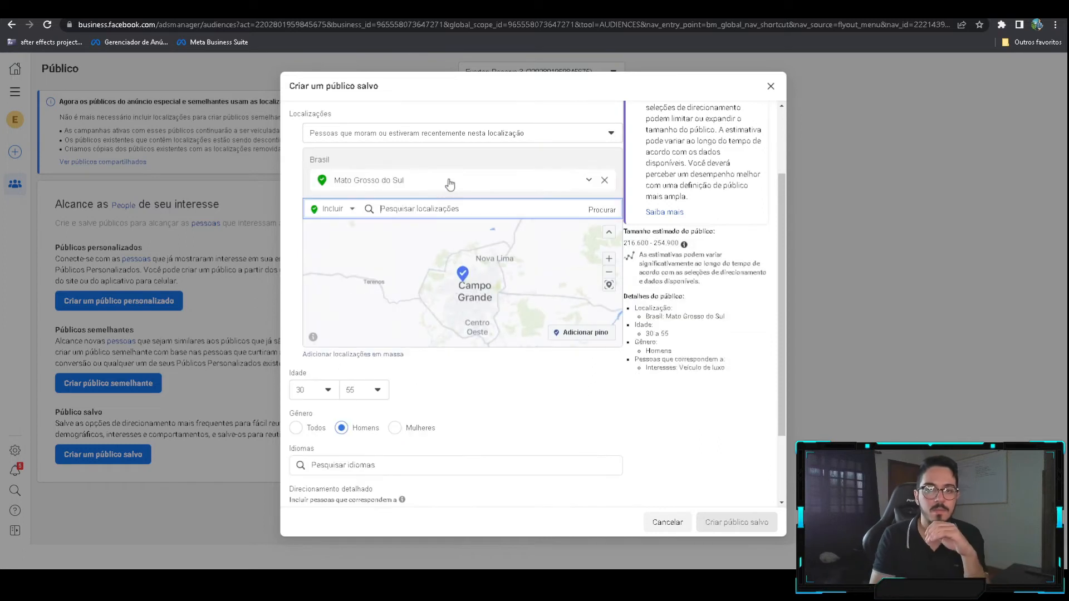
- Add the suggested interests Mercedes-Benz and BMW to the detailed targeting alongside Veículo de luxo
{"action": "scroll", "coordinate": [623, 390], "scroll_direction": "down", "scroll_amount": 2}
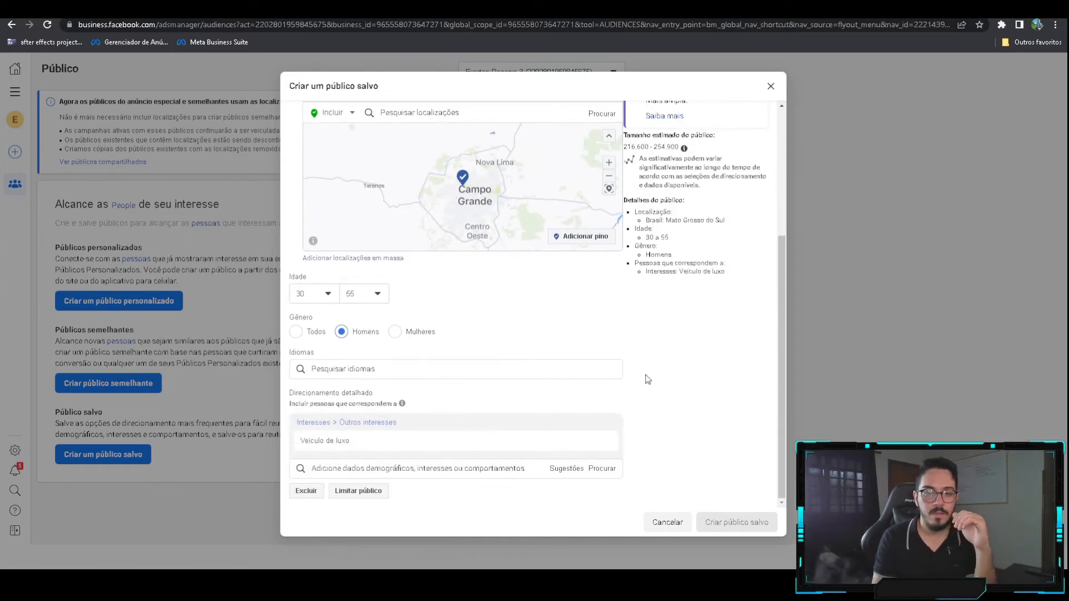
{"action": "left_click", "coordinate": [568, 468]}
{"action": "scroll", "coordinate": [648, 432], "scroll_direction": "down", "scroll_amount": 3}
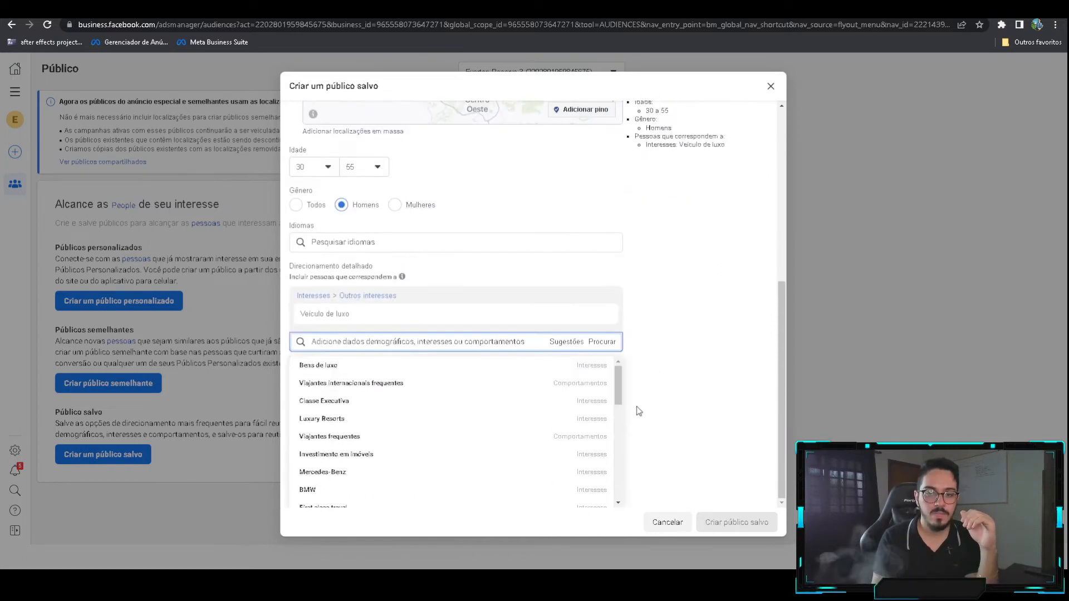
{"action": "scroll", "coordinate": [579, 401], "scroll_direction": "down", "scroll_amount": 1}
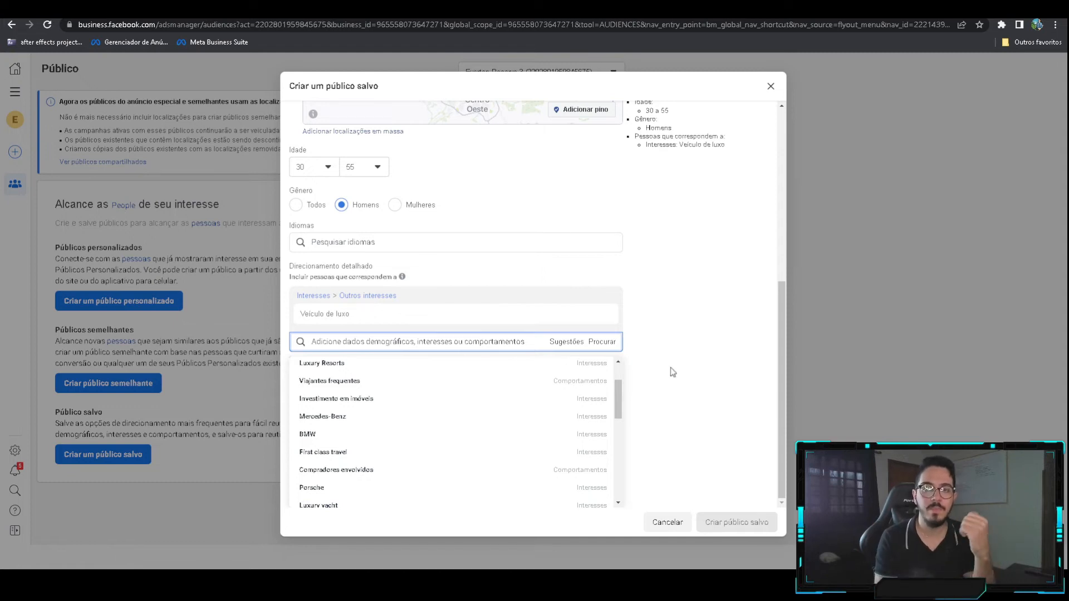
{"action": "left_click", "coordinate": [335, 417]}
{"action": "left_click", "coordinate": [341, 442]}
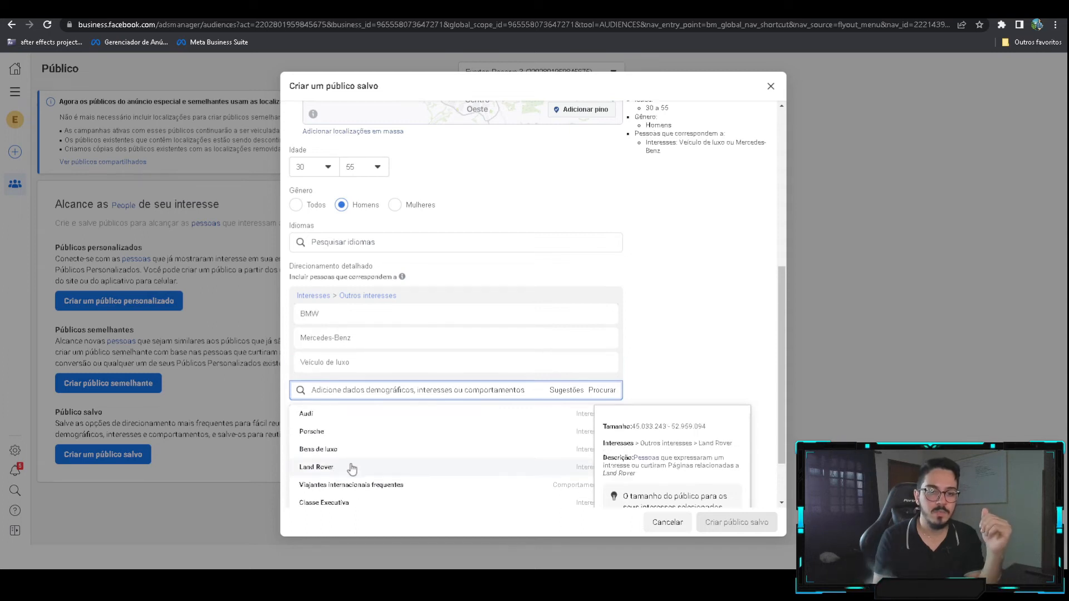
- Add the suggested car brands Porsche, Land Rover and Audi to the targeted interests
{"action": "scroll", "coordinate": [645, 401], "scroll_direction": "down", "scroll_amount": 1}
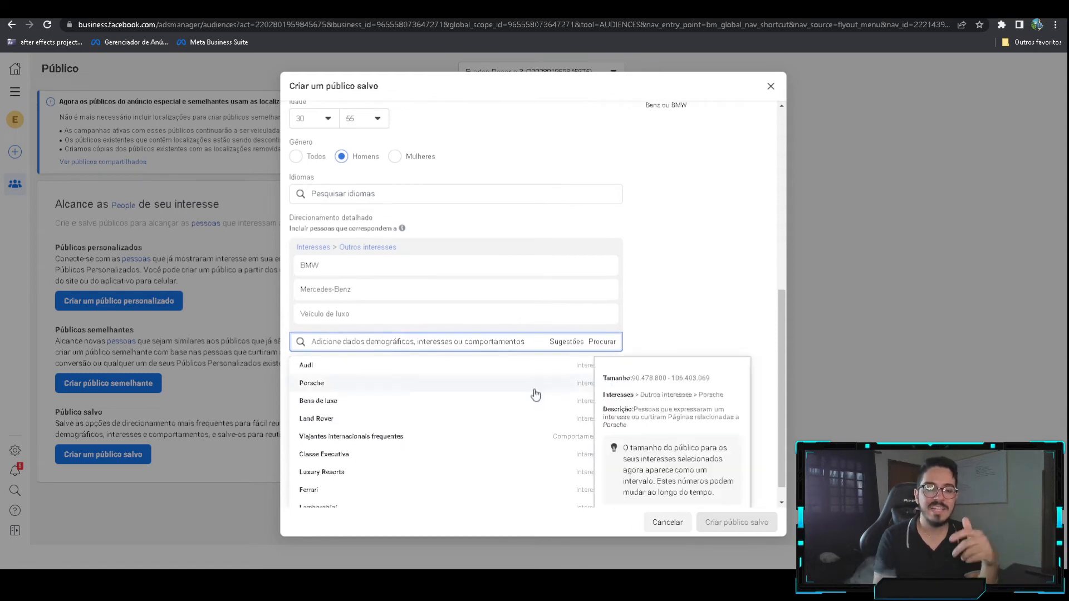
{"action": "left_click", "coordinate": [340, 388]}
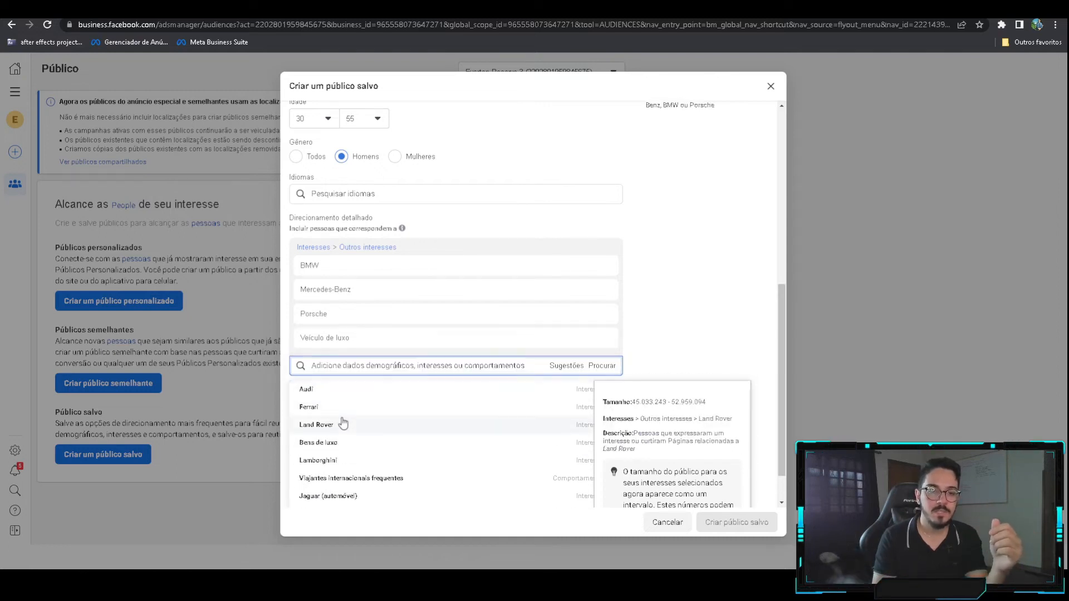
{"action": "left_click", "coordinate": [327, 430]}
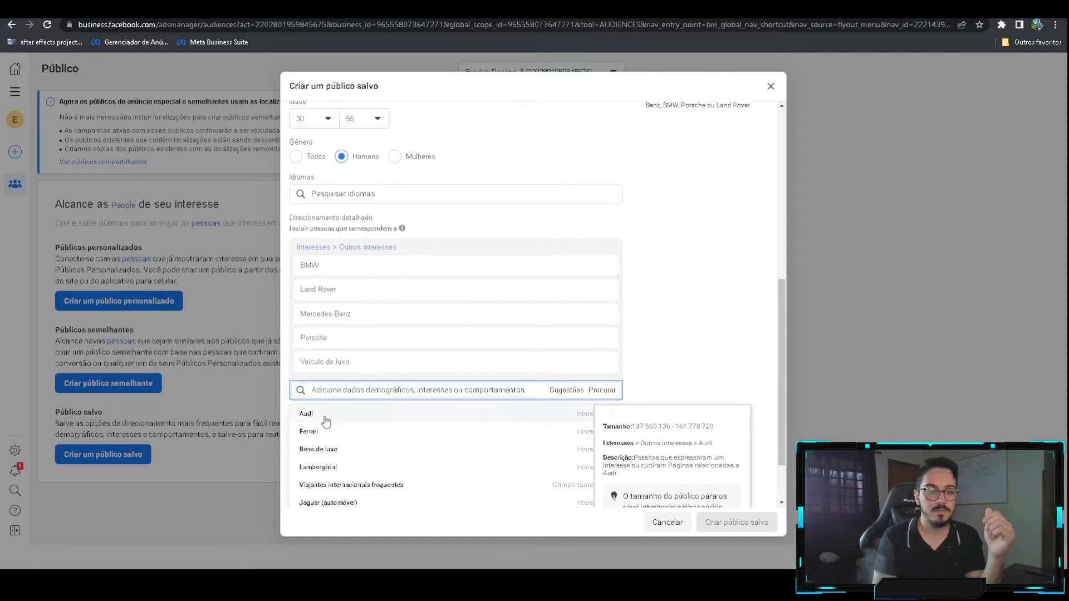
{"action": "left_click", "coordinate": [327, 417]}
{"action": "scroll", "coordinate": [635, 355], "scroll_direction": "down", "scroll_amount": 1}
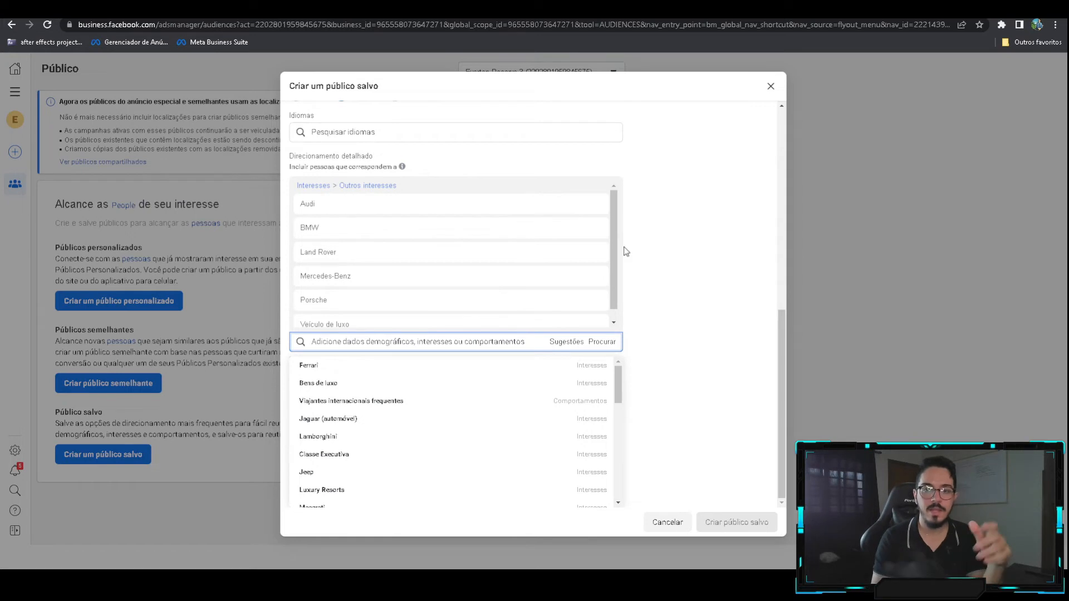
{"action": "left_click", "coordinate": [627, 276]}
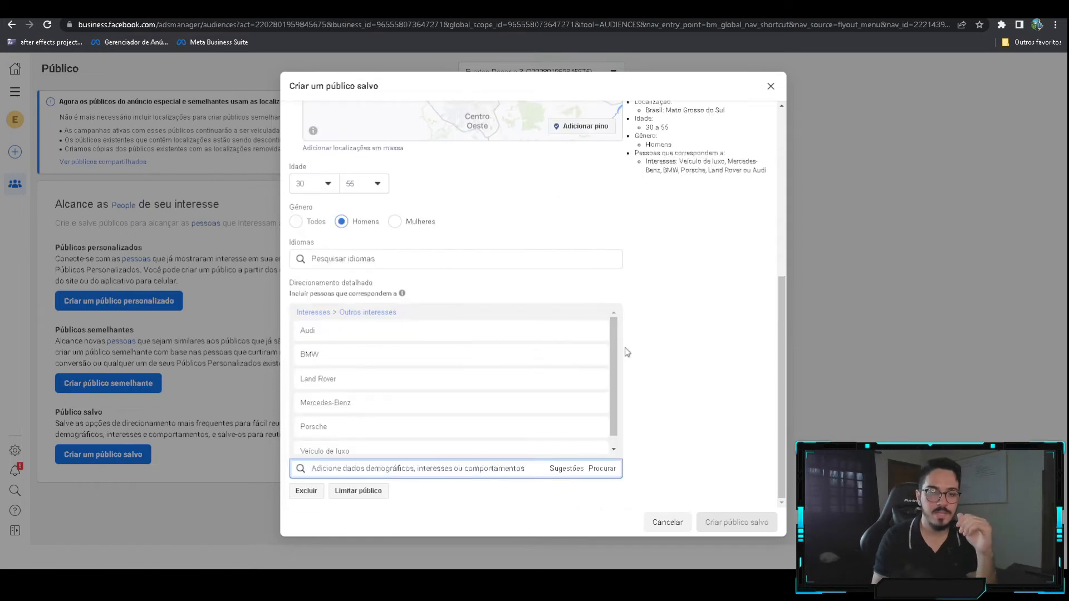
- Look through the remaining suggested interests and behaviours for further car brands and luxury-related options
{"action": "left_click", "coordinate": [567, 468]}
{"action": "scroll", "coordinate": [501, 423], "scroll_direction": "down", "scroll_amount": 3}
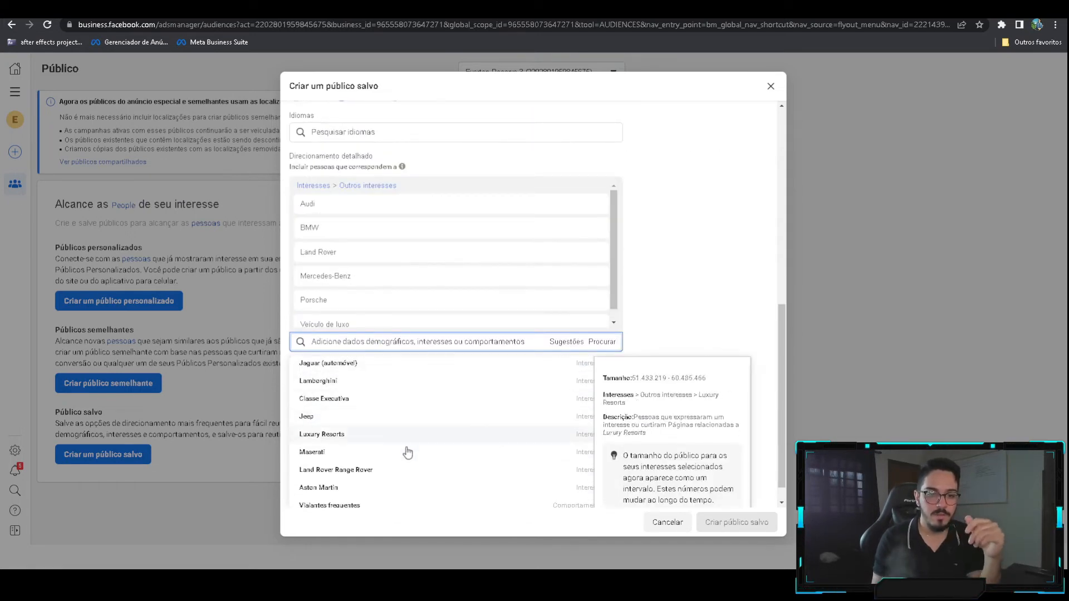
{"action": "scroll", "coordinate": [422, 456], "scroll_direction": "down", "scroll_amount": 1}
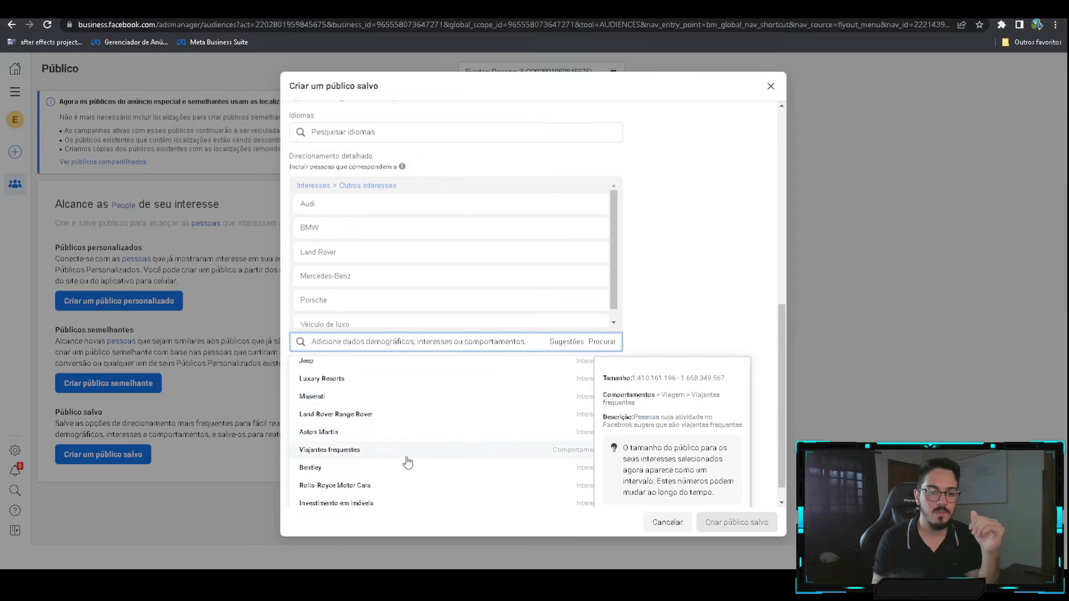
{"action": "scroll", "coordinate": [409, 453], "scroll_direction": "down", "scroll_amount": 2}
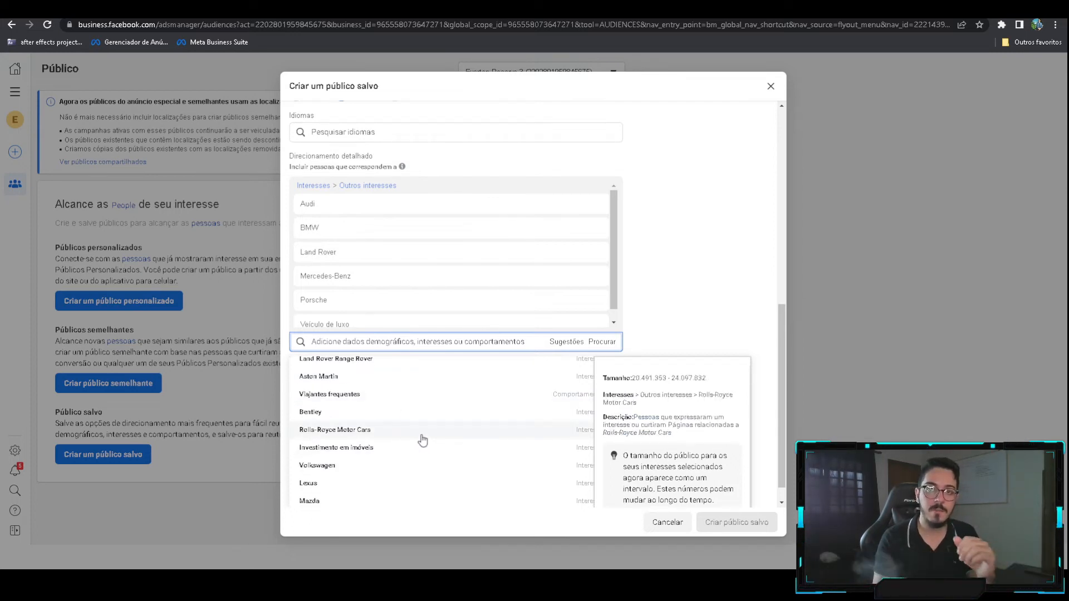
{"action": "scroll", "coordinate": [423, 441], "scroll_direction": "down", "scroll_amount": 2}
{"action": "scroll", "coordinate": [423, 440], "scroll_direction": "down", "scroll_amount": 3}
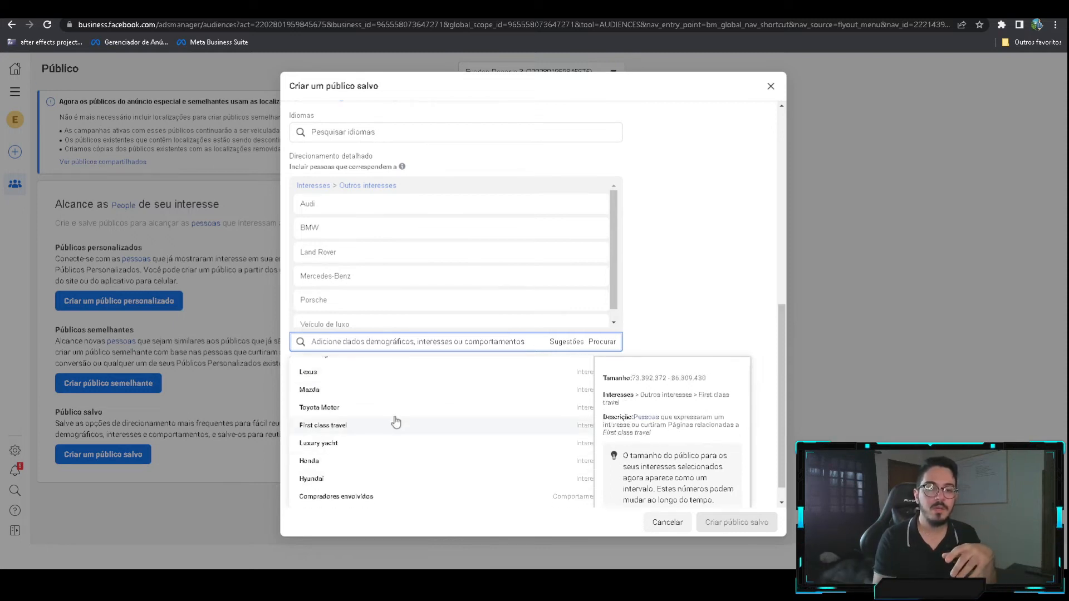
{"action": "scroll", "coordinate": [439, 437], "scroll_direction": "up", "scroll_amount": 5}
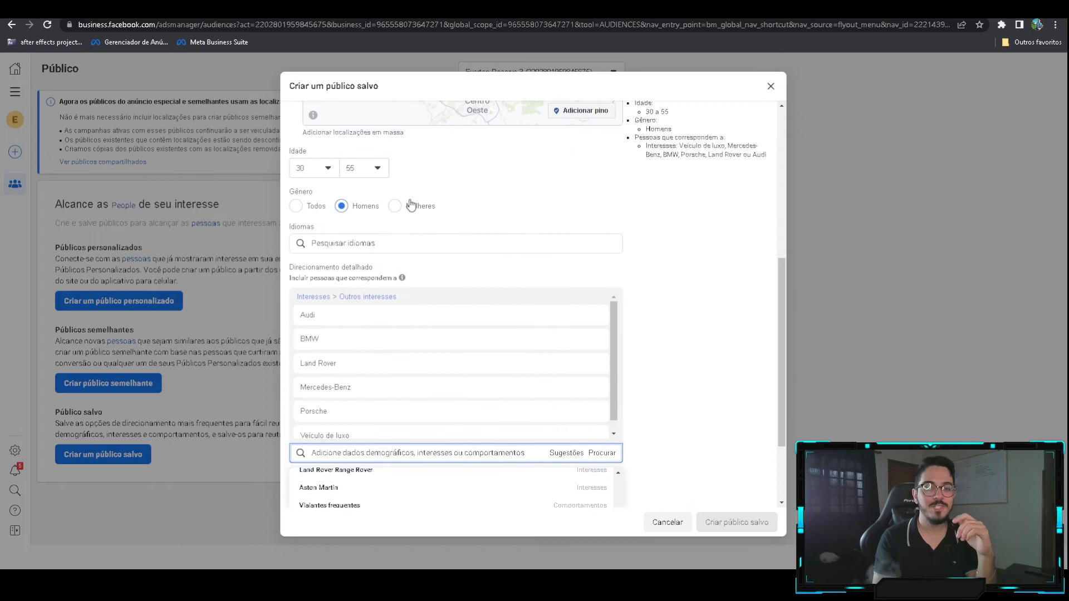
{"action": "scroll", "coordinate": [658, 340], "scroll_direction": "down", "scroll_amount": 1}
{"action": "scroll", "coordinate": [659, 348], "scroll_direction": "down", "scroll_amount": 1}
{"action": "scroll", "coordinate": [446, 419], "scroll_direction": "down", "scroll_amount": 5}
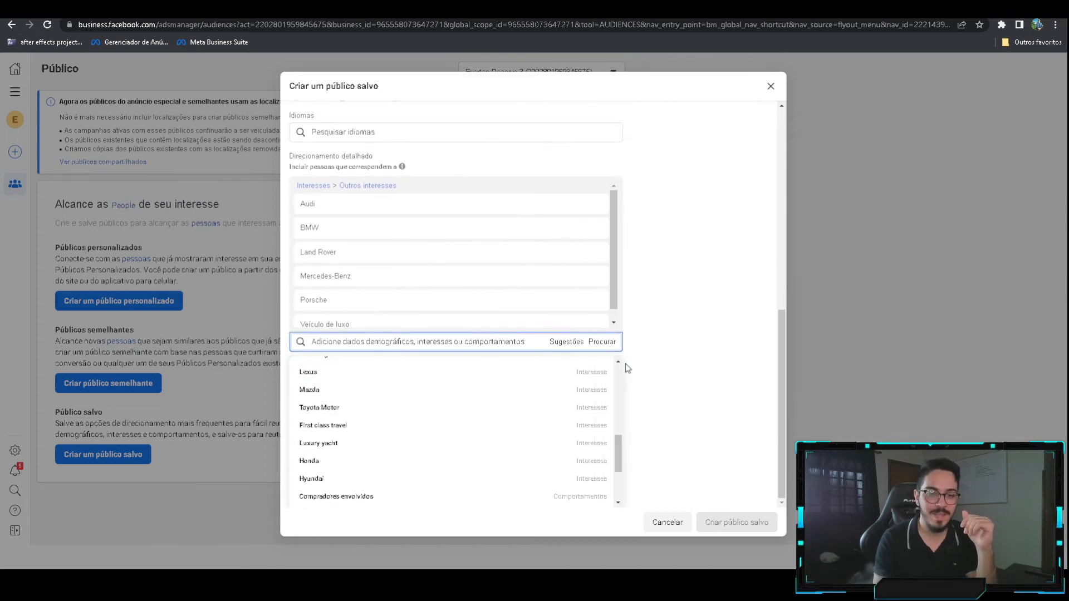
{"action": "scroll", "coordinate": [498, 456], "scroll_direction": "down", "scroll_amount": 2}
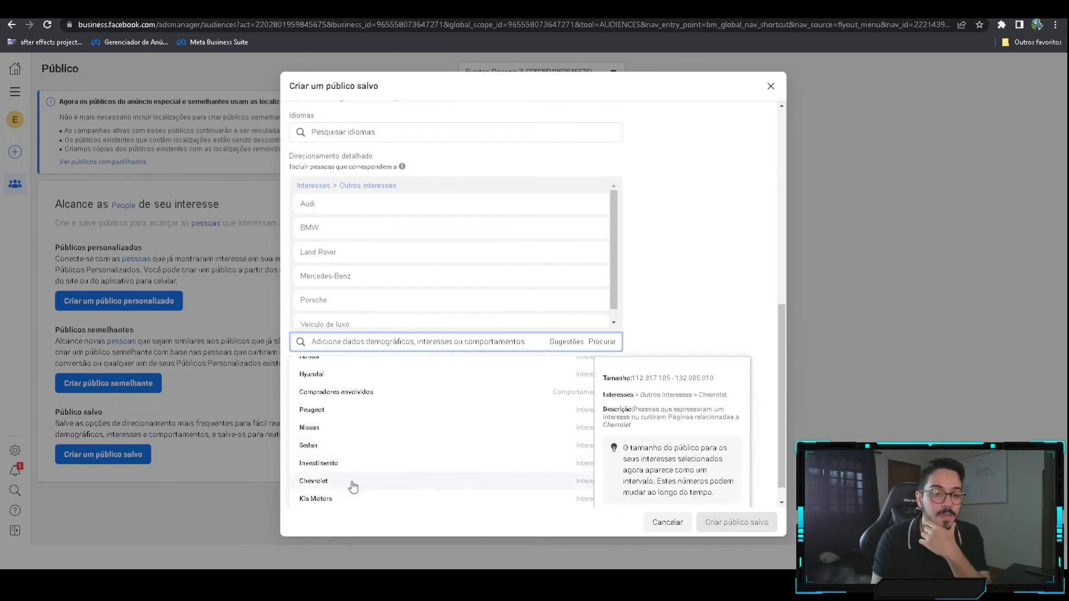
{"action": "scroll", "coordinate": [354, 501], "scroll_direction": "down", "scroll_amount": 1}
{"action": "scroll", "coordinate": [351, 465], "scroll_direction": "up", "scroll_amount": 1}
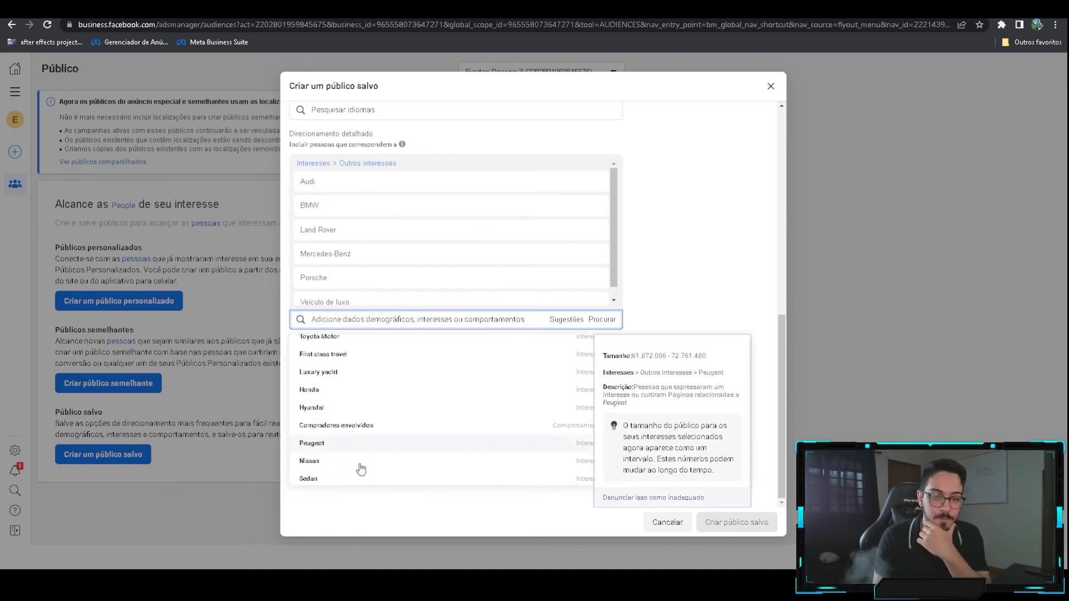
{"action": "scroll", "coordinate": [315, 450], "scroll_direction": "up", "scroll_amount": 2}
{"action": "scroll", "coordinate": [334, 429], "scroll_direction": "up", "scroll_amount": 2}
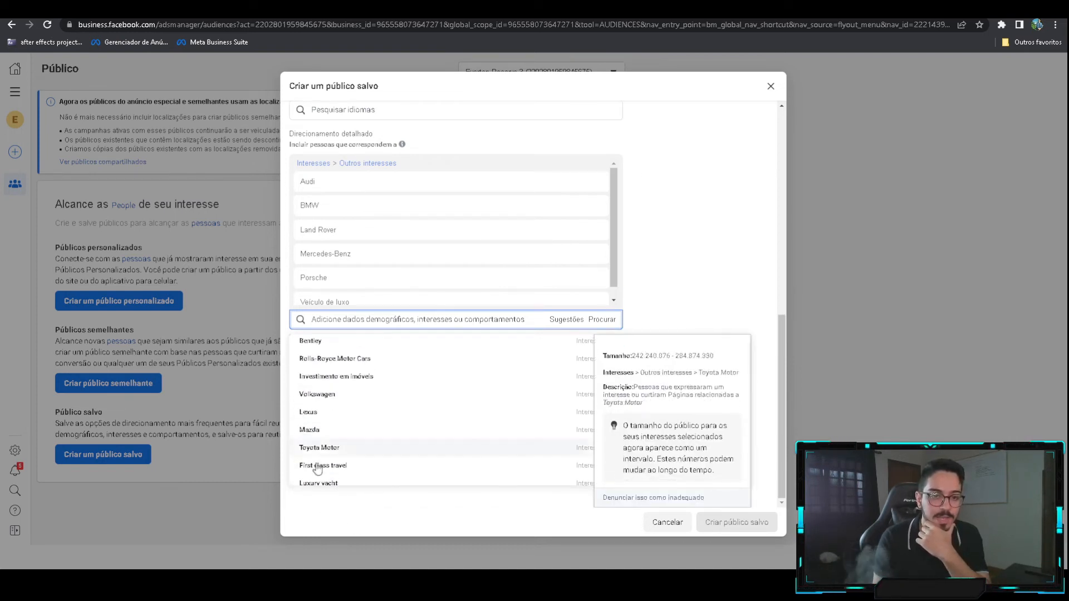
- Add the suggested interest Luxury Resorts to the detailed targeting and close the list of suggestions
{"action": "scroll", "coordinate": [357, 423], "scroll_direction": "up", "scroll_amount": 1}
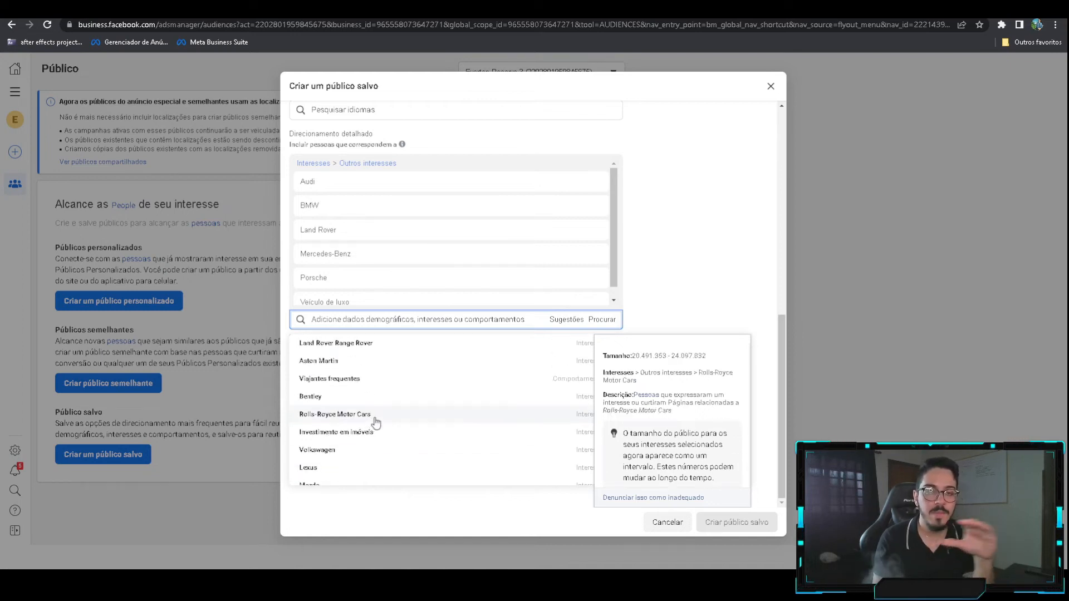
{"action": "scroll", "coordinate": [373, 425], "scroll_direction": "up", "scroll_amount": 1}
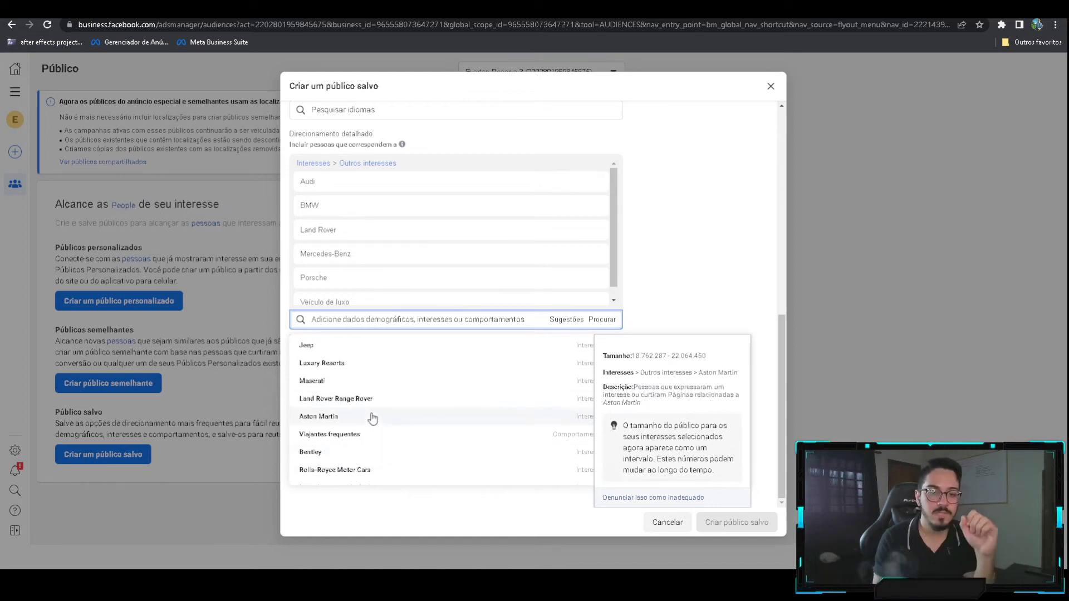
{"action": "scroll", "coordinate": [367, 421], "scroll_direction": "up", "scroll_amount": 1}
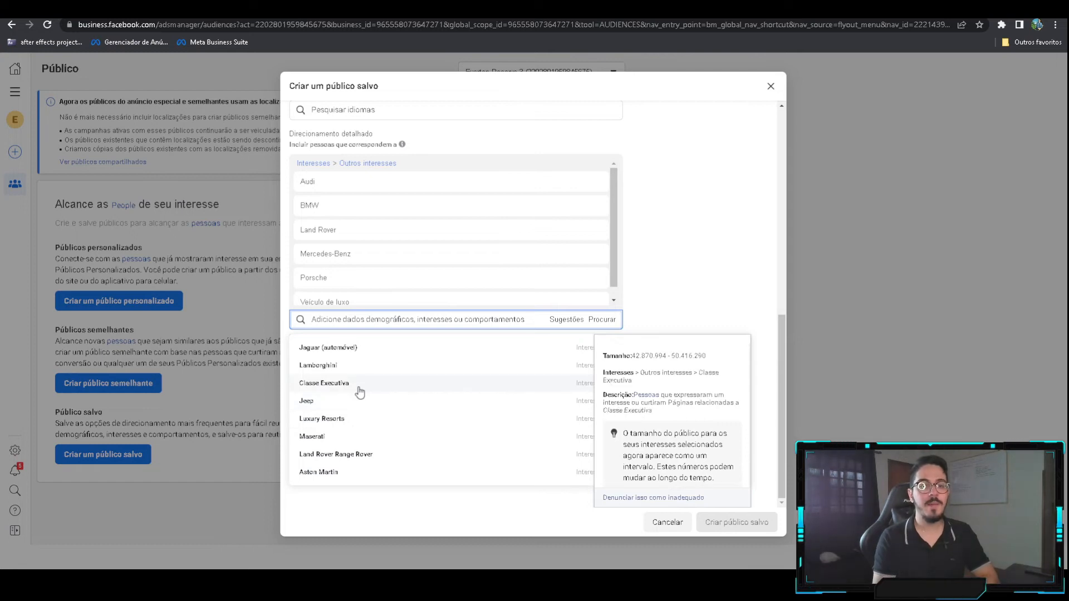
{"action": "left_click", "coordinate": [337, 423]}
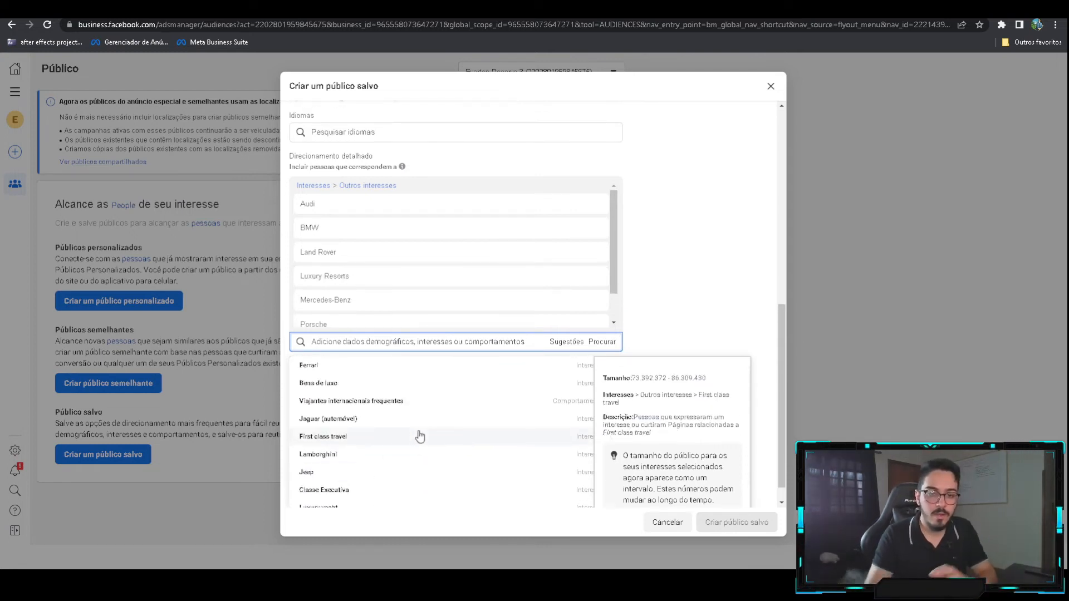
{"action": "scroll", "coordinate": [429, 429], "scroll_direction": "up", "scroll_amount": 1}
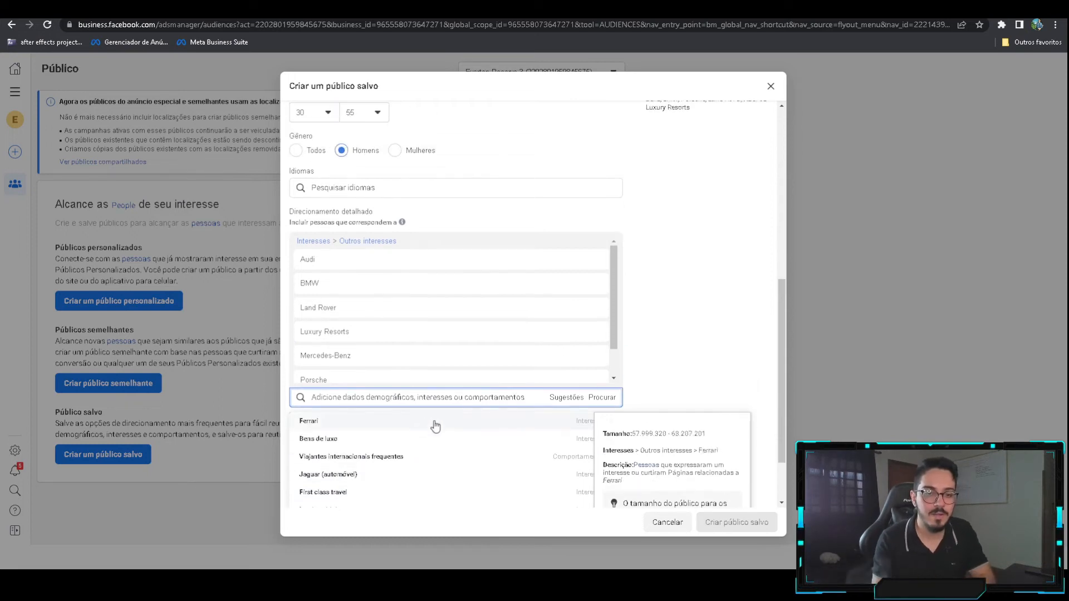
{"action": "left_click", "coordinate": [641, 363]}
- Review the complete list of targeted interests, from Audi to Veículo de luxo, along with the audience's location and estimated size
{"action": "scroll", "coordinate": [585, 309], "scroll_direction": "down", "scroll_amount": 1}
{"action": "scroll", "coordinate": [591, 390], "scroll_direction": "up", "scroll_amount": 2}
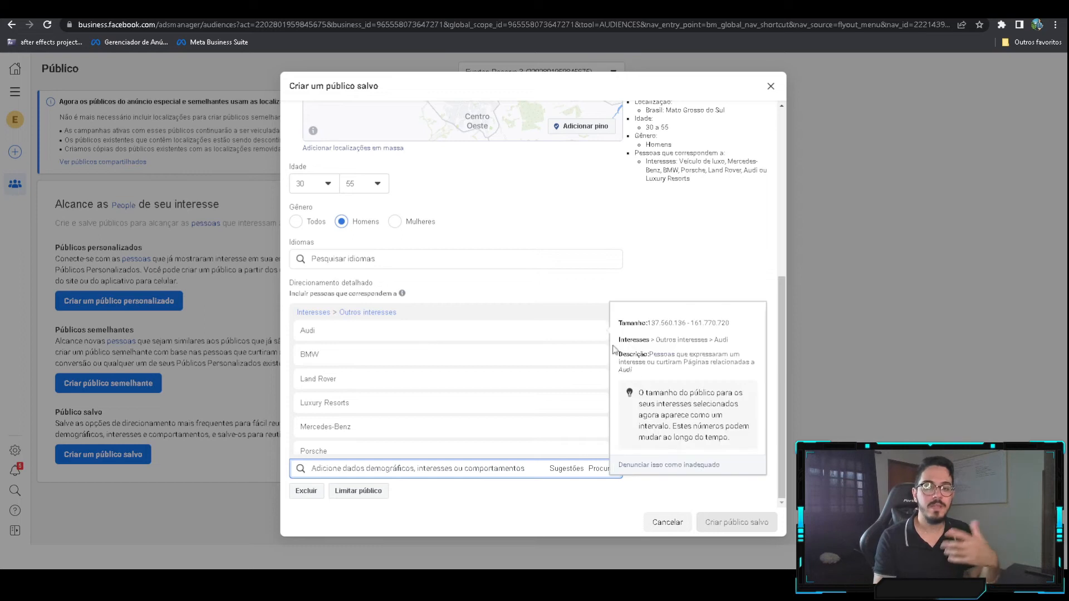
{"action": "scroll", "coordinate": [560, 345], "scroll_direction": "down", "scroll_amount": 2}
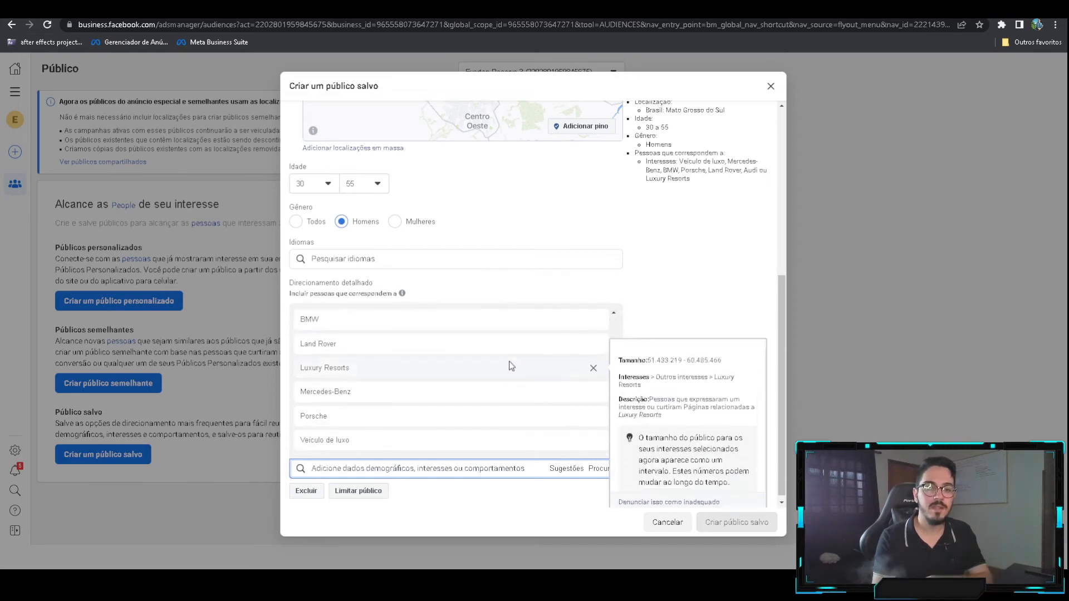
{"action": "scroll", "coordinate": [585, 332], "scroll_direction": "up", "scroll_amount": 1}
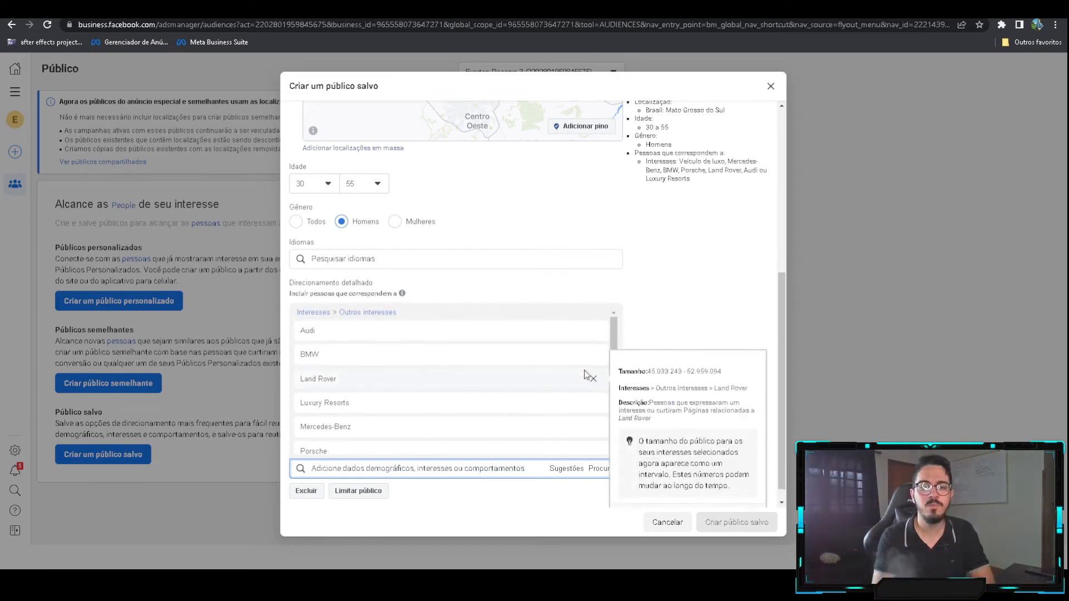
{"action": "scroll", "coordinate": [557, 384], "scroll_direction": "down", "scroll_amount": 1}
{"action": "scroll", "coordinate": [531, 393], "scroll_direction": "down", "scroll_amount": 1}
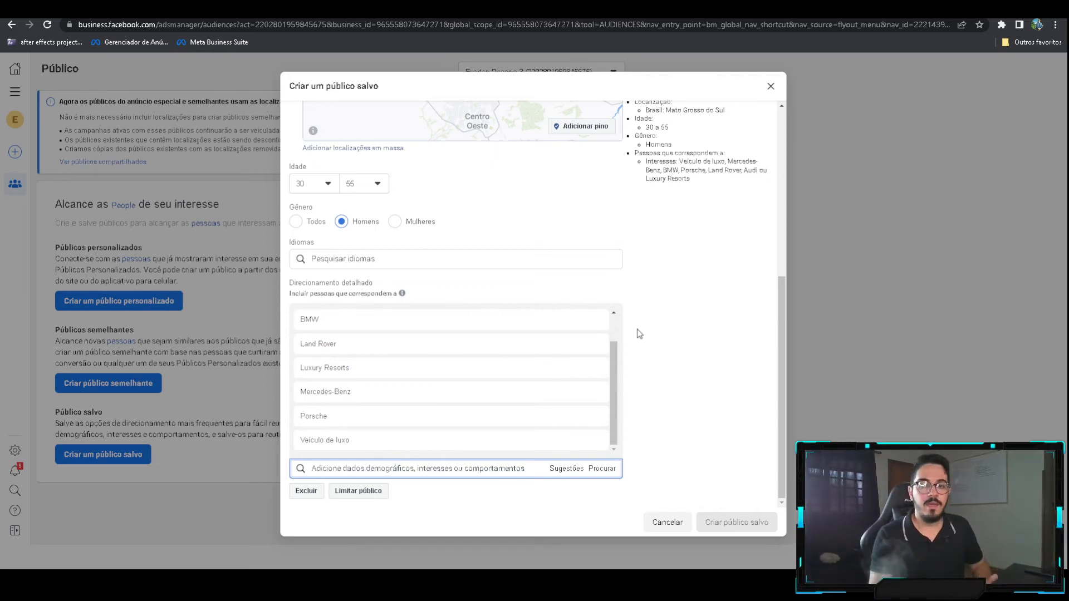
{"action": "mouse_move", "coordinate": [416, 399]}
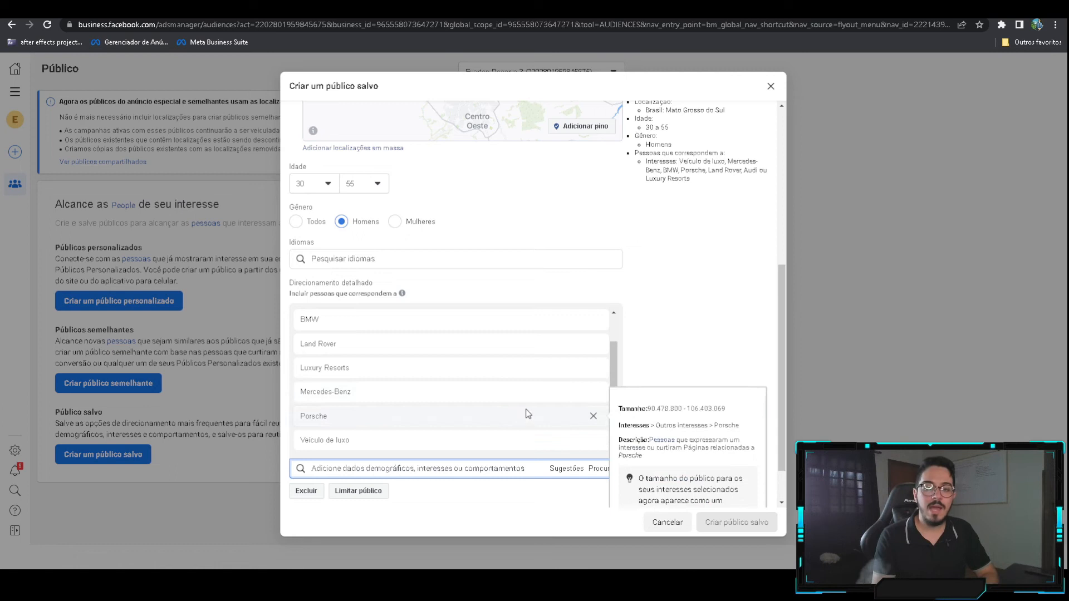
{"action": "scroll", "coordinate": [629, 376], "scroll_direction": "up", "scroll_amount": 1}
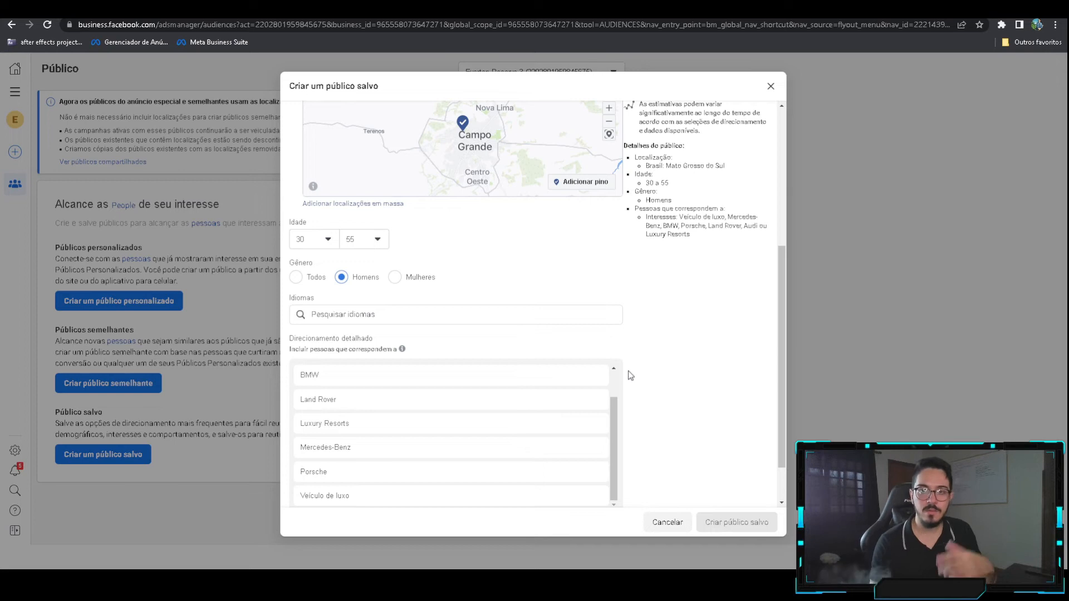
{"action": "scroll", "coordinate": [631, 377], "scroll_direction": "down", "scroll_amount": 1}
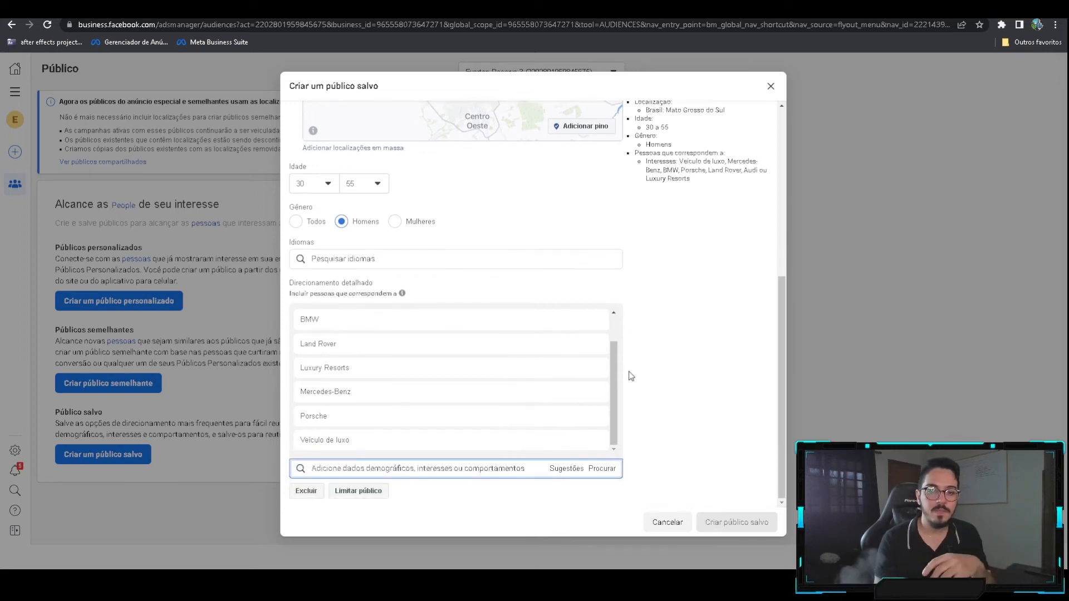
{"action": "mouse_move", "coordinate": [539, 348]}
{"action": "scroll", "coordinate": [539, 348], "scroll_direction": "up", "scroll_amount": 1}
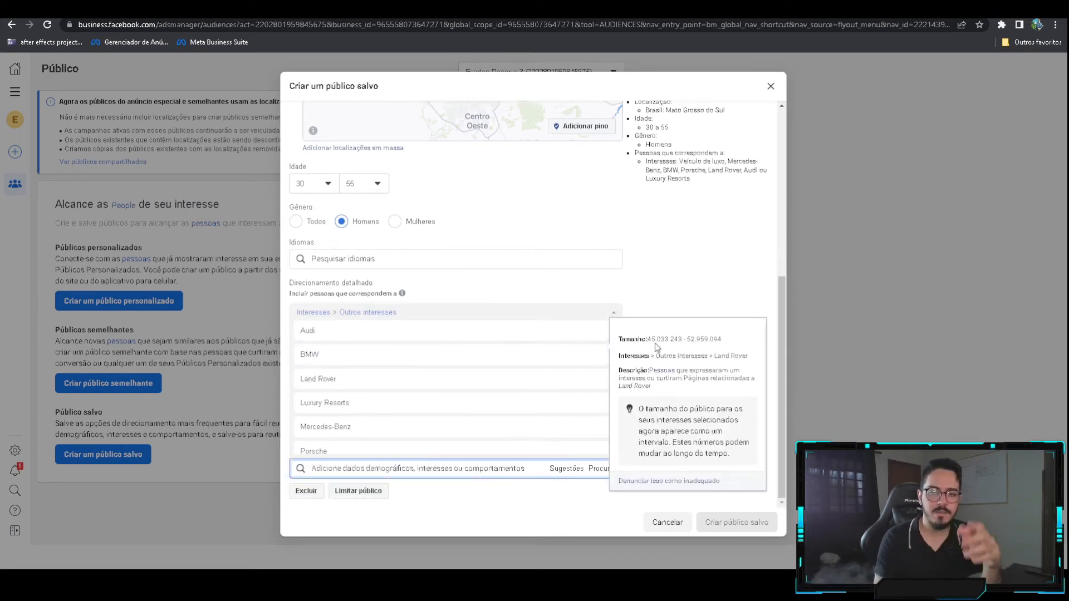
{"action": "mouse_move", "coordinate": [466, 347]}
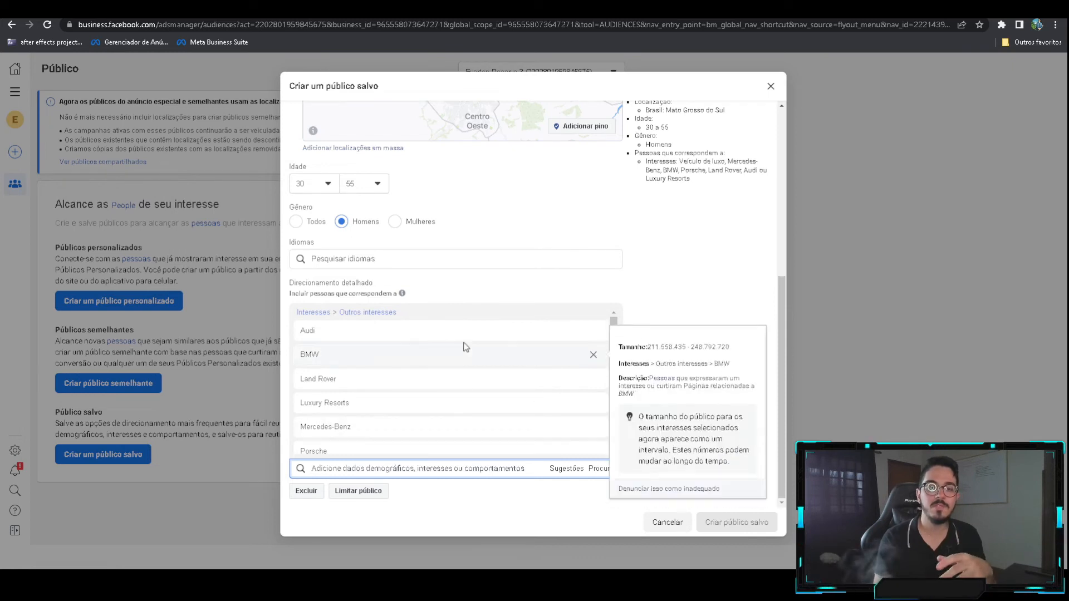
{"action": "scroll", "coordinate": [574, 374], "scroll_direction": "down", "scroll_amount": 1}
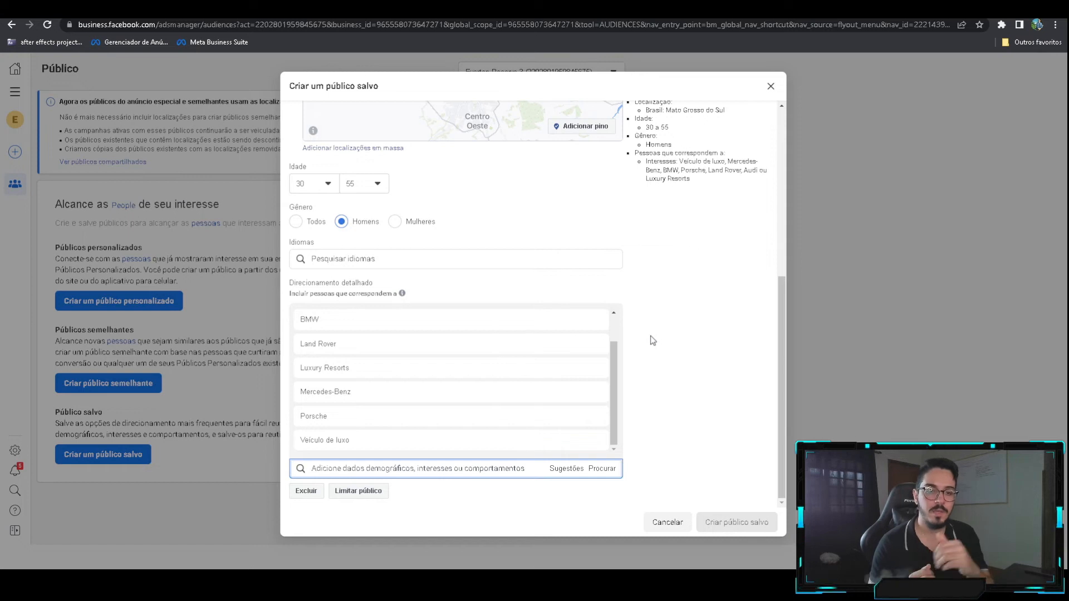
{"action": "scroll", "coordinate": [579, 384], "scroll_direction": "up", "scroll_amount": 2}
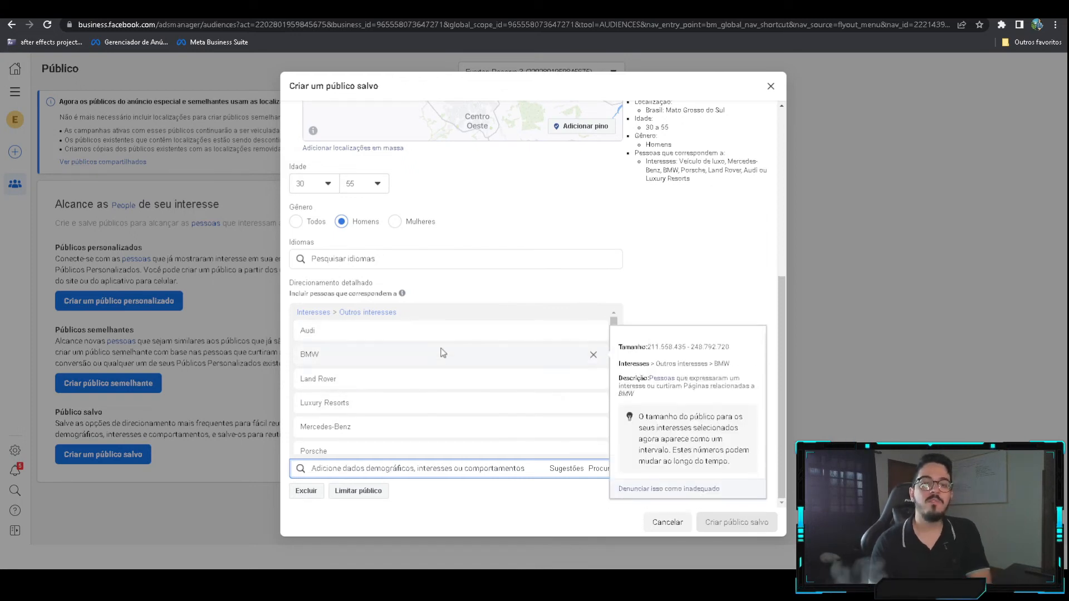
{"action": "scroll", "coordinate": [445, 371], "scroll_direction": "down", "scroll_amount": 2}
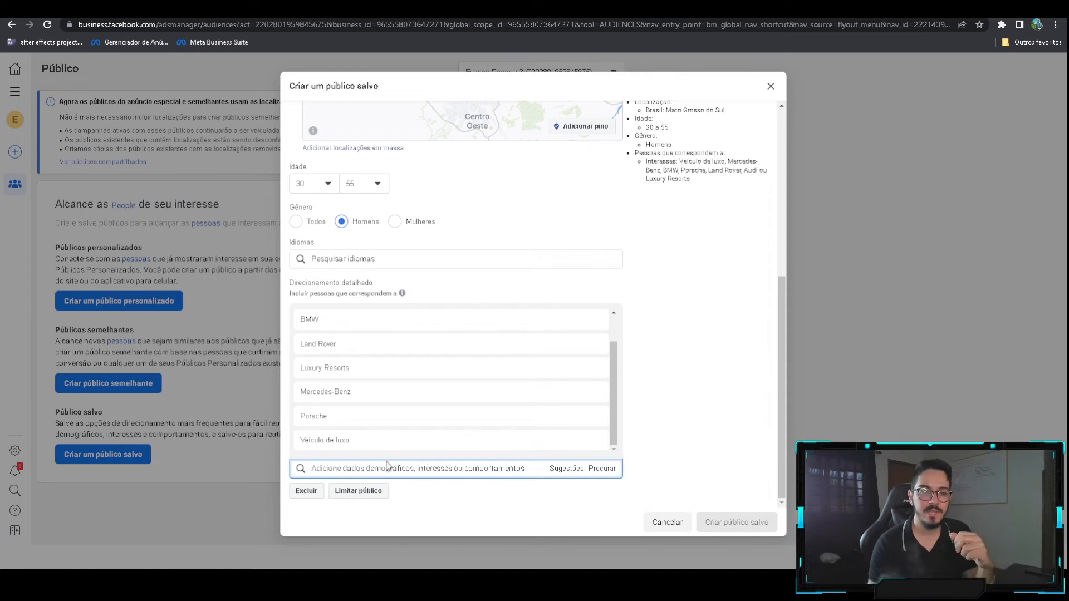
{"action": "mouse_move", "coordinate": [391, 450]}
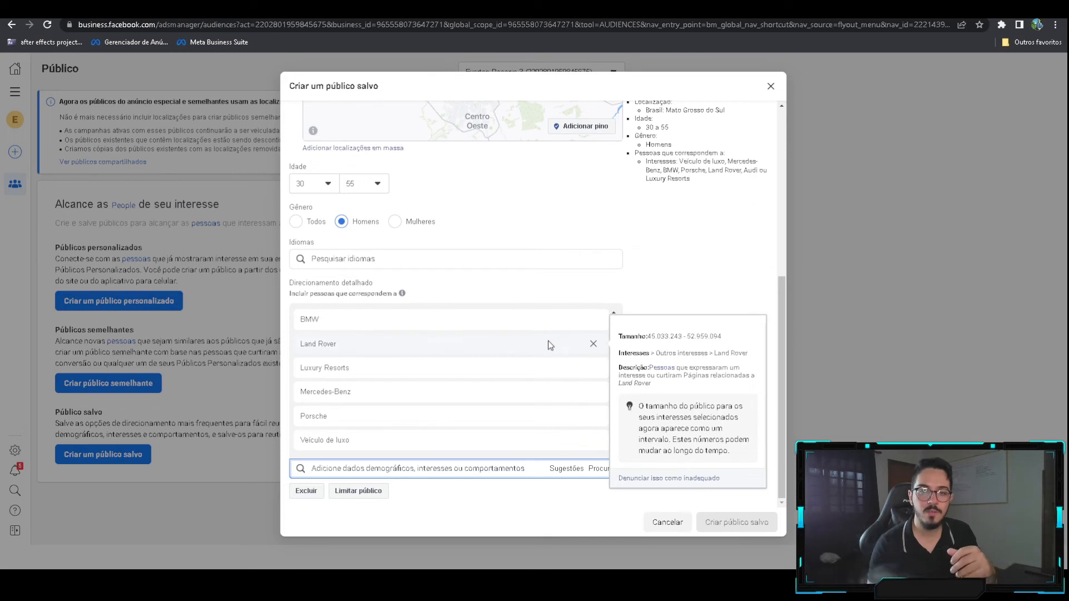
{"action": "scroll", "coordinate": [461, 339], "scroll_direction": "up", "scroll_amount": 1}
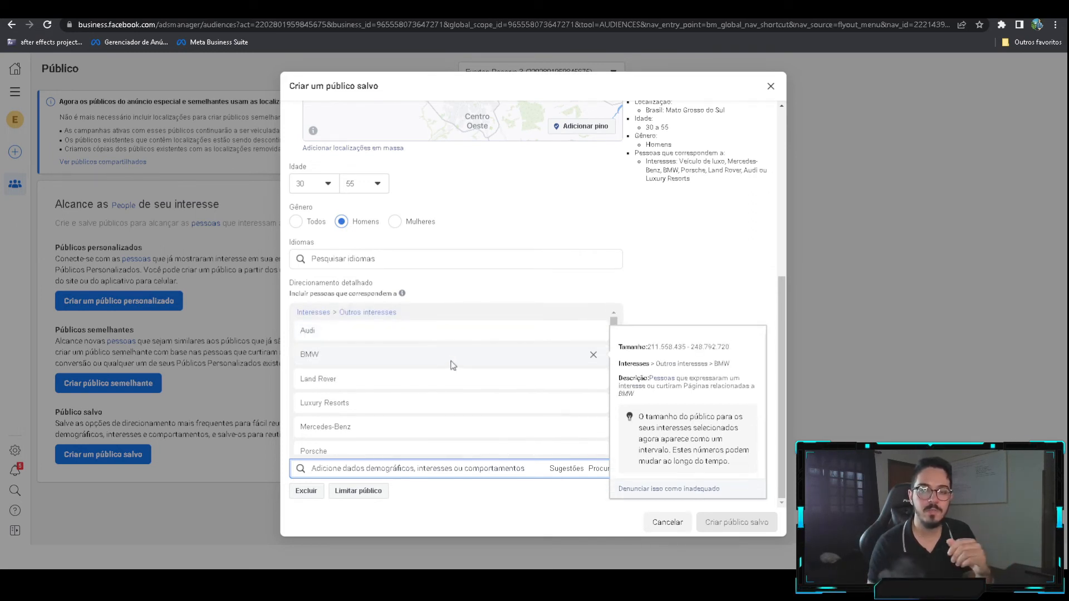
{"action": "scroll", "coordinate": [415, 422], "scroll_direction": "down", "scroll_amount": 1}
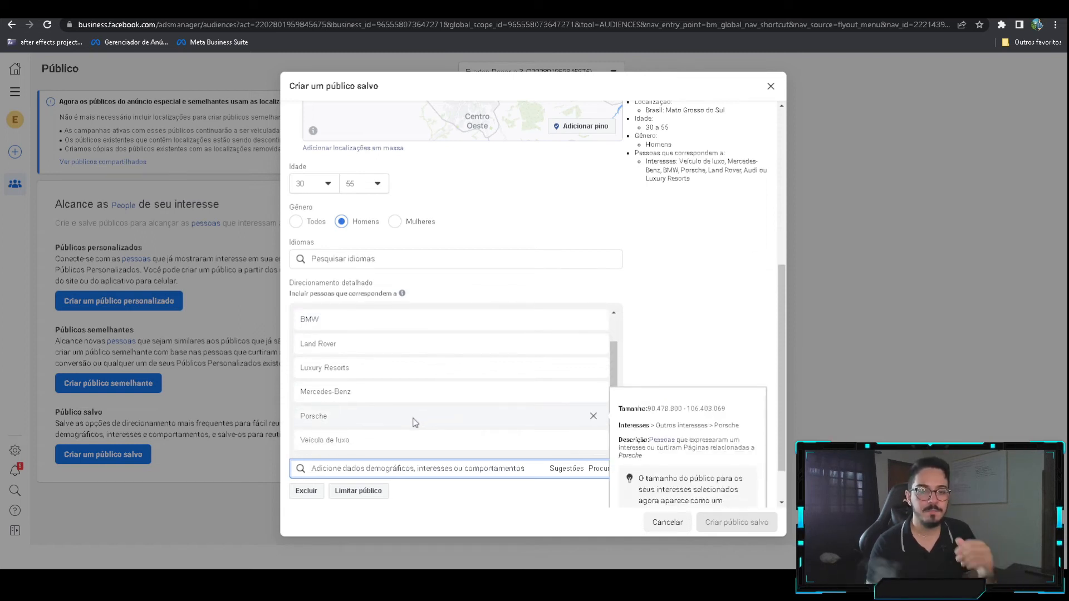
{"action": "mouse_move", "coordinate": [433, 399]}
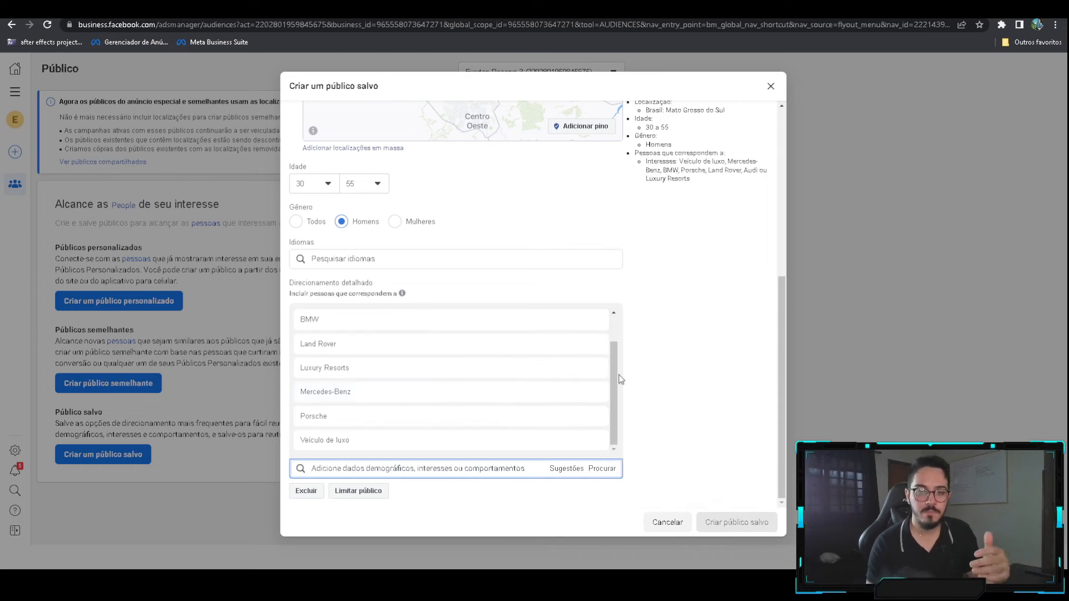
{"action": "mouse_move", "coordinate": [555, 379]}
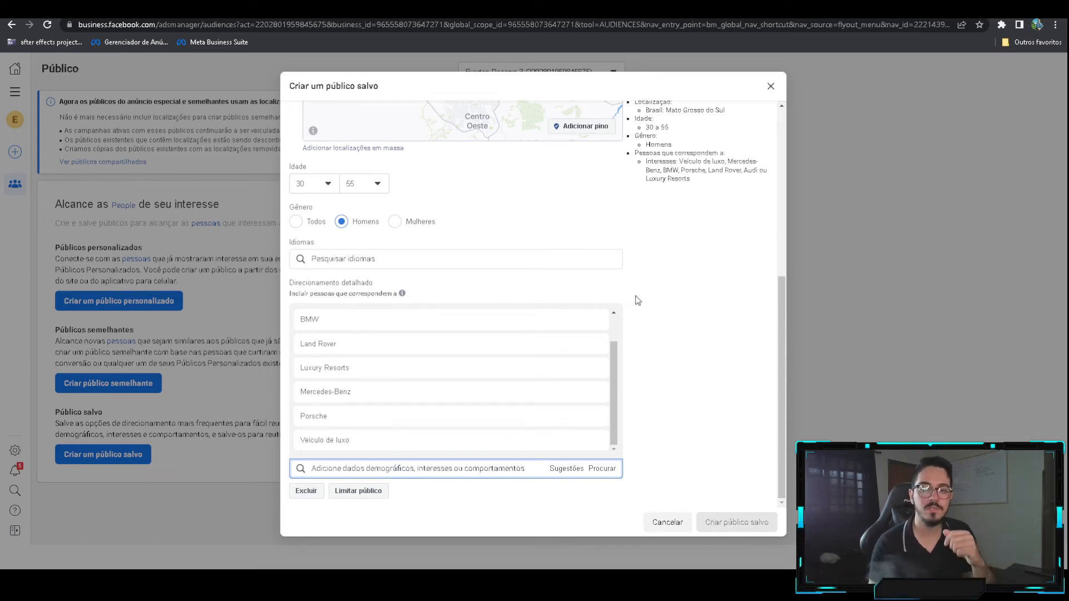
{"action": "scroll", "coordinate": [646, 294], "scroll_direction": "up", "scroll_amount": 3}
{"action": "scroll", "coordinate": [596, 394], "scroll_direction": "down", "scroll_amount": 3}
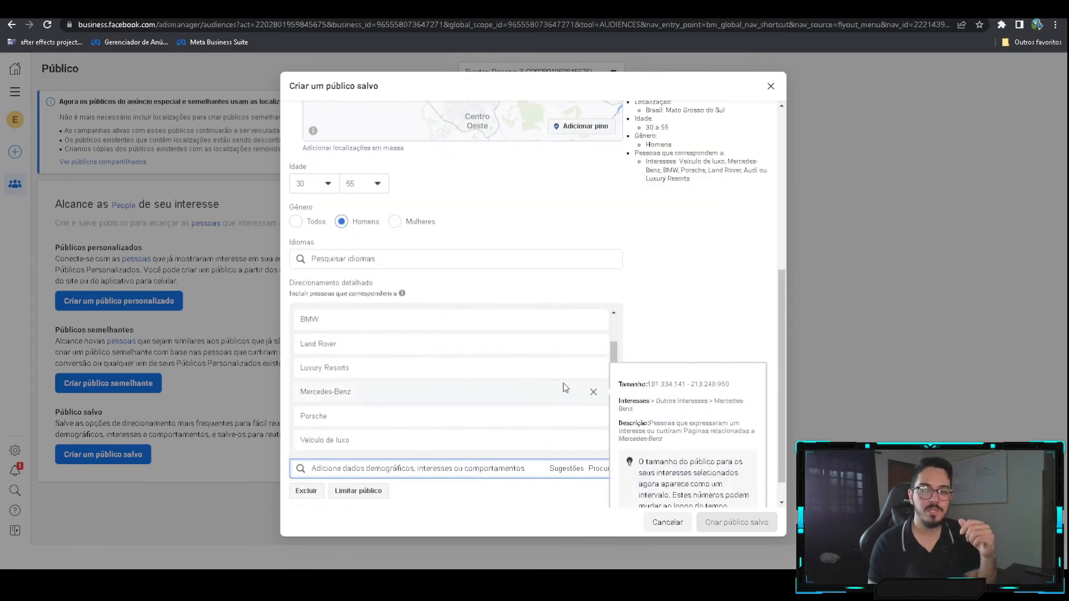
{"action": "scroll", "coordinate": [389, 356], "scroll_direction": "up", "scroll_amount": 2}
{"action": "scroll", "coordinate": [436, 372], "scroll_direction": "down", "scroll_amount": 2}
{"action": "mouse_move", "coordinate": [356, 389]}
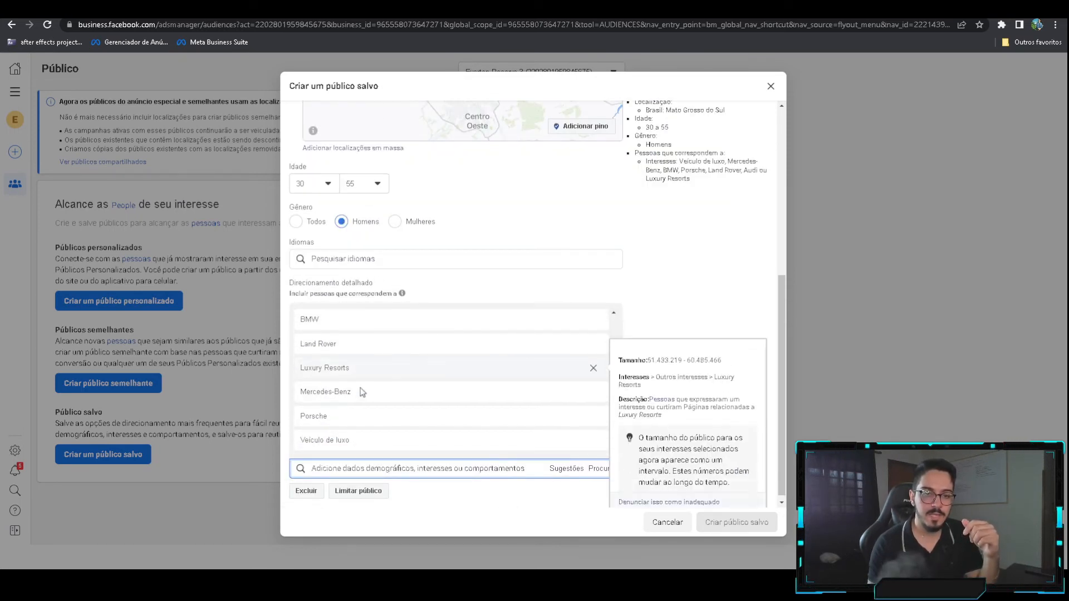
{"action": "mouse_move", "coordinate": [345, 363]}
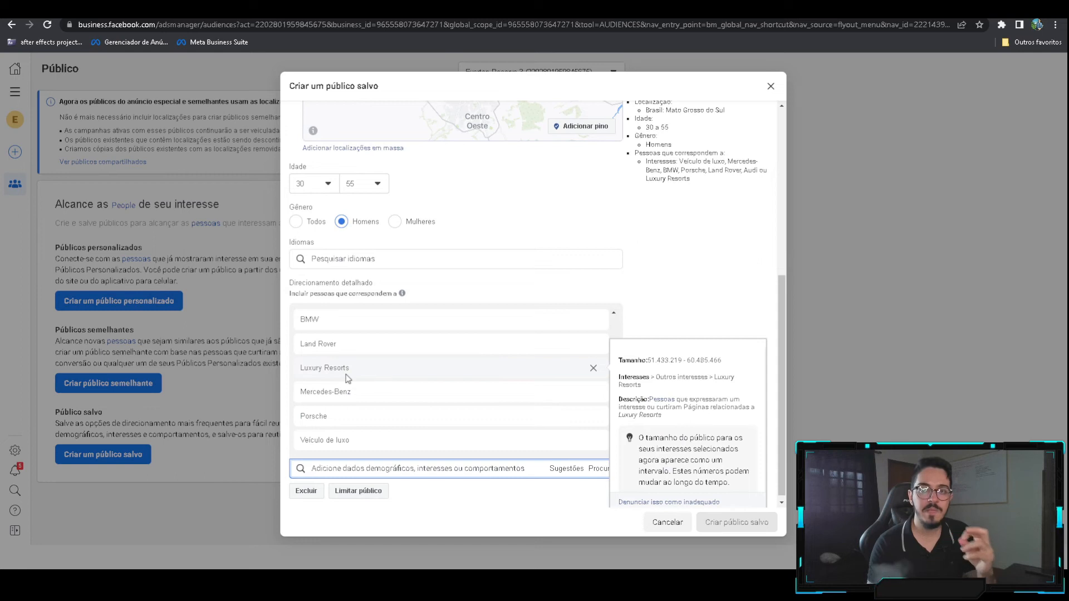
{"action": "mouse_move", "coordinate": [310, 442]}
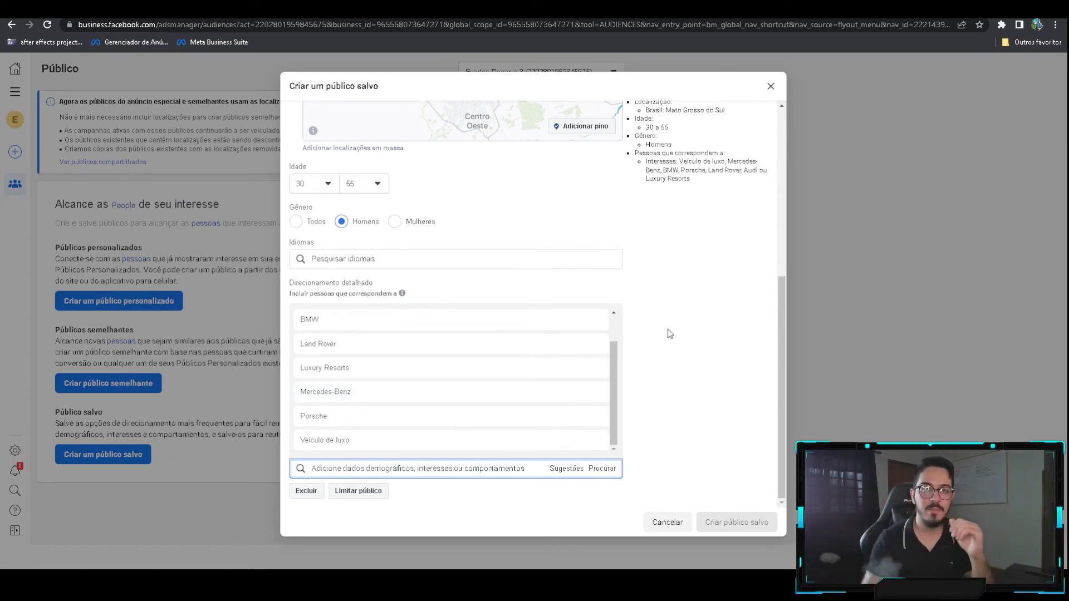
{"action": "scroll", "coordinate": [505, 386], "scroll_direction": "up", "scroll_amount": 3}
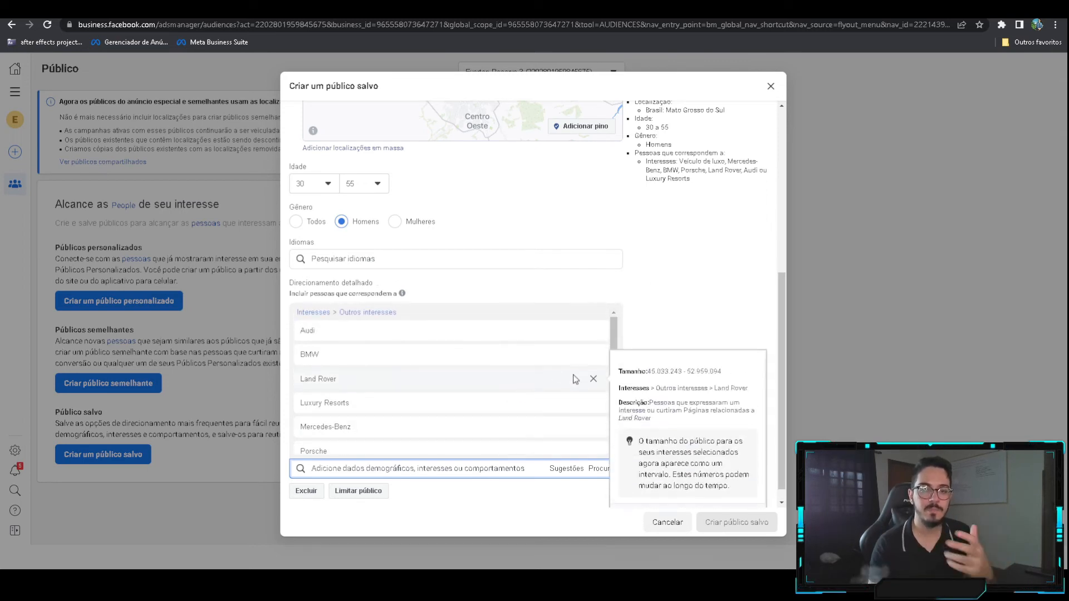
{"action": "scroll", "coordinate": [553, 351], "scroll_direction": "down", "scroll_amount": 1}
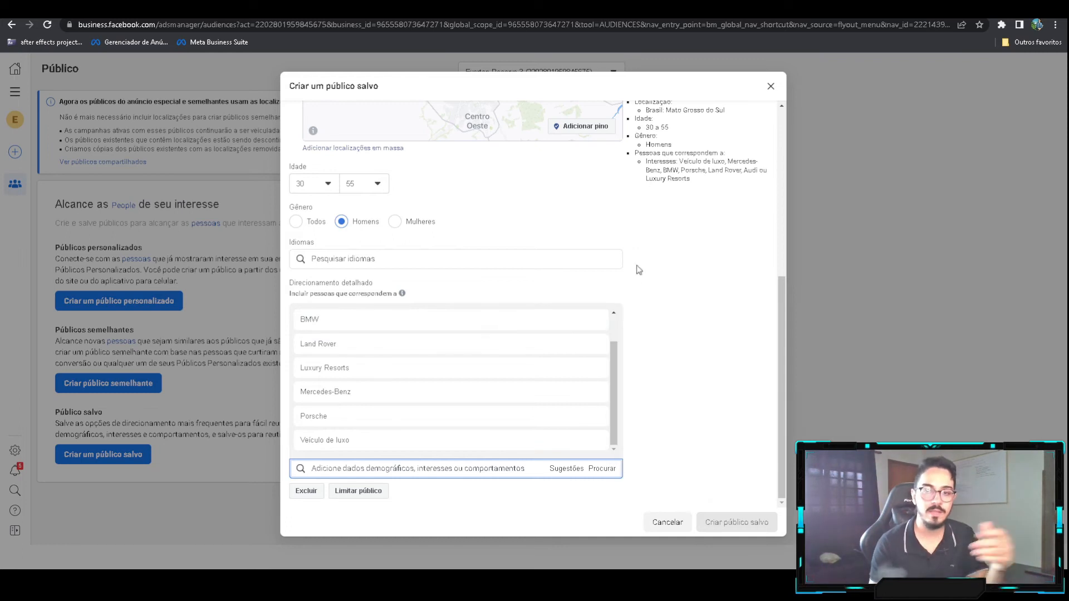
{"action": "scroll", "coordinate": [607, 390], "scroll_direction": "up", "scroll_amount": 1}
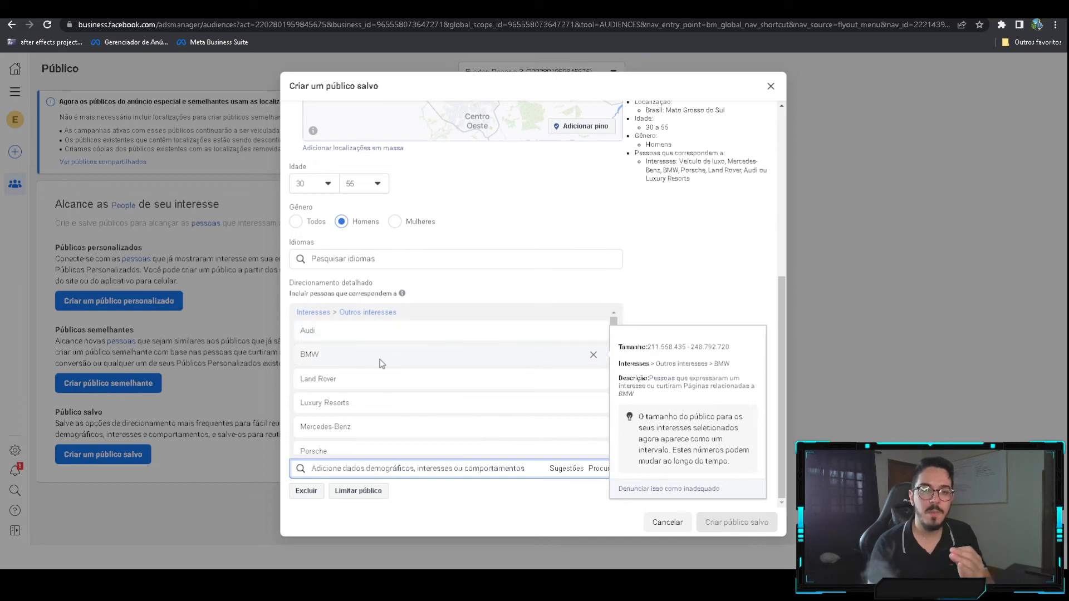
{"action": "mouse_move", "coordinate": [387, 380]}
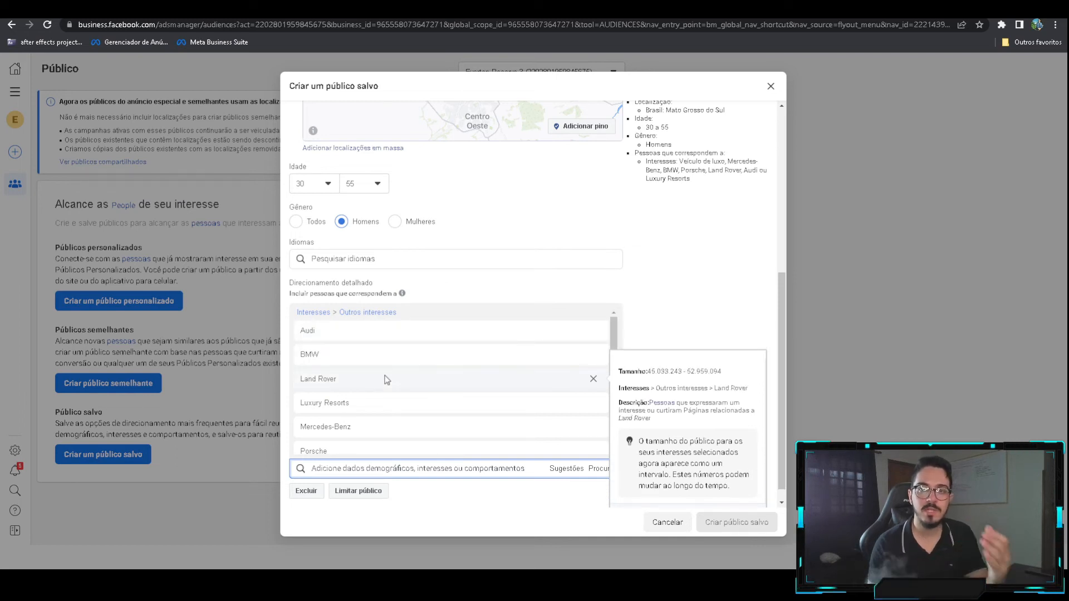
{"action": "mouse_move", "coordinate": [393, 399]}
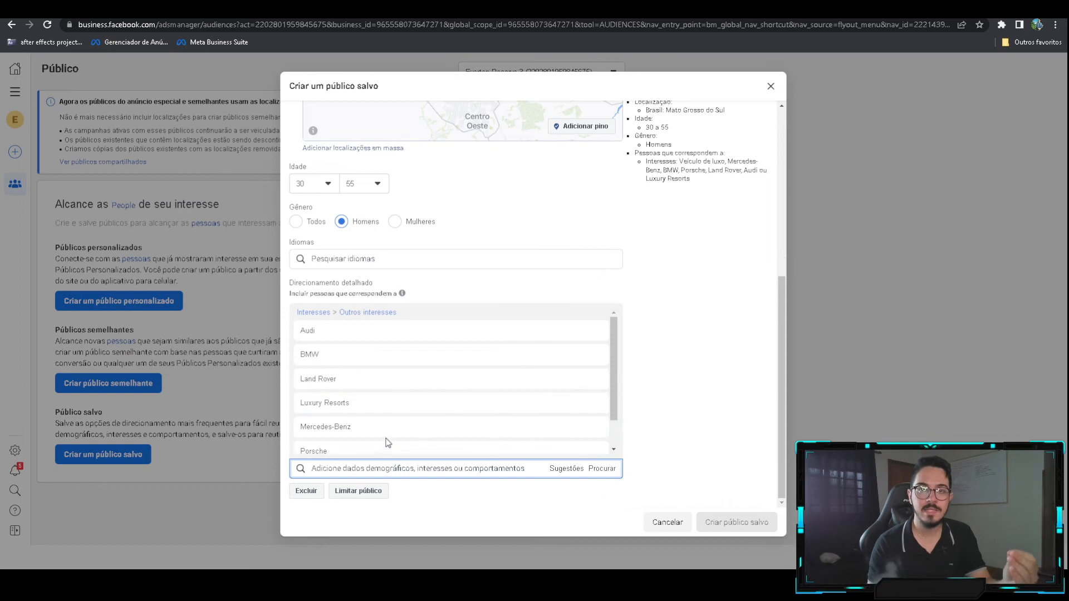
{"action": "scroll", "coordinate": [394, 432], "scroll_direction": "down", "scroll_amount": 1}
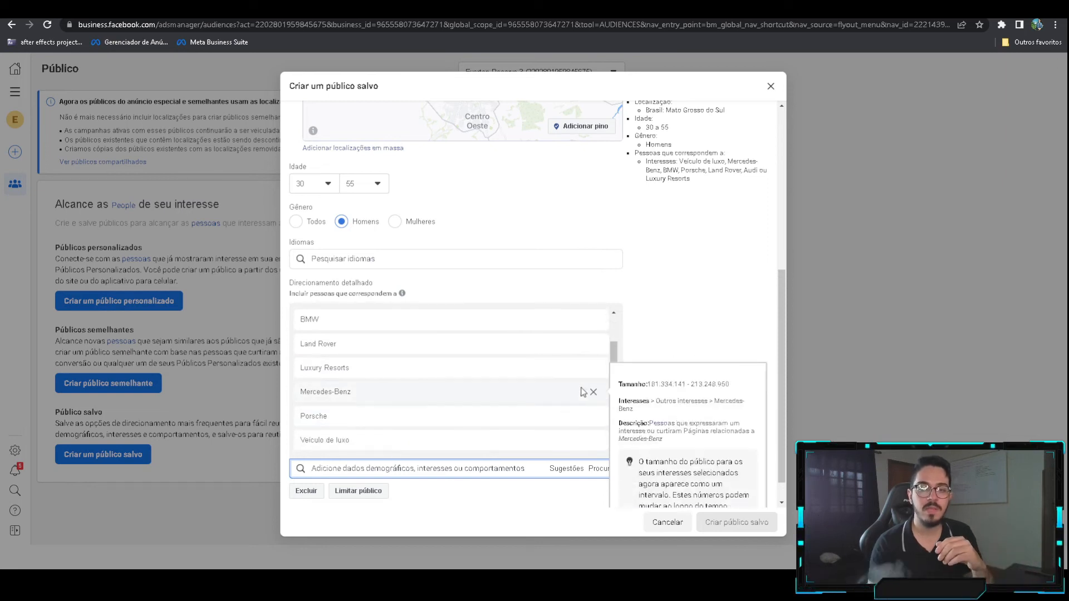
{"action": "scroll", "coordinate": [331, 398], "scroll_direction": "up", "scroll_amount": 1}
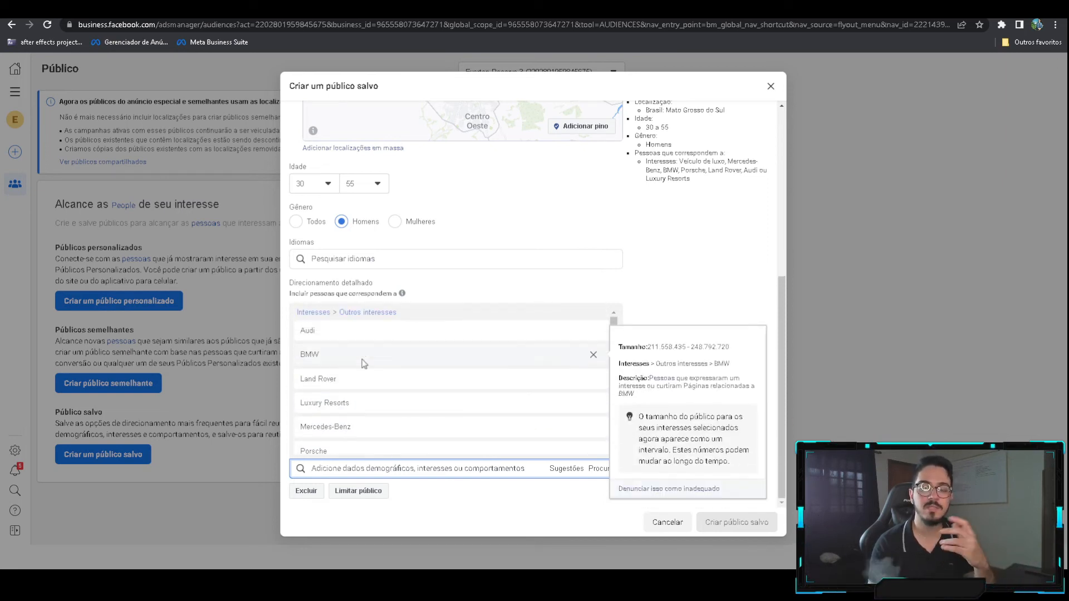
{"action": "scroll", "coordinate": [379, 367], "scroll_direction": "down", "scroll_amount": 1}
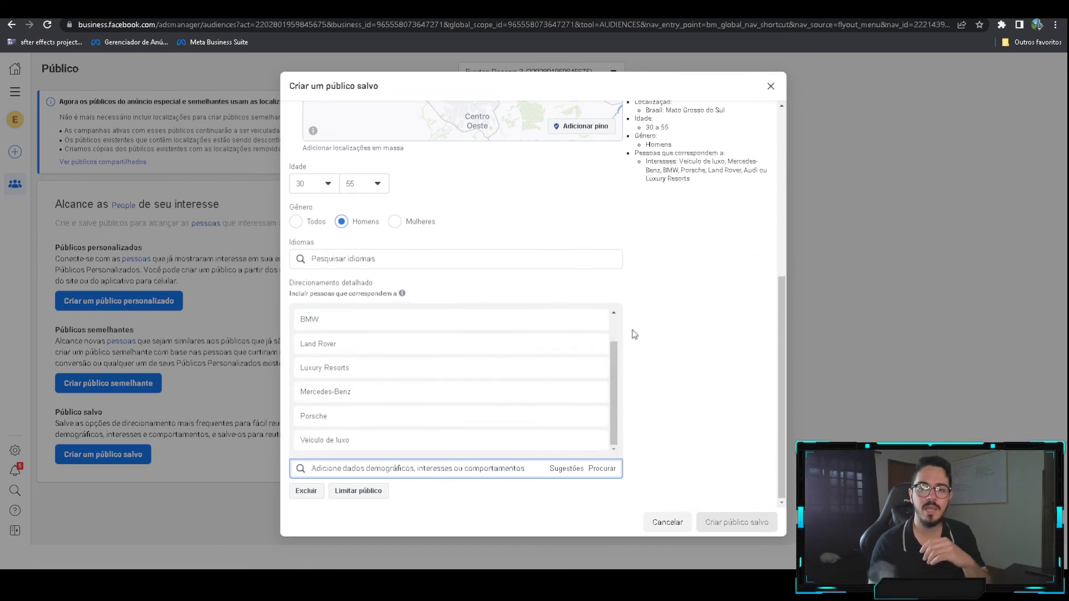
{"action": "scroll", "coordinate": [635, 384], "scroll_direction": "up", "scroll_amount": 4}
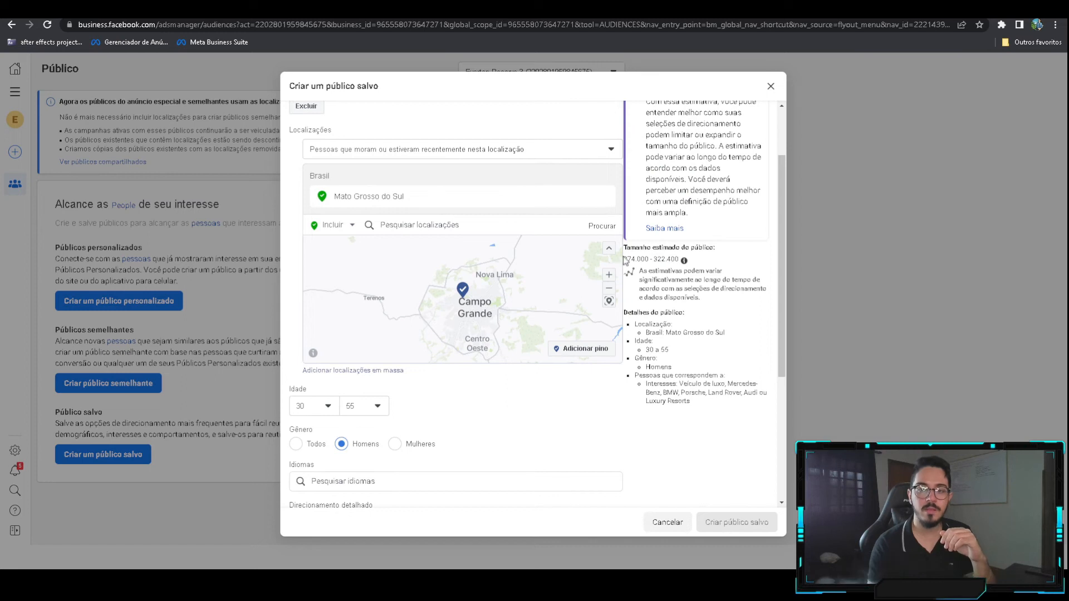
- Review the audience's estimated size, its location, age and gender details, and the list of targeted interests
{"action": "left_click_drag", "start_coordinate": [624, 260], "coordinate": [636, 260]}
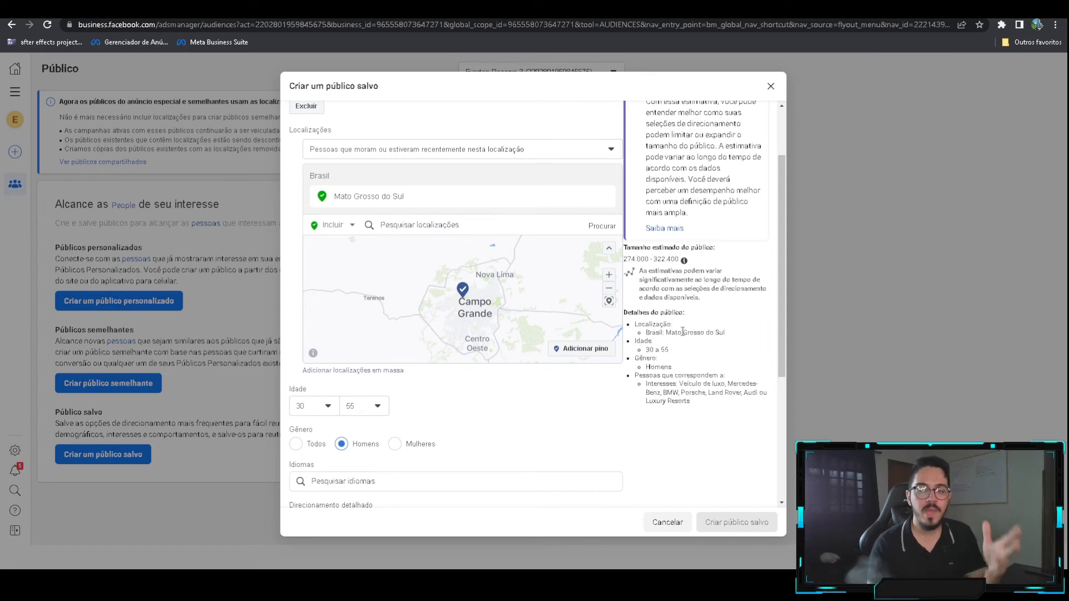
{"action": "scroll", "coordinate": [672, 332], "scroll_direction": "down", "scroll_amount": 3}
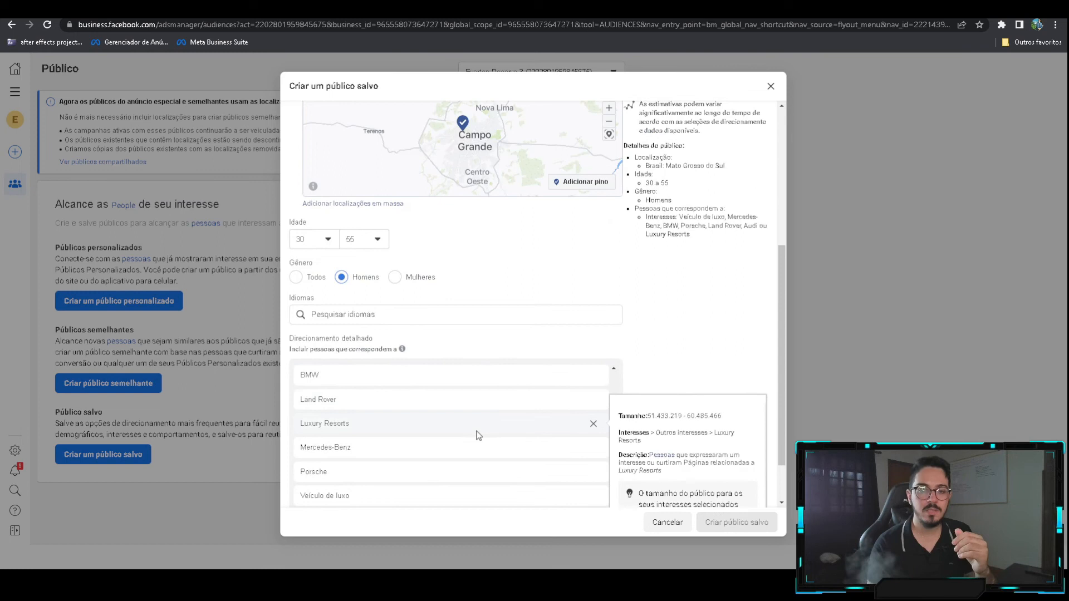
{"action": "scroll", "coordinate": [477, 433], "scroll_direction": "down", "scroll_amount": 1}
{"action": "scroll", "coordinate": [571, 370], "scroll_direction": "up", "scroll_amount": 2}
{"action": "scroll", "coordinate": [509, 382], "scroll_direction": "down", "scroll_amount": 2}
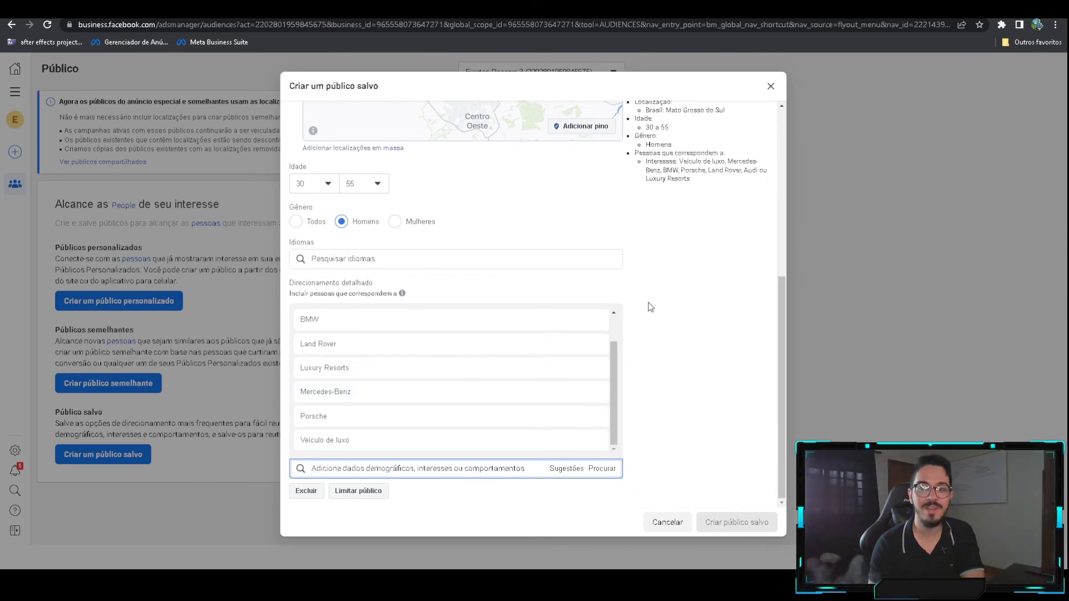
{"action": "scroll", "coordinate": [631, 321], "scroll_direction": "up", "scroll_amount": 2}
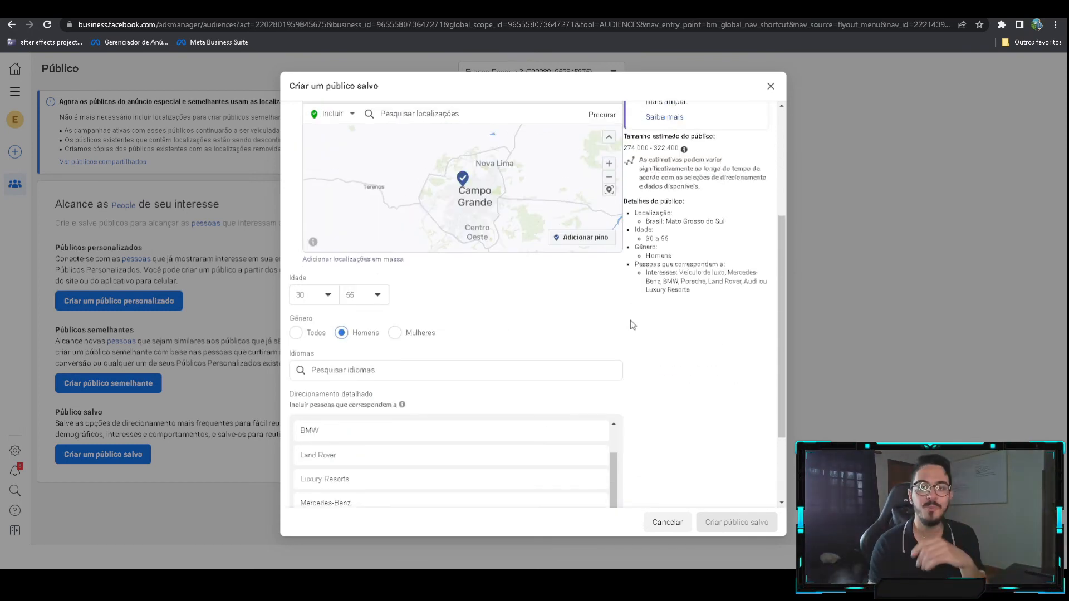
{"action": "scroll", "coordinate": [632, 301], "scroll_direction": "up", "scroll_amount": 2}
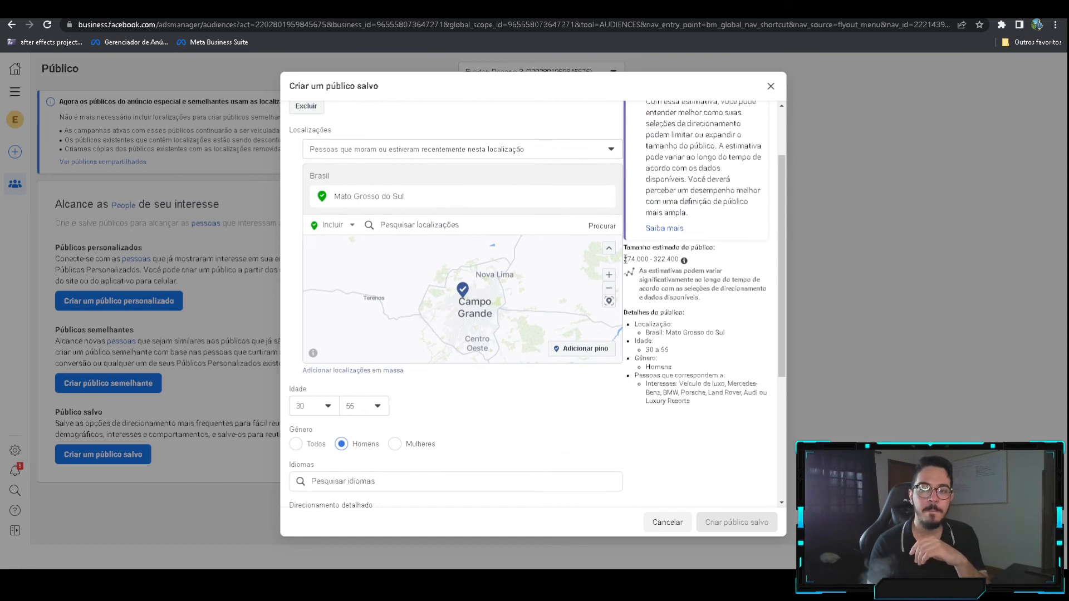
{"action": "mouse_move", "coordinate": [641, 260]}
{"action": "left_mouse_down"}
{"action": "mouse_move", "coordinate": [679, 266]}
{"action": "mouse_move", "coordinate": [660, 259]}
{"action": "left_mouse_up"}
{"action": "left_click", "coordinate": [717, 268]}
{"action": "left_click", "coordinate": [667, 256]}
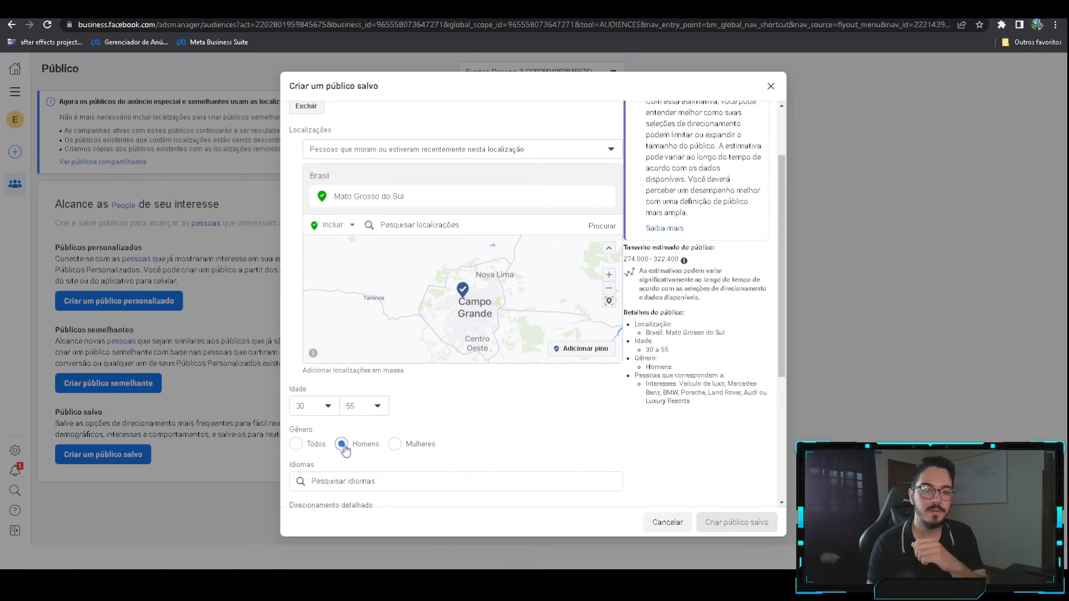
- Set the audience's gender to Todos and check the estimated audience size
{"action": "scroll", "coordinate": [613, 415], "scroll_direction": "down", "scroll_amount": 2}
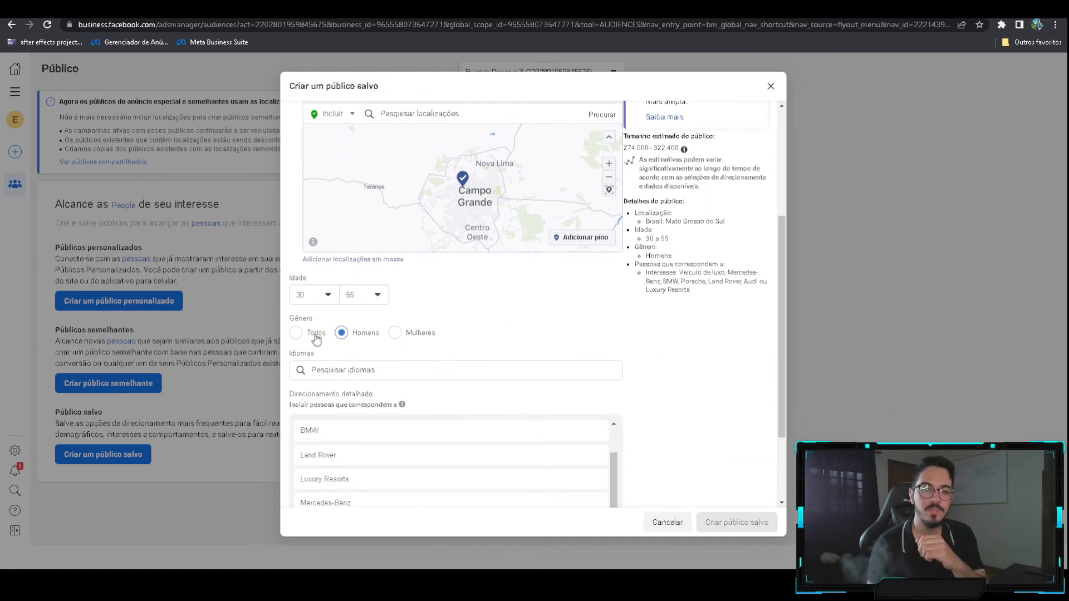
{"action": "left_click", "coordinate": [312, 336]}
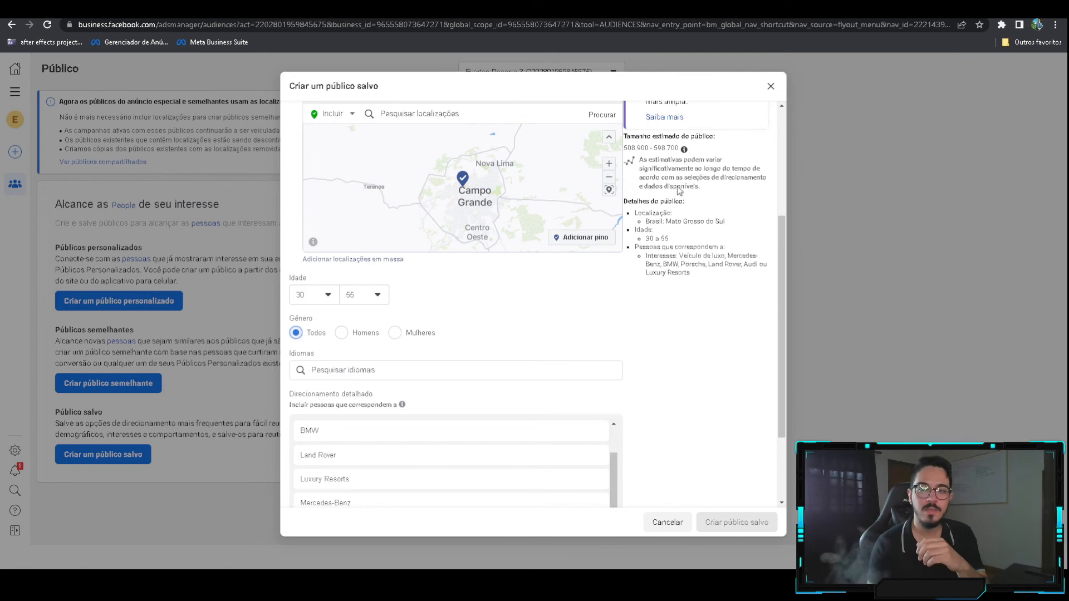
{"action": "scroll", "coordinate": [373, 405], "scroll_direction": "down", "scroll_amount": 2}
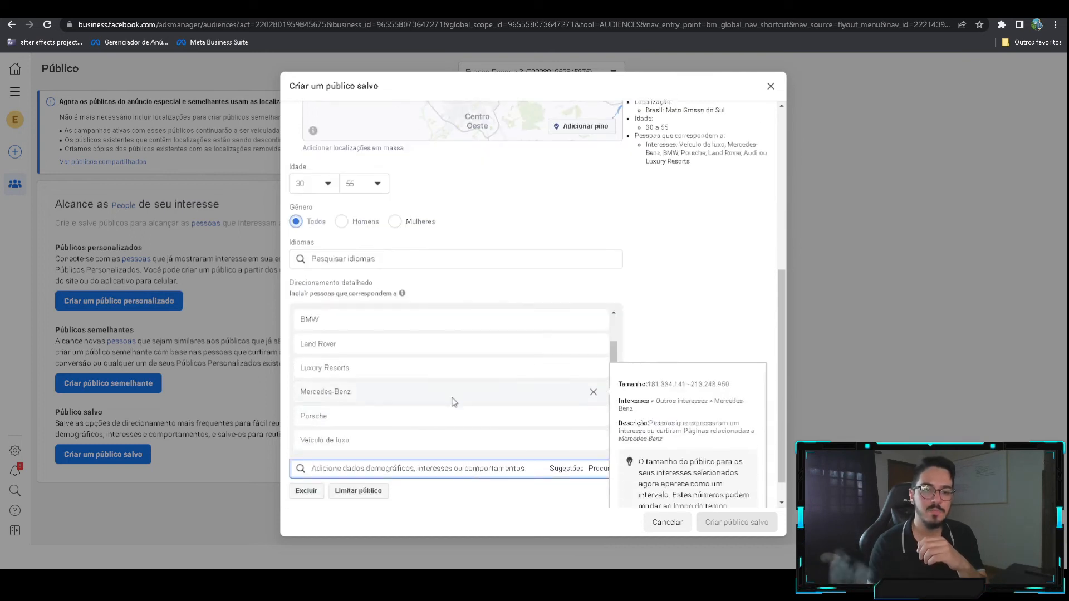
{"action": "scroll", "coordinate": [485, 409], "scroll_direction": "up", "scroll_amount": 2}
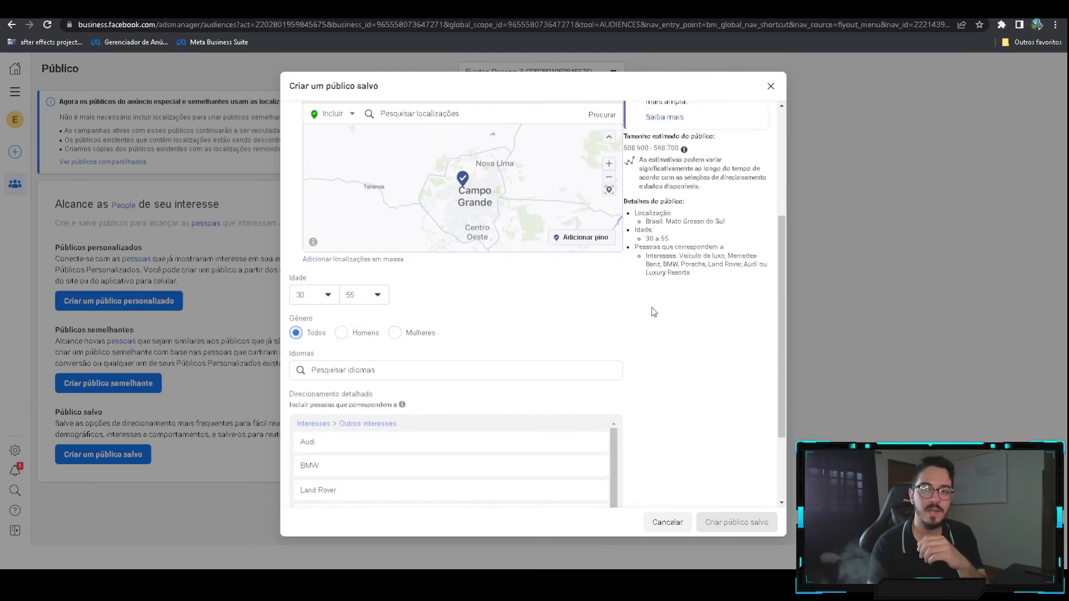
{"action": "double_click", "coordinate": [627, 150]}
{"action": "left_click", "coordinate": [627, 149]}
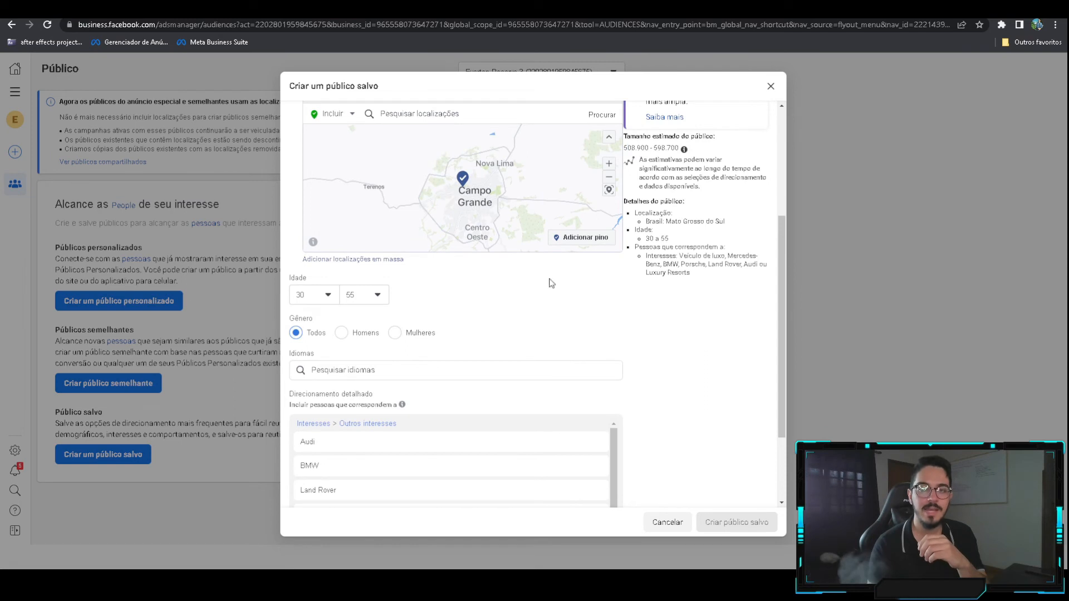
- Switch the audience's gender between Homens and Mulheres to compare the estimated sizes
{"action": "left_click", "coordinate": [342, 335]}
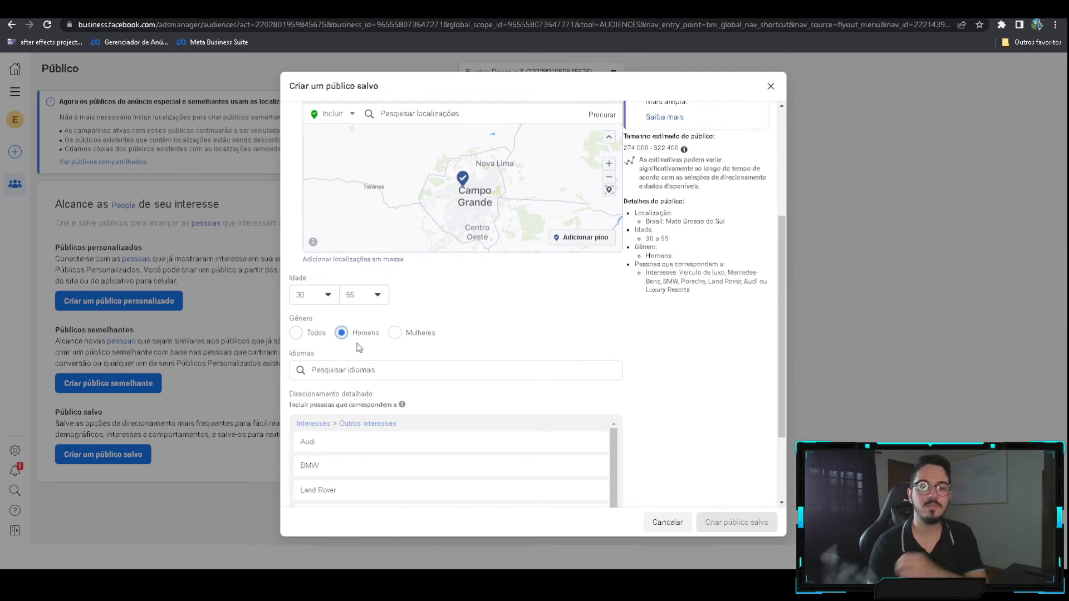
{"action": "left_click", "coordinate": [395, 333]}
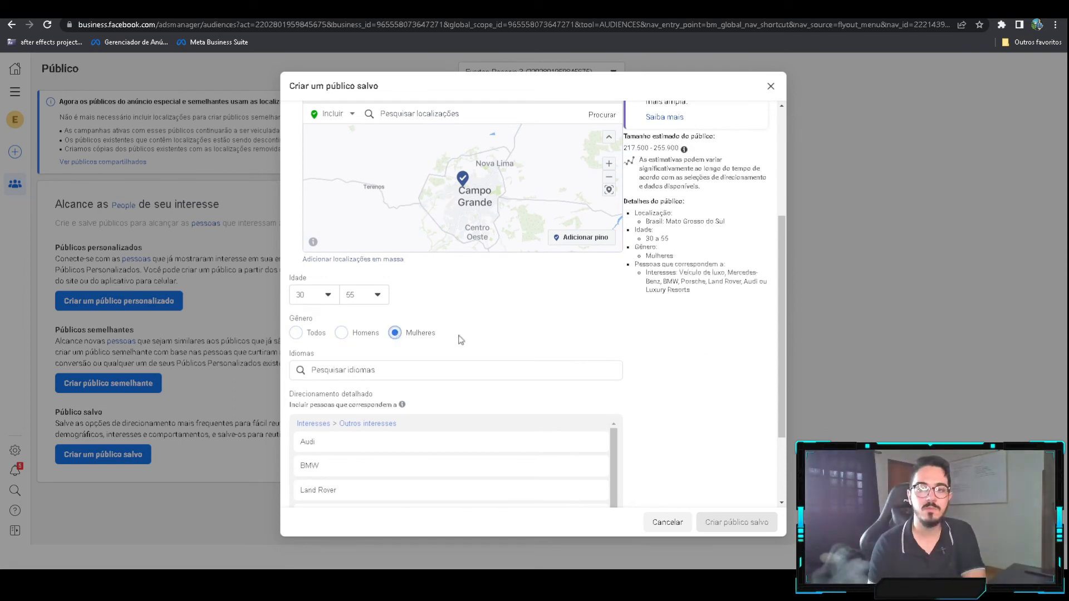
{"action": "left_click", "coordinate": [342, 334]}
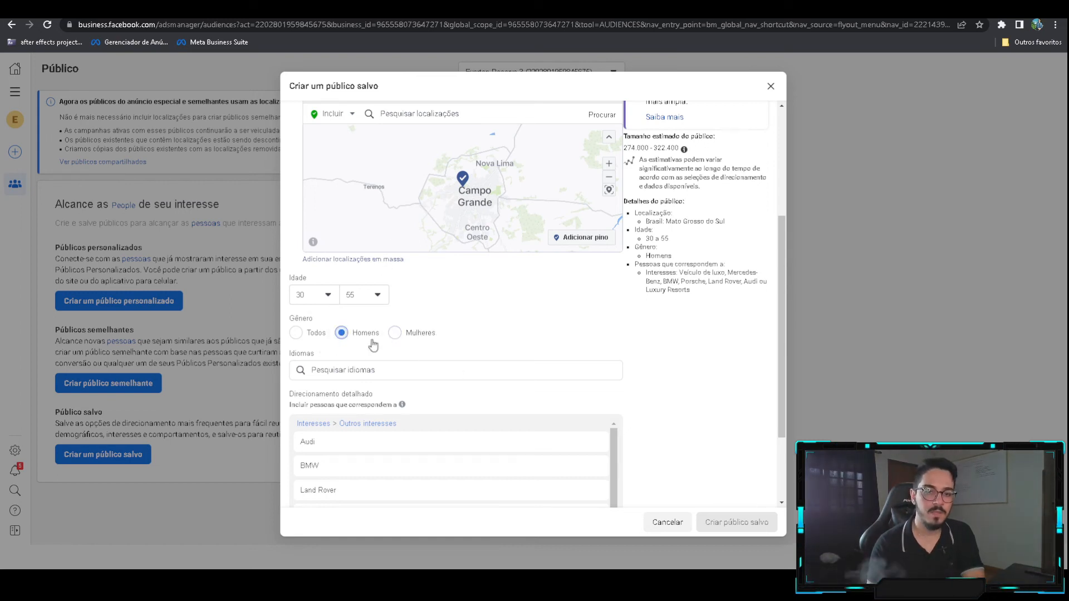
- Set the gender to Mulheres and remove the whole group of car brand and luxury interests from the detailed targeting
{"action": "left_click", "coordinate": [417, 334]}
{"action": "scroll", "coordinate": [525, 353], "scroll_direction": "down", "scroll_amount": 2}
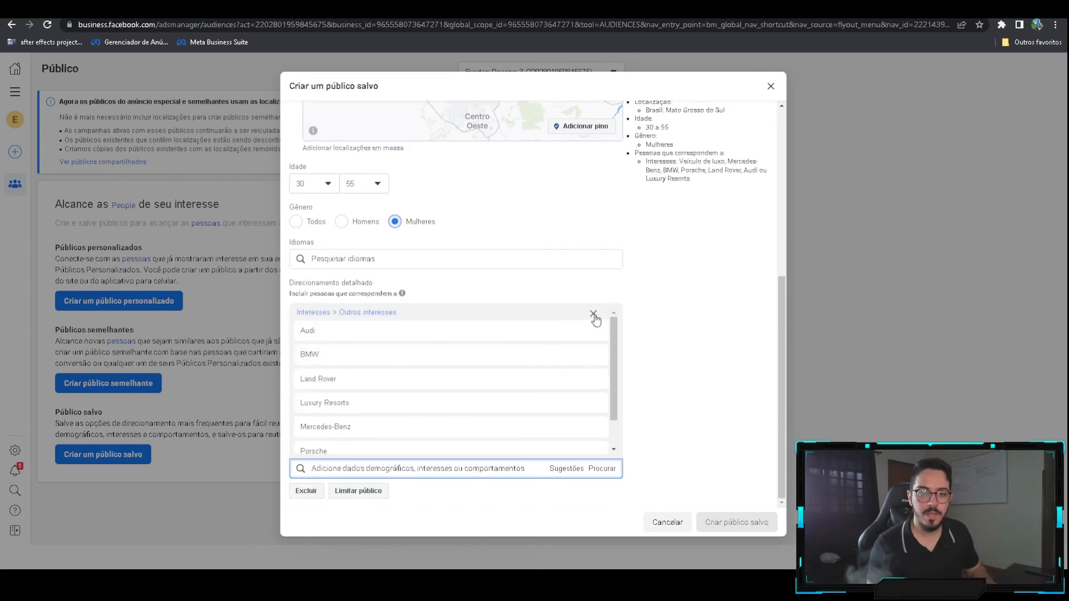
{"action": "left_click", "coordinate": [594, 314]}
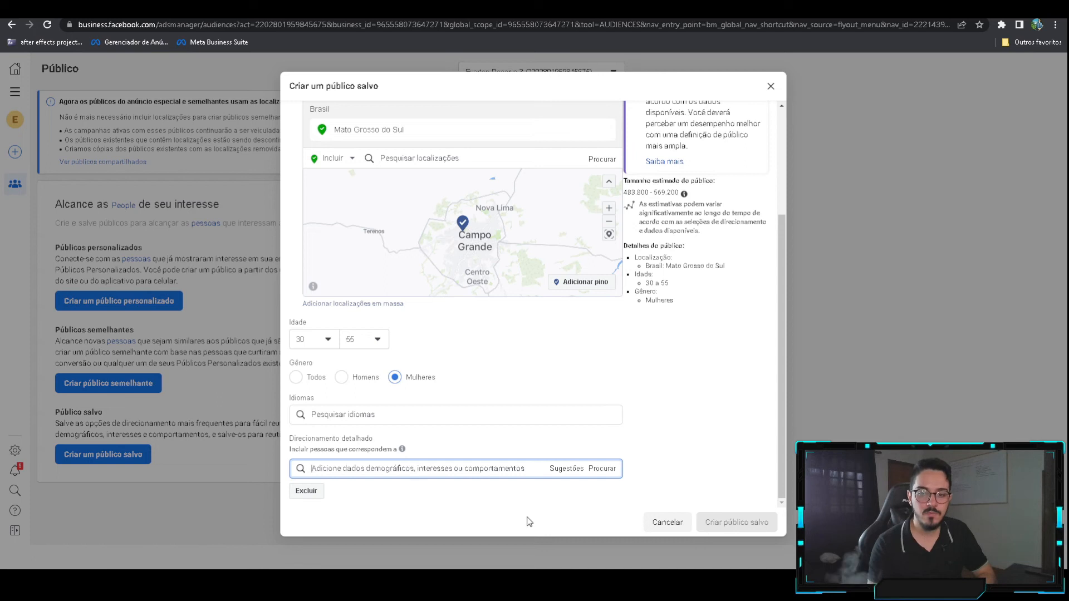
- Search the detailed targeting for "gucci" and add the Gucci entry that is categorised as an interest
{"action": "left_click", "coordinate": [604, 468]}
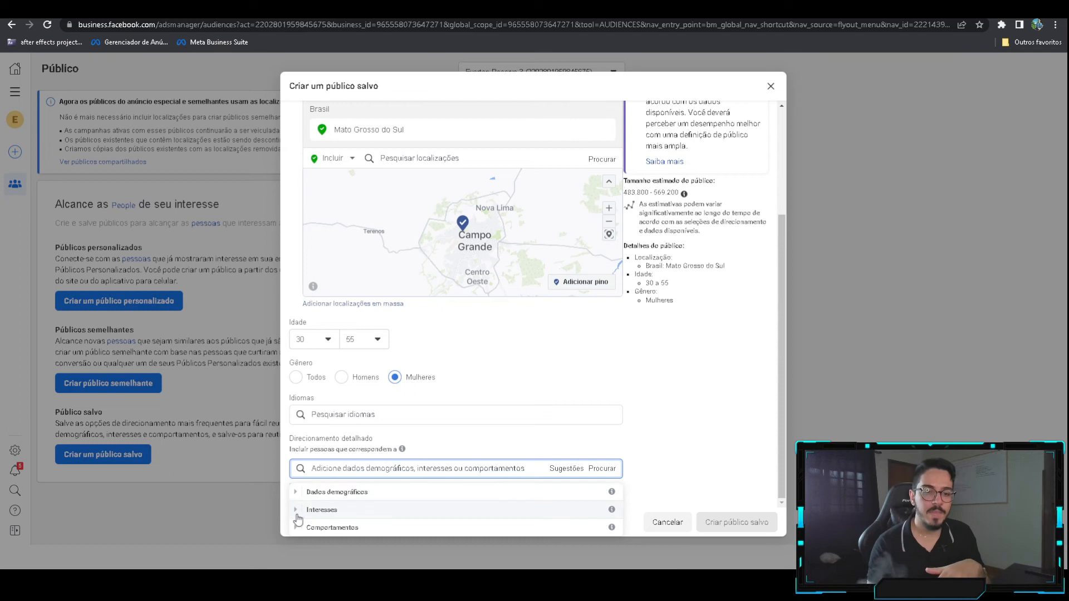
{"action": "left_click", "coordinate": [649, 428]}
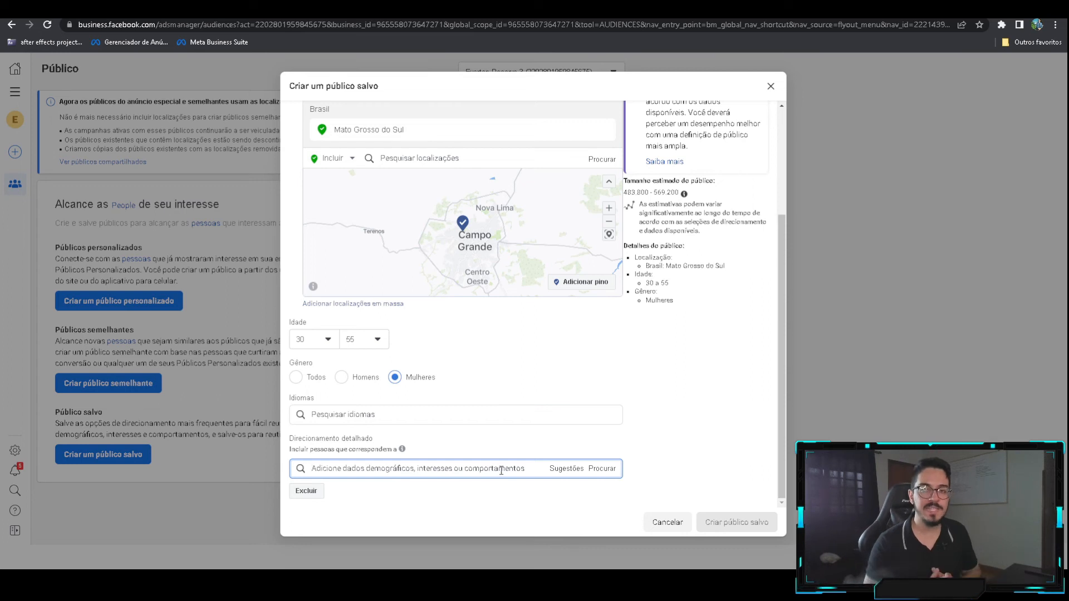
{"action": "type", "text": "gucci"}
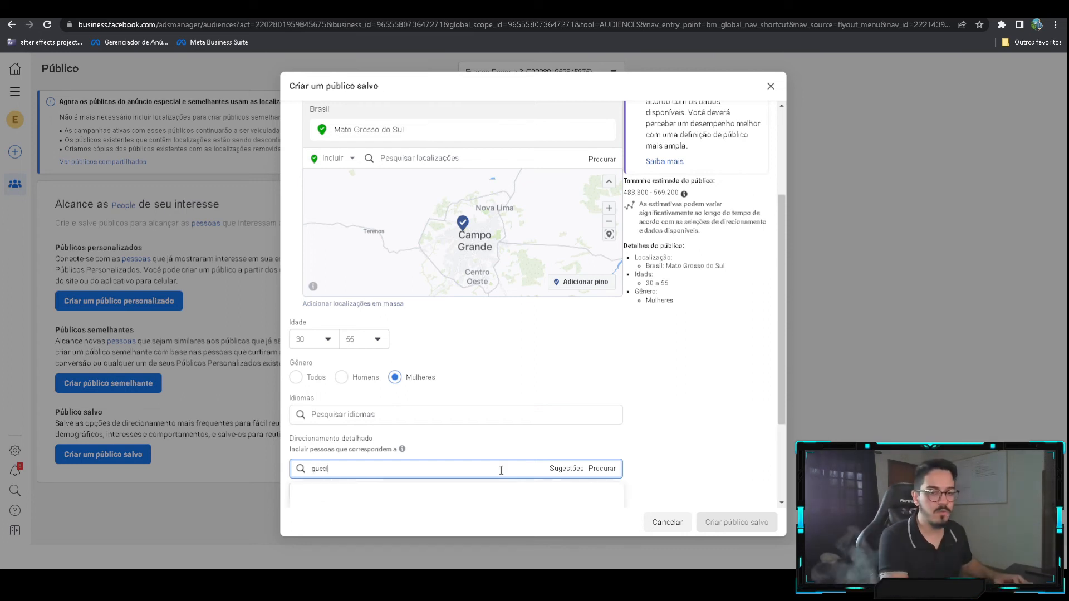
{"action": "scroll", "coordinate": [580, 432], "scroll_direction": "down", "scroll_amount": 2}
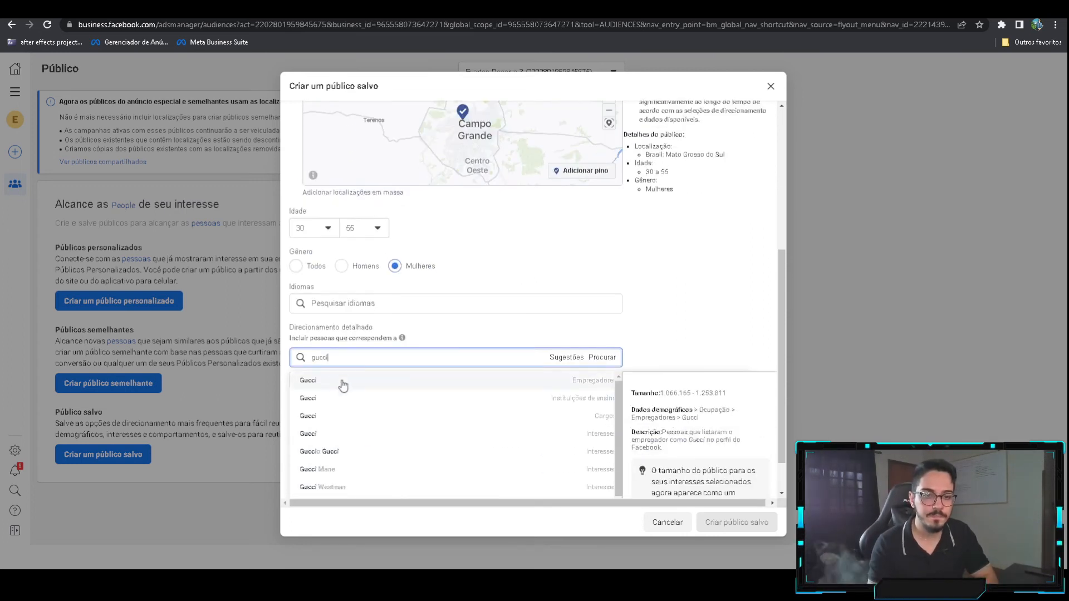
{"action": "scroll", "coordinate": [347, 389], "scroll_direction": "down", "scroll_amount": 1}
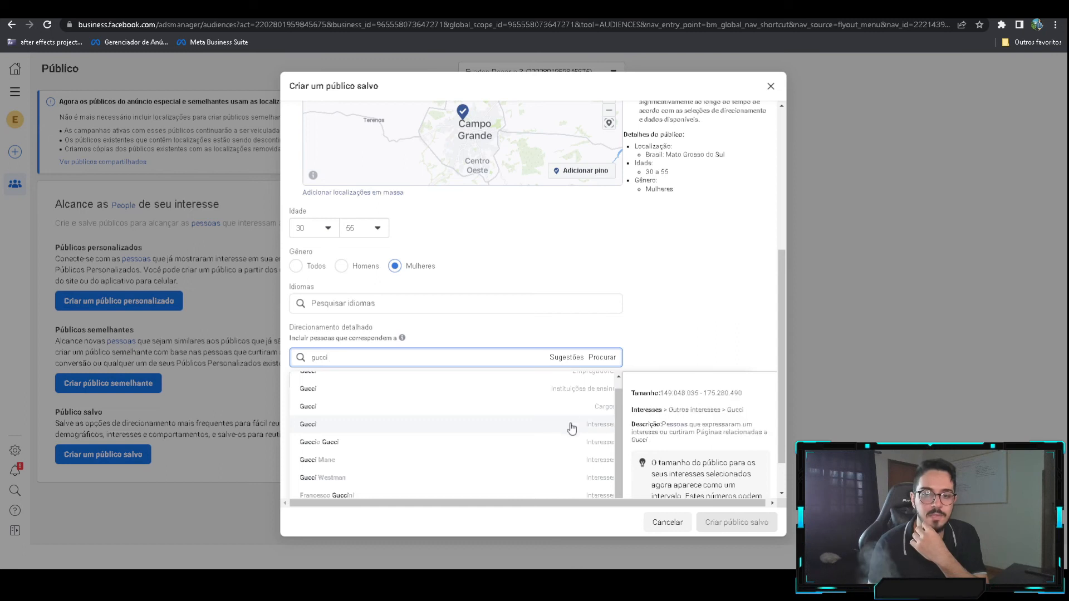
{"action": "scroll", "coordinate": [579, 428], "scroll_direction": "up", "scroll_amount": 1}
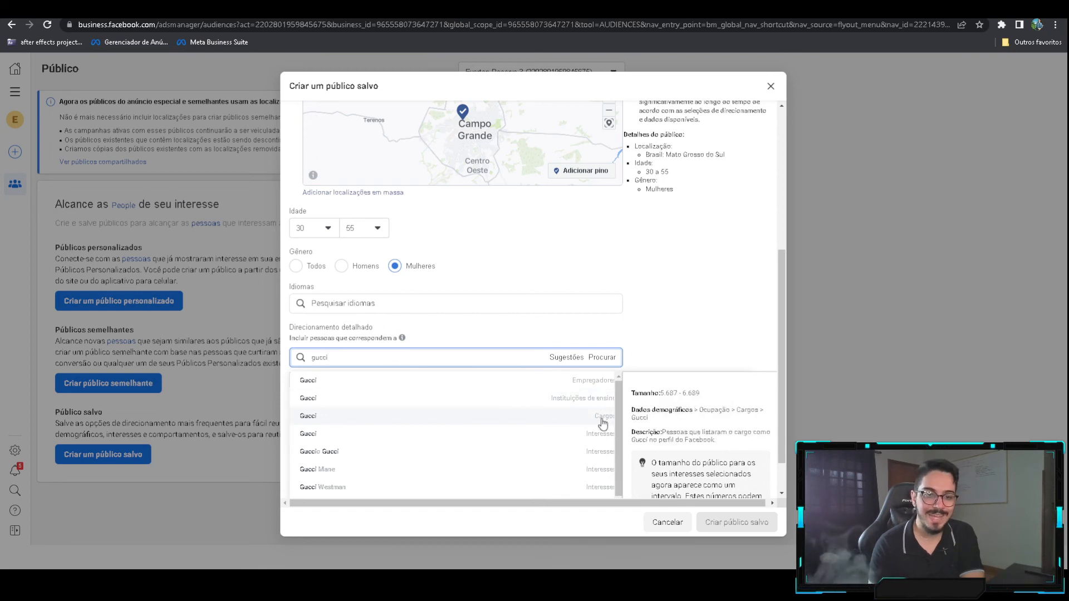
{"action": "left_click", "coordinate": [550, 434]}
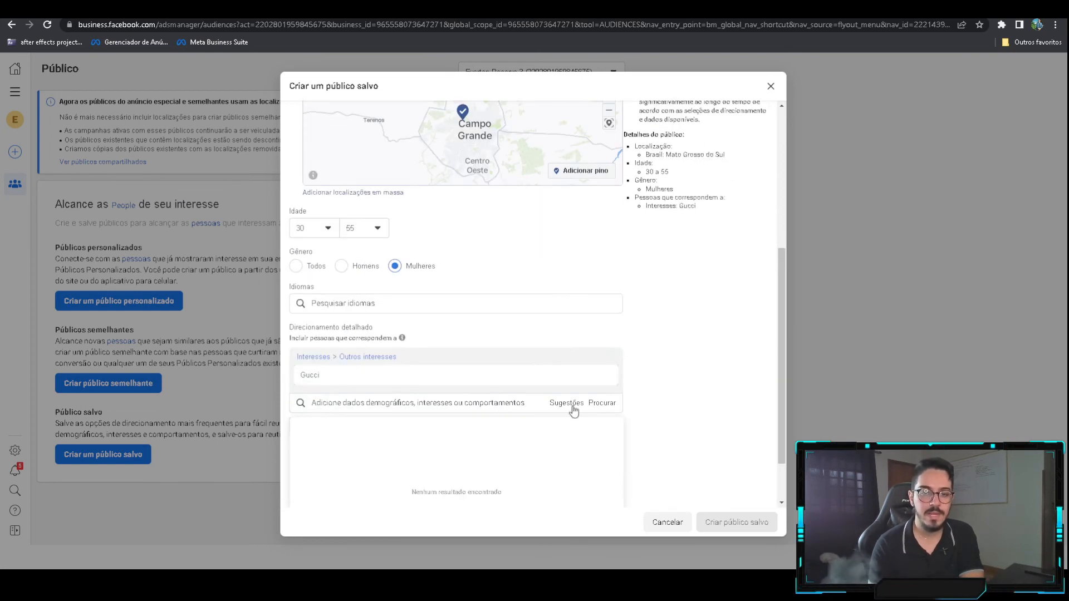
{"action": "left_click", "coordinate": [657, 364]}
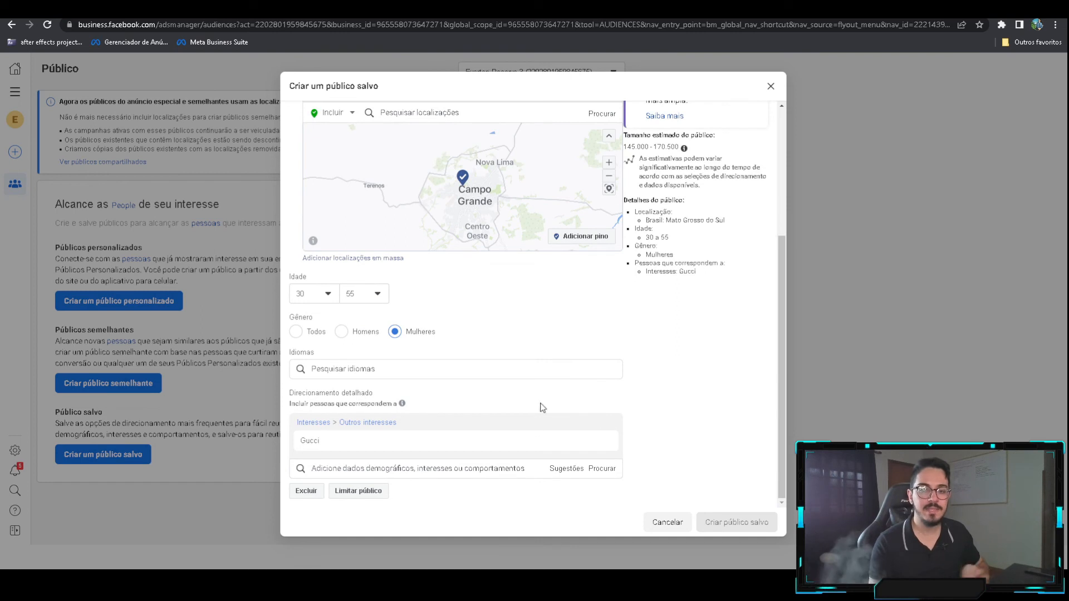
- Add the suggested fashion brands Louis Vuitton, Dolce & Gabbana, Prada, Chanel and Versace to the targeted interests
{"action": "left_click", "coordinate": [568, 470]}
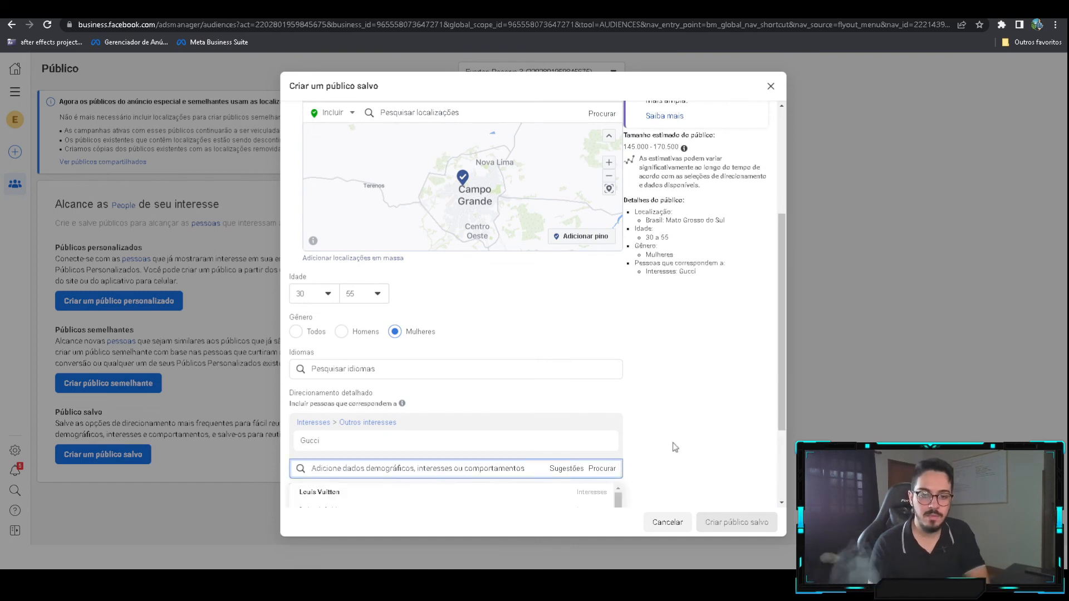
{"action": "scroll", "coordinate": [675, 447], "scroll_direction": "down", "scroll_amount": 3}
{"action": "left_click", "coordinate": [340, 367]}
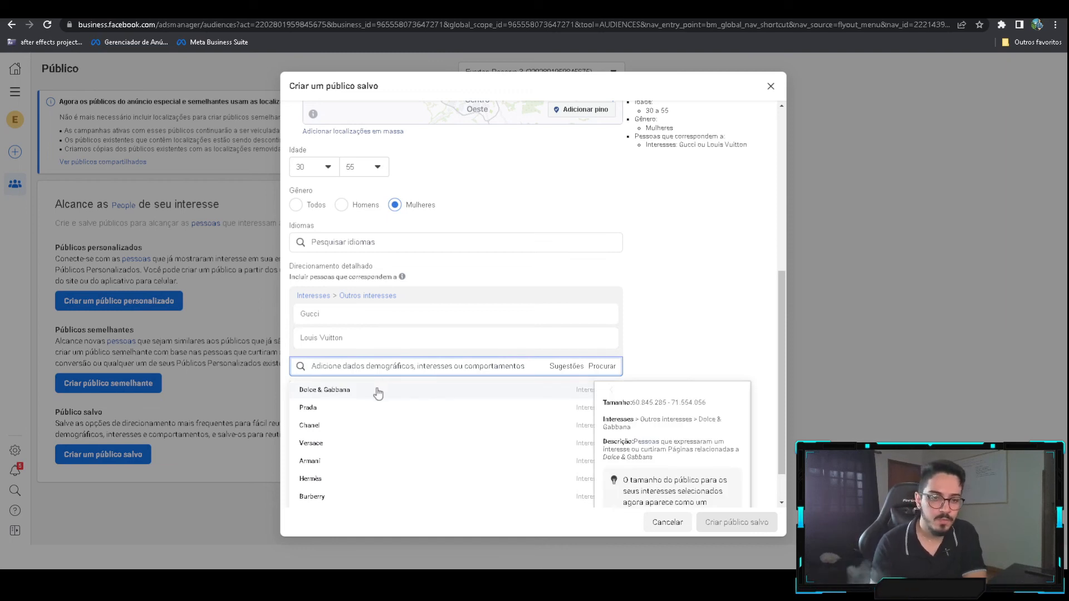
{"action": "left_click", "coordinate": [378, 393]}
{"action": "left_click", "coordinate": [363, 422]}
{"action": "left_click", "coordinate": [346, 441]}
{"action": "left_click", "coordinate": [341, 443]}
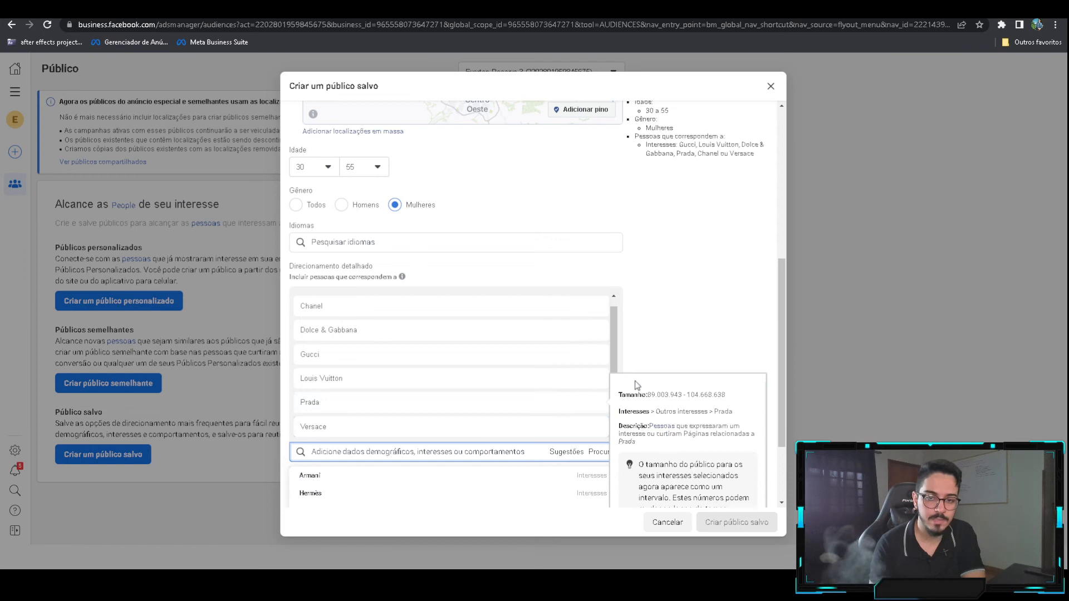
- Look through the further suggested luxury brands and add Tiffany & Co. to the targeted interests
{"action": "scroll", "coordinate": [637, 384], "scroll_direction": "down", "scroll_amount": 2}
{"action": "scroll", "coordinate": [456, 418], "scroll_direction": "down", "scroll_amount": 1}
{"action": "scroll", "coordinate": [451, 432], "scroll_direction": "up", "scroll_amount": 1}
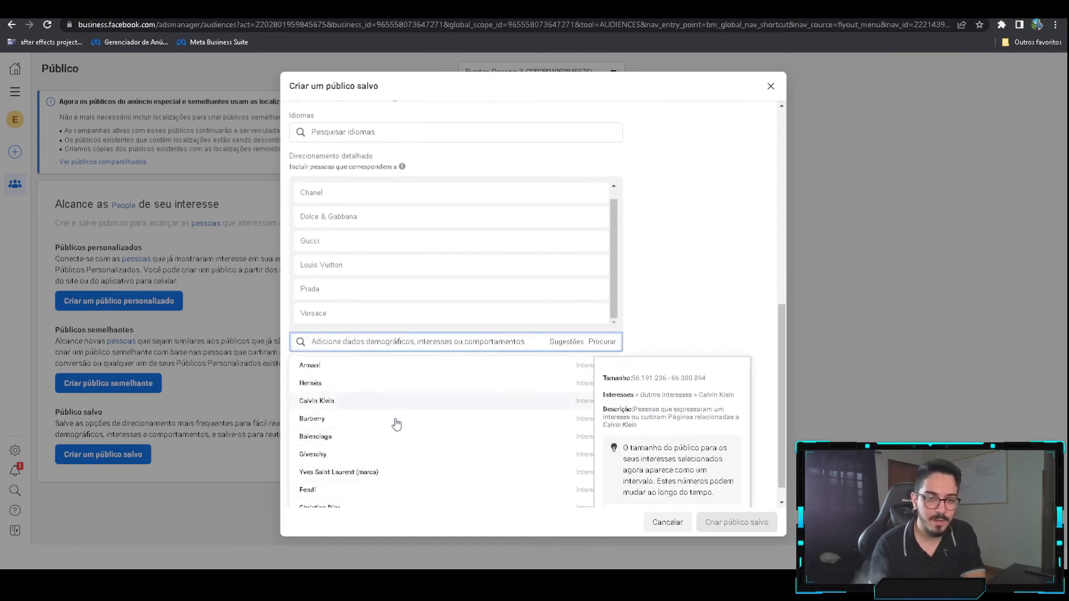
{"action": "scroll", "coordinate": [423, 436], "scroll_direction": "down", "scroll_amount": 1}
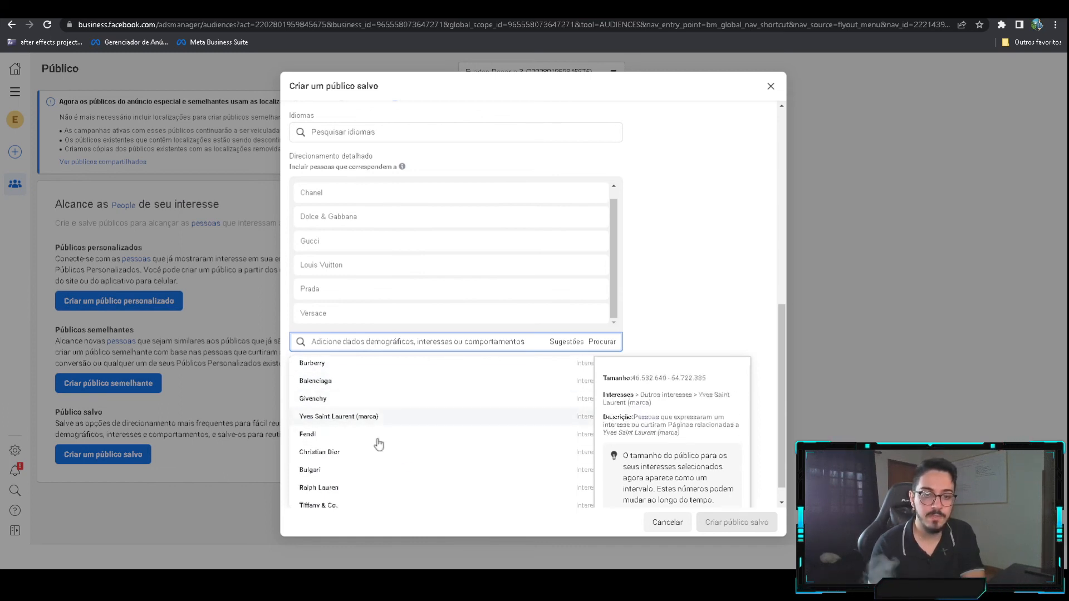
{"action": "scroll", "coordinate": [378, 444], "scroll_direction": "down", "scroll_amount": 1}
{"action": "left_click", "coordinate": [339, 456]}
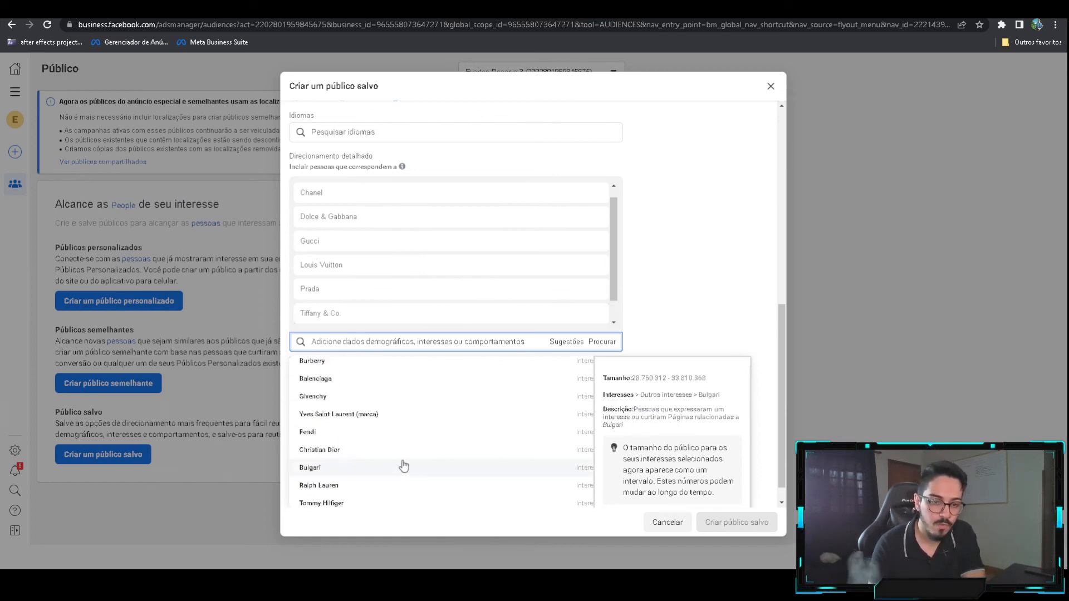
- Add the suggested interests Bens de luxo and Alta costura to the detailed targeting
{"action": "scroll", "coordinate": [374, 465], "scroll_direction": "down", "scroll_amount": 1}
{"action": "scroll", "coordinate": [374, 465], "scroll_direction": "down", "scroll_amount": 5}
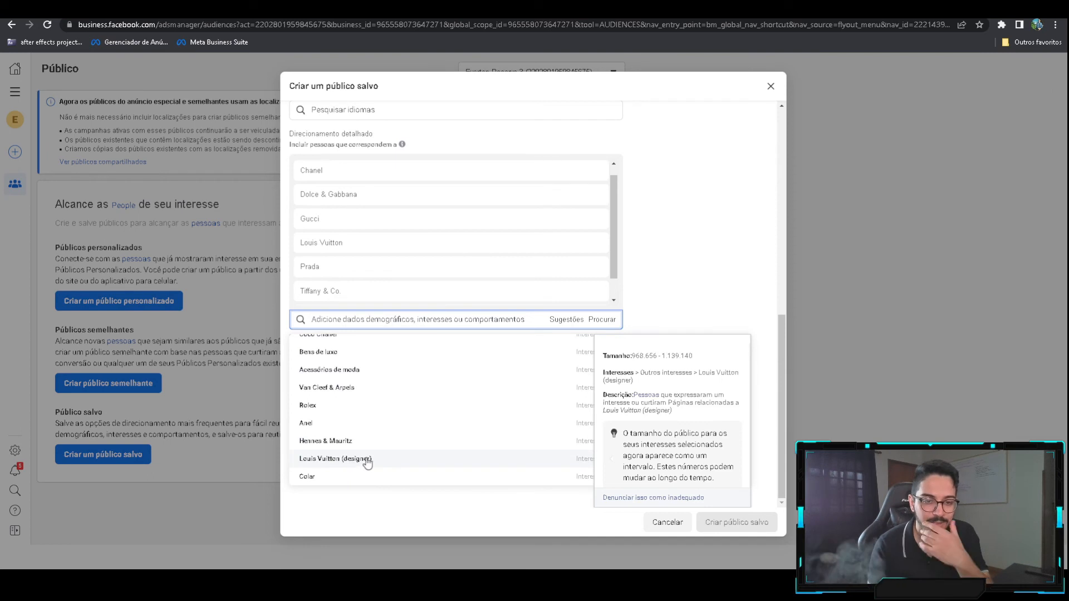
{"action": "scroll", "coordinate": [341, 457], "scroll_direction": "up", "scroll_amount": 1}
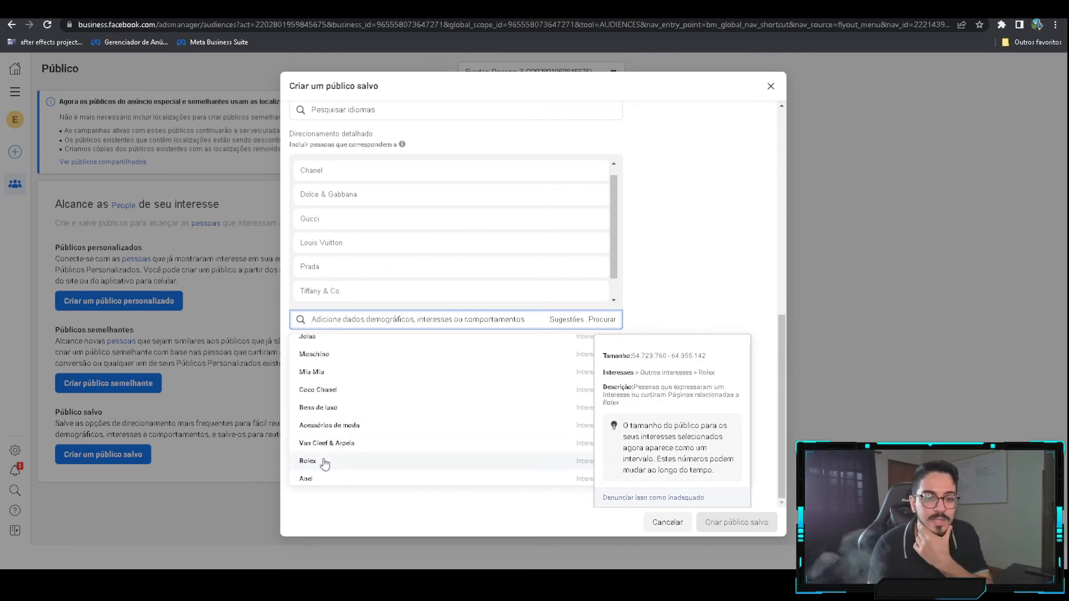
{"action": "left_click", "coordinate": [352, 416]}
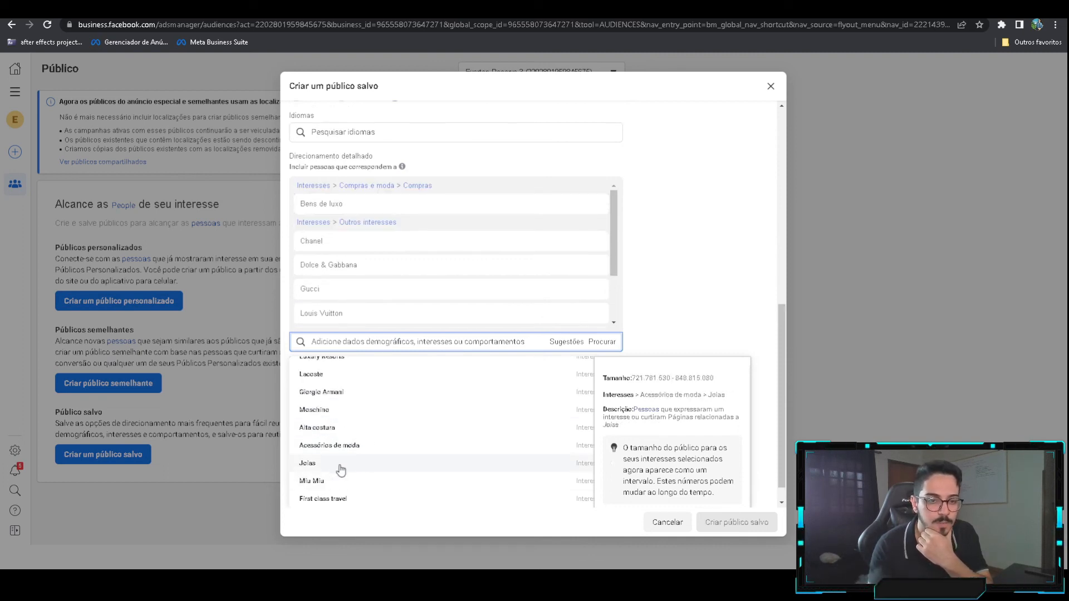
{"action": "left_click", "coordinate": [348, 434]}
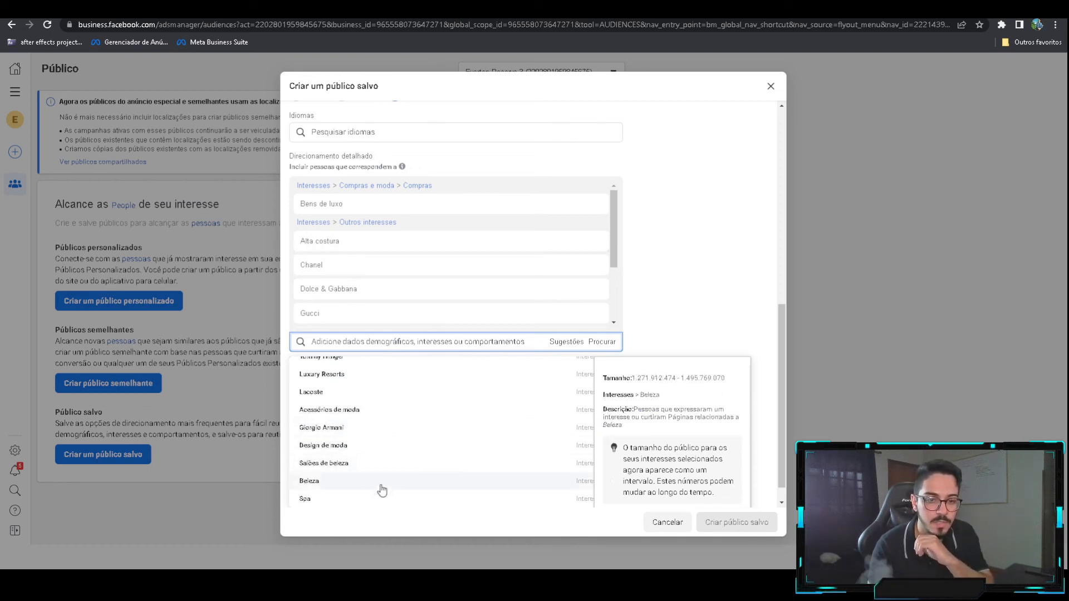
{"action": "scroll", "coordinate": [362, 451], "scroll_direction": "up", "scroll_amount": 1}
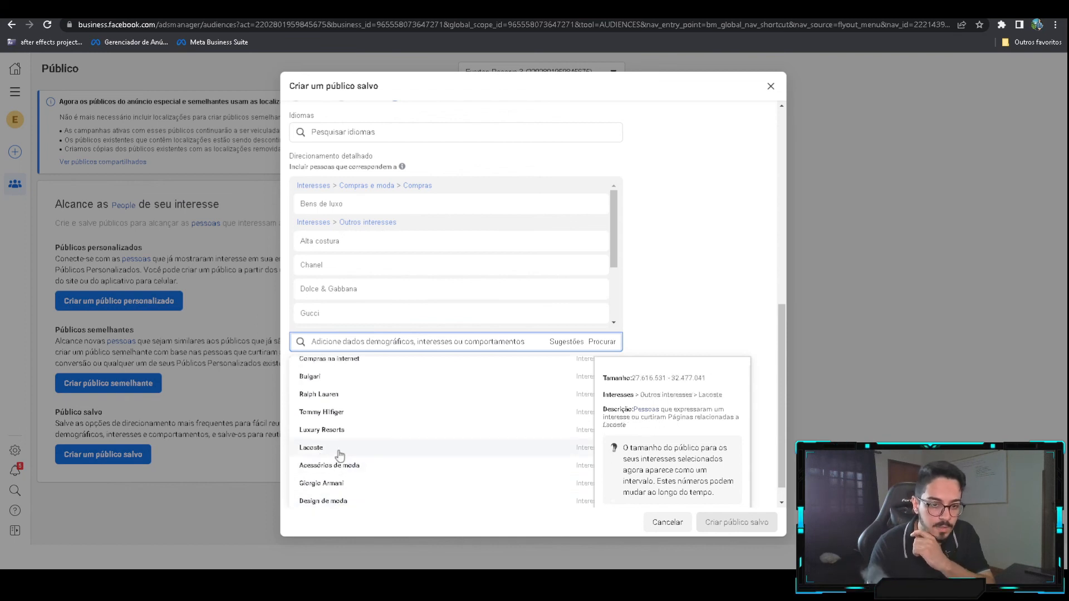
- Look back through the suggested targeting options for more luxury brands and behaviours that suit the audience
{"action": "scroll", "coordinate": [340, 456], "scroll_direction": "up", "scroll_amount": 1}
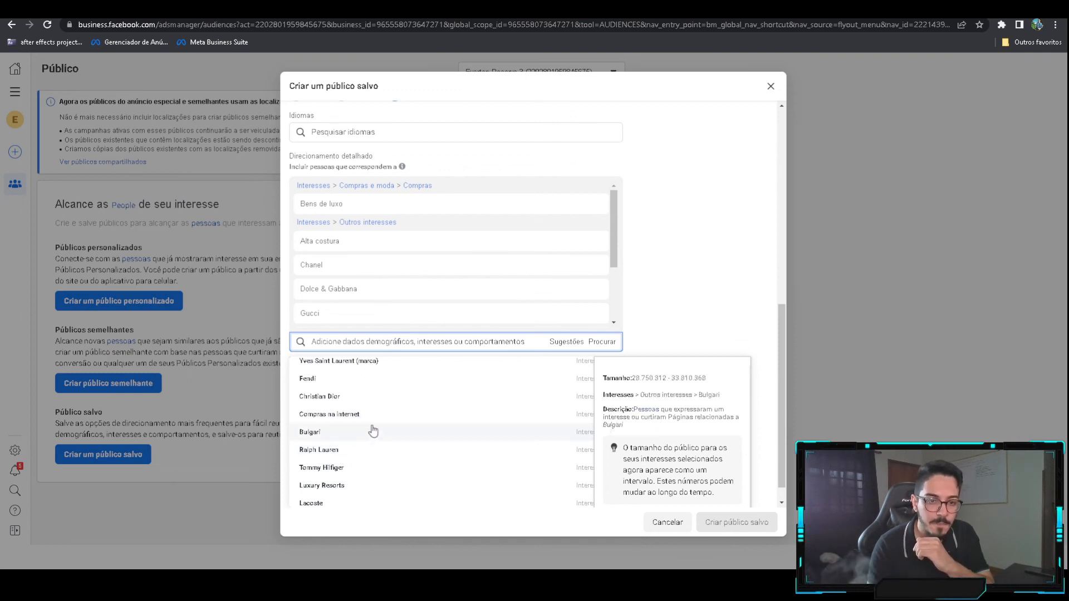
{"action": "scroll", "coordinate": [370, 432], "scroll_direction": "up", "scroll_amount": 1}
{"action": "scroll", "coordinate": [373, 477], "scroll_direction": "up", "scroll_amount": 1}
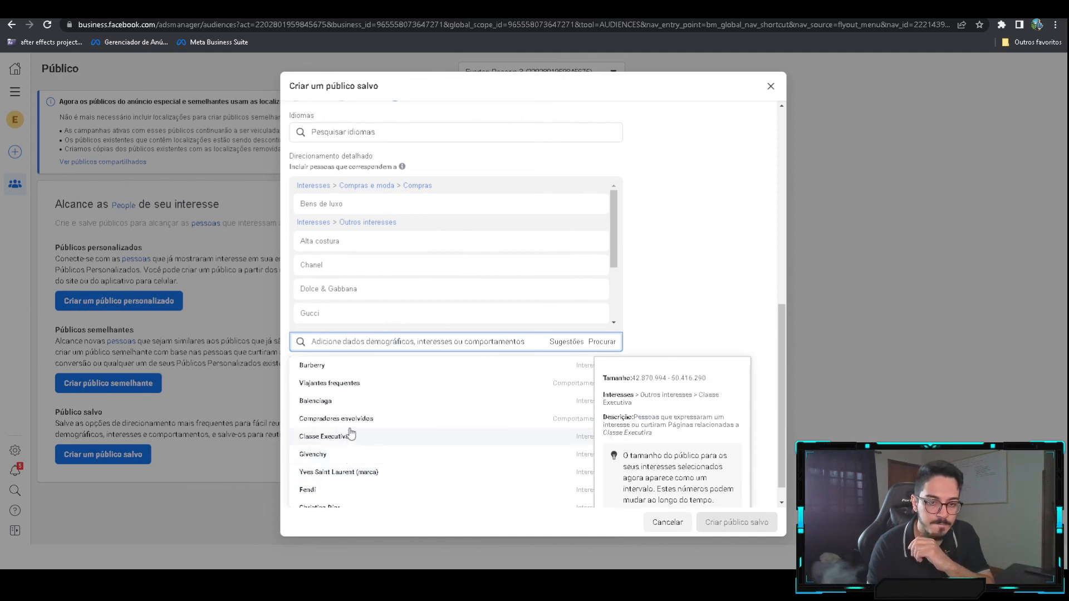
{"action": "scroll", "coordinate": [353, 437], "scroll_direction": "up", "scroll_amount": 1}
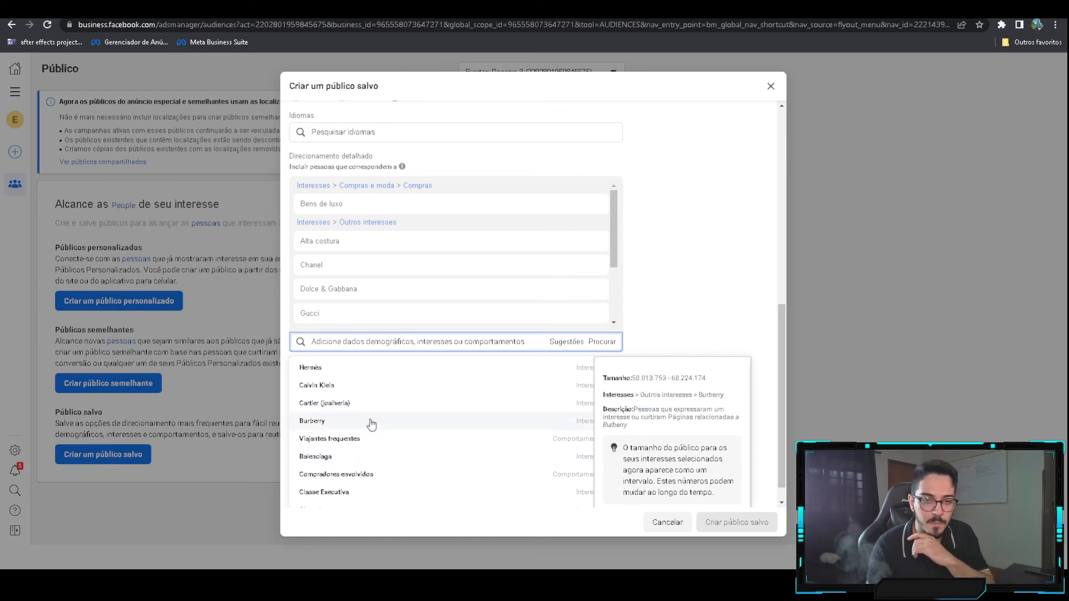
{"action": "scroll", "coordinate": [561, 322], "scroll_direction": "up", "scroll_amount": 1}
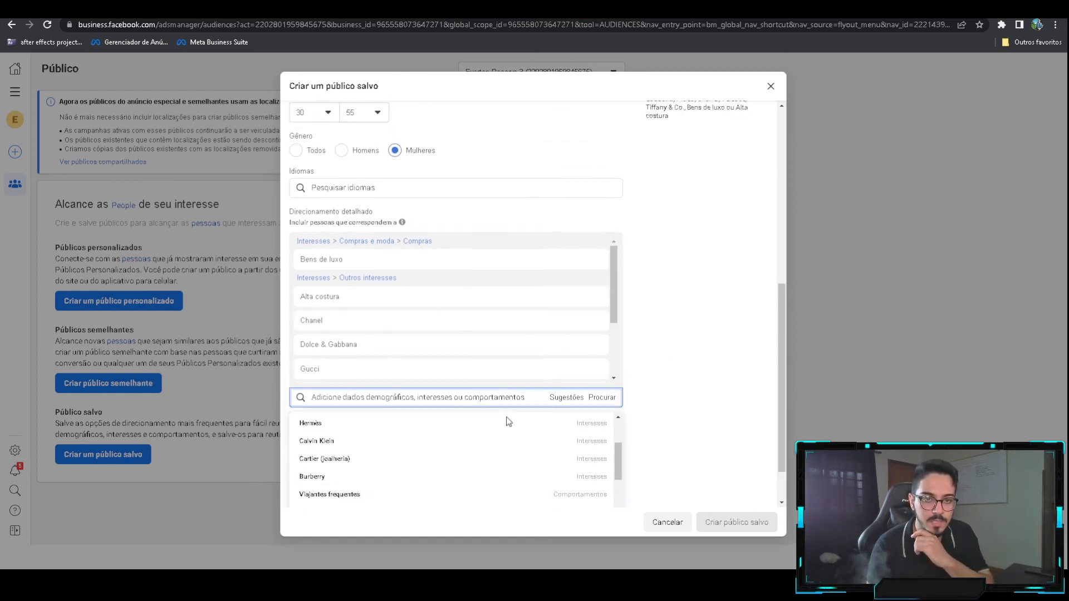
{"action": "scroll", "coordinate": [677, 313], "scroll_direction": "down", "scroll_amount": 1}
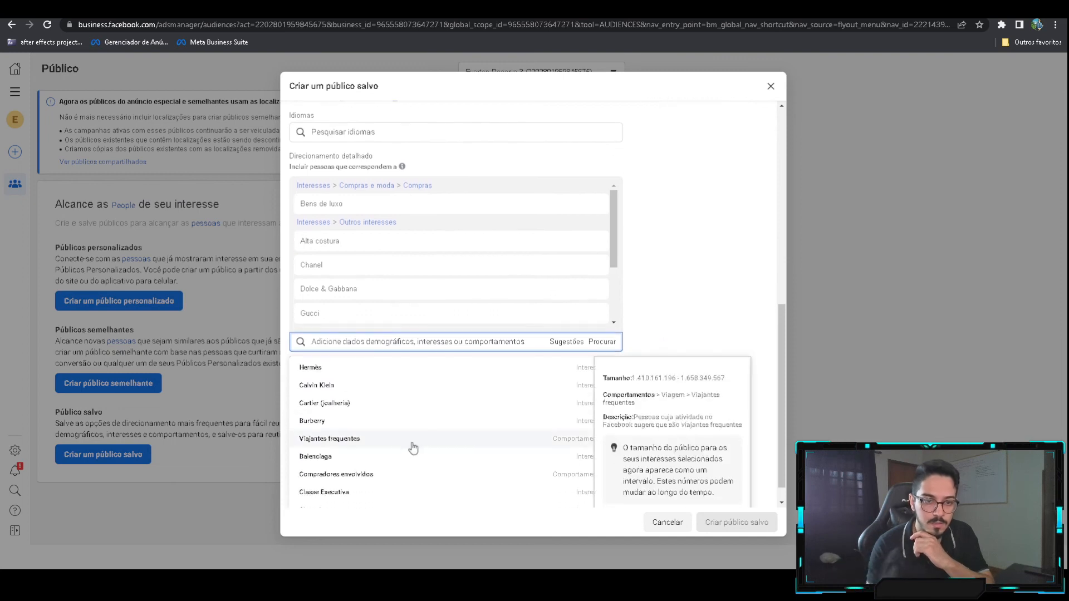
{"action": "scroll", "coordinate": [345, 434], "scroll_direction": "up", "scroll_amount": 1}
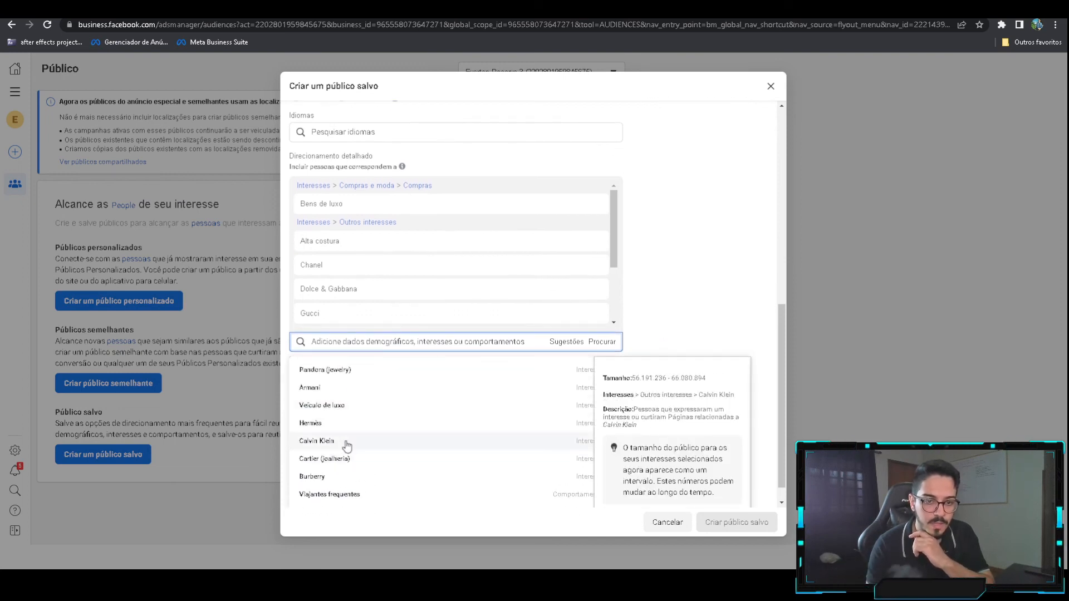
{"action": "scroll", "coordinate": [349, 449], "scroll_direction": "up", "scroll_amount": 1}
{"action": "scroll", "coordinate": [359, 454], "scroll_direction": "up", "scroll_amount": 1}
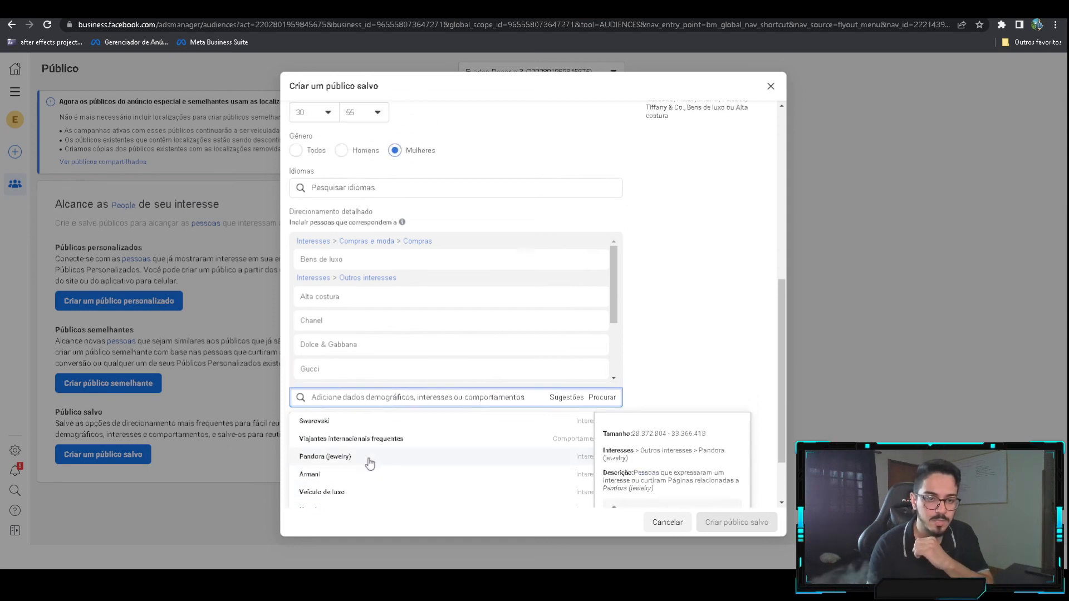
- Add the suggested jewellery brands Swarovski and Pandora (jewelry) to the targeted interests
{"action": "scroll", "coordinate": [646, 367], "scroll_direction": "down", "scroll_amount": 1}
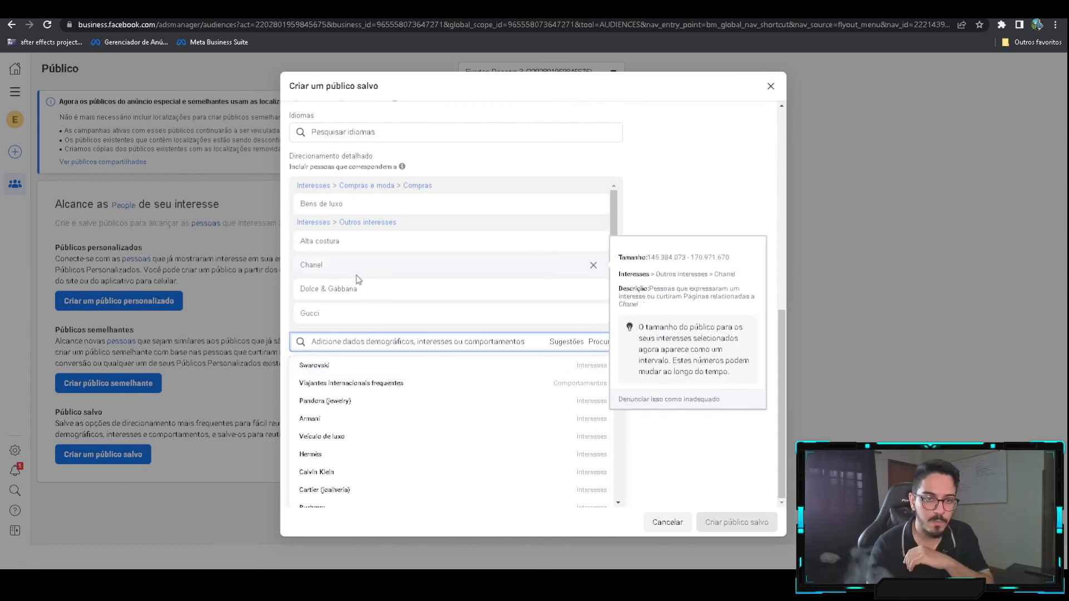
{"action": "scroll", "coordinate": [431, 267], "scroll_direction": "down", "scroll_amount": 2}
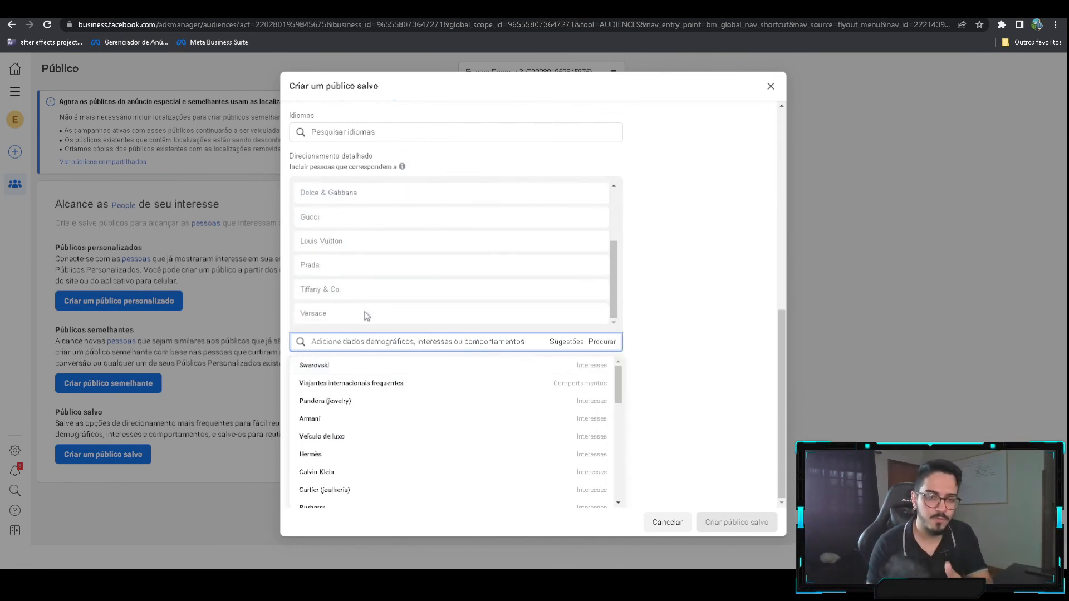
{"action": "left_click", "coordinate": [327, 368]}
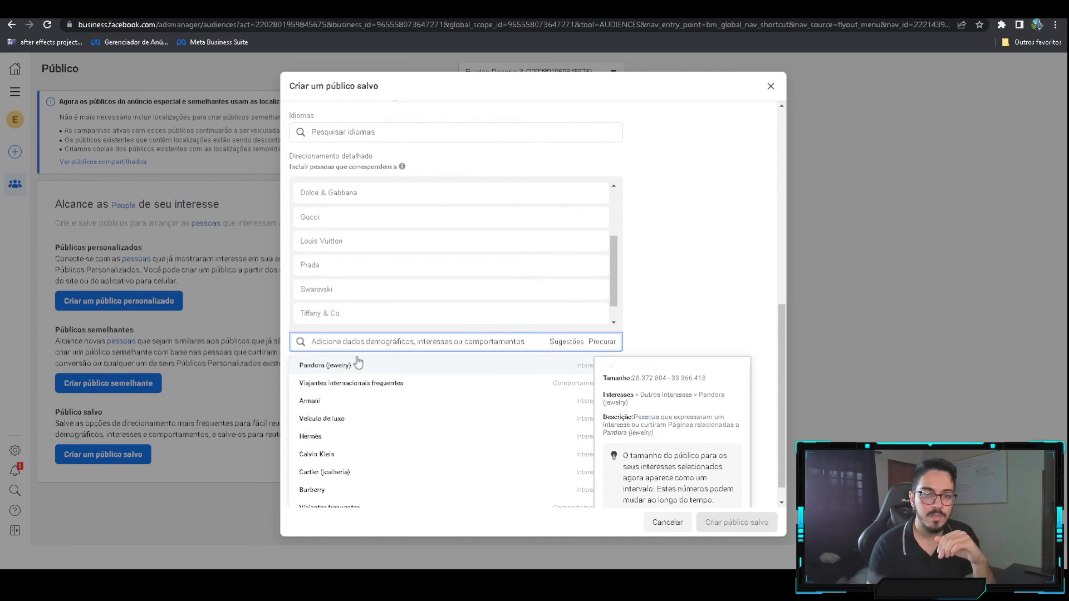
{"action": "left_click", "coordinate": [342, 372]}
{"action": "scroll", "coordinate": [485, 311], "scroll_direction": "up", "scroll_amount": 1}
{"action": "scroll", "coordinate": [455, 310], "scroll_direction": "down", "scroll_amount": 3}
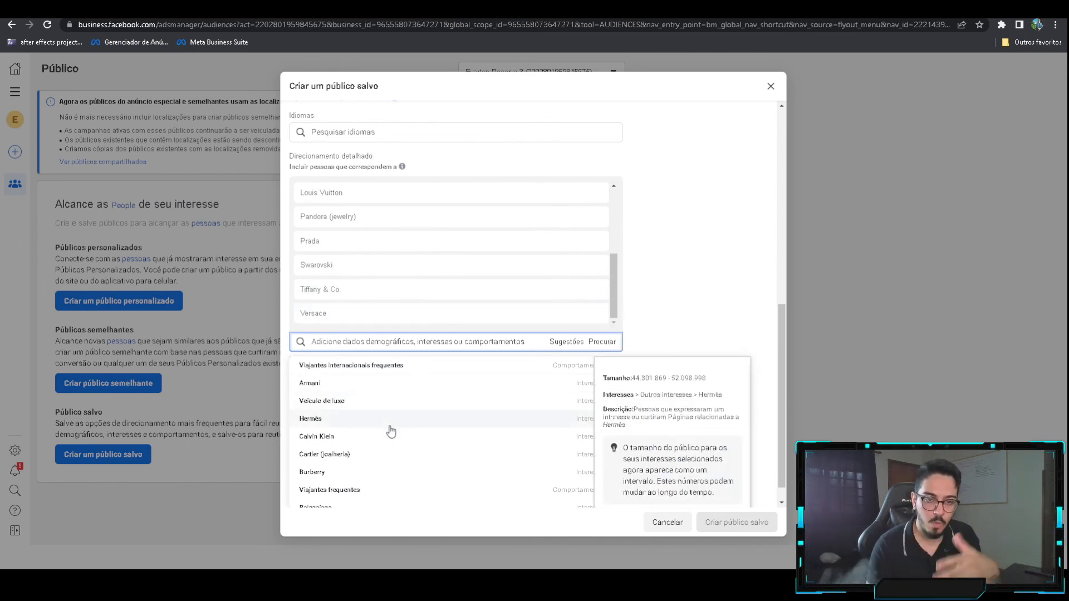
- Find Christian Dior among the remaining suggestions and add it to the targeted interests
{"action": "scroll", "coordinate": [440, 446], "scroll_direction": "down", "scroll_amount": 1}
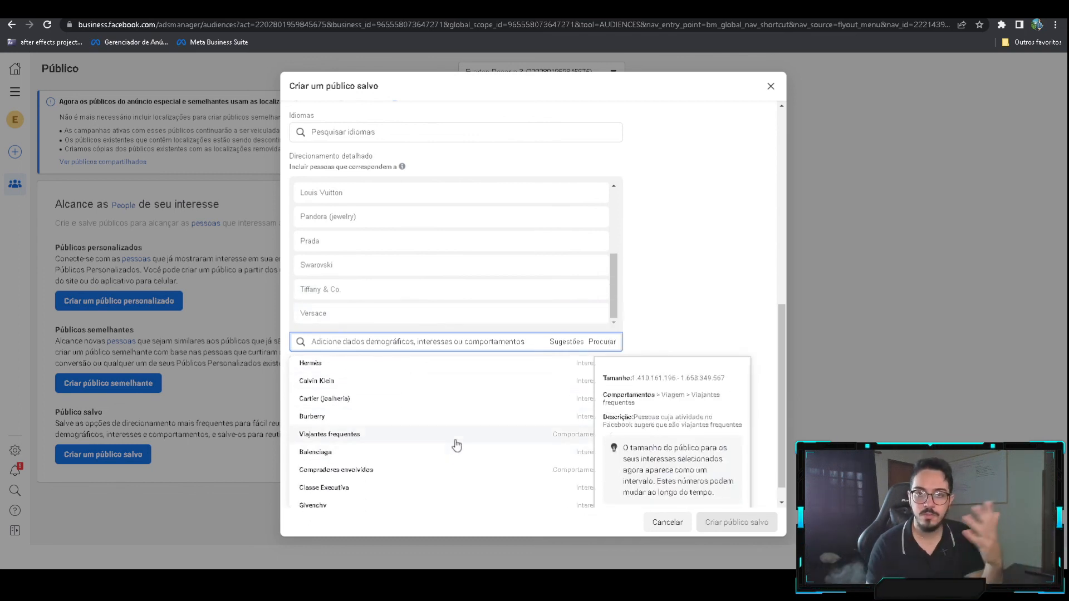
{"action": "scroll", "coordinate": [456, 445], "scroll_direction": "down", "scroll_amount": 3}
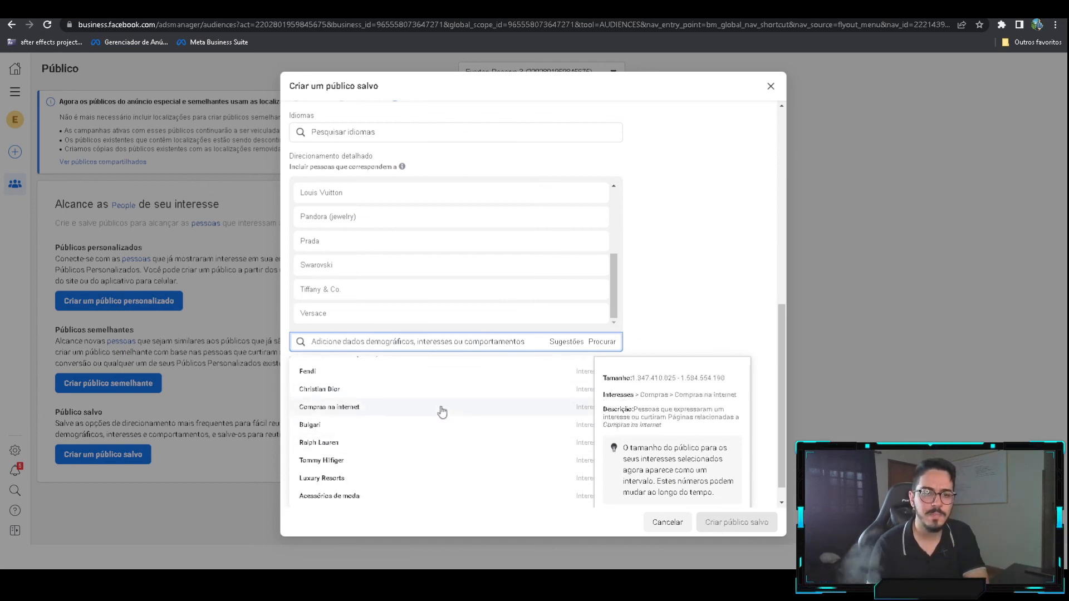
{"action": "scroll", "coordinate": [359, 424], "scroll_direction": "down", "scroll_amount": 1}
{"action": "scroll", "coordinate": [364, 421], "scroll_direction": "up", "scroll_amount": 1}
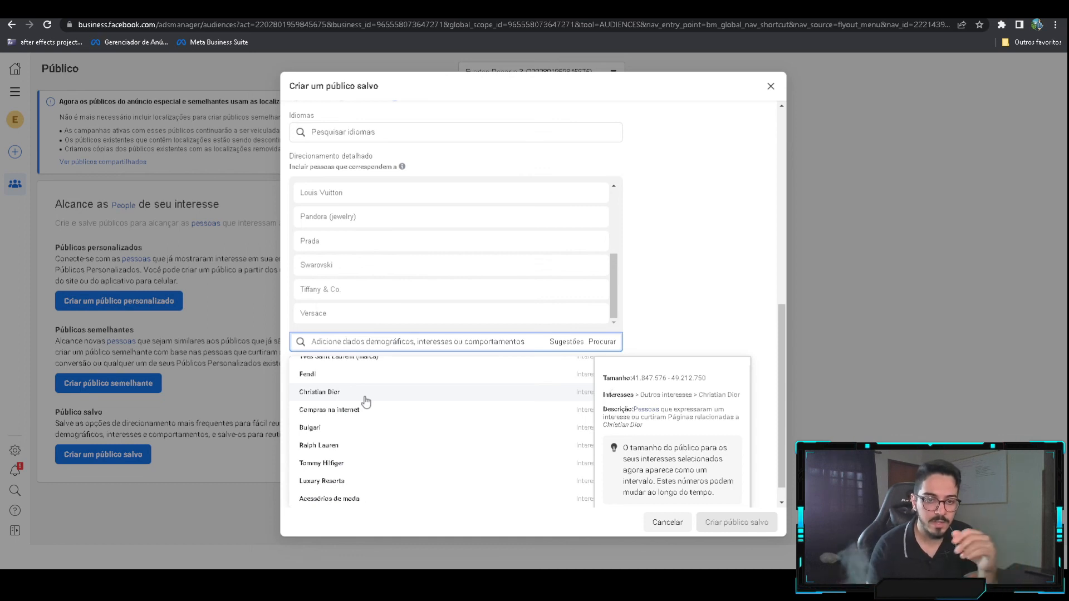
{"action": "scroll", "coordinate": [368, 440], "scroll_direction": "down", "scroll_amount": 2}
{"action": "scroll", "coordinate": [358, 449], "scroll_direction": "up", "scroll_amount": 1}
{"action": "scroll", "coordinate": [352, 428], "scroll_direction": "up", "scroll_amount": 1}
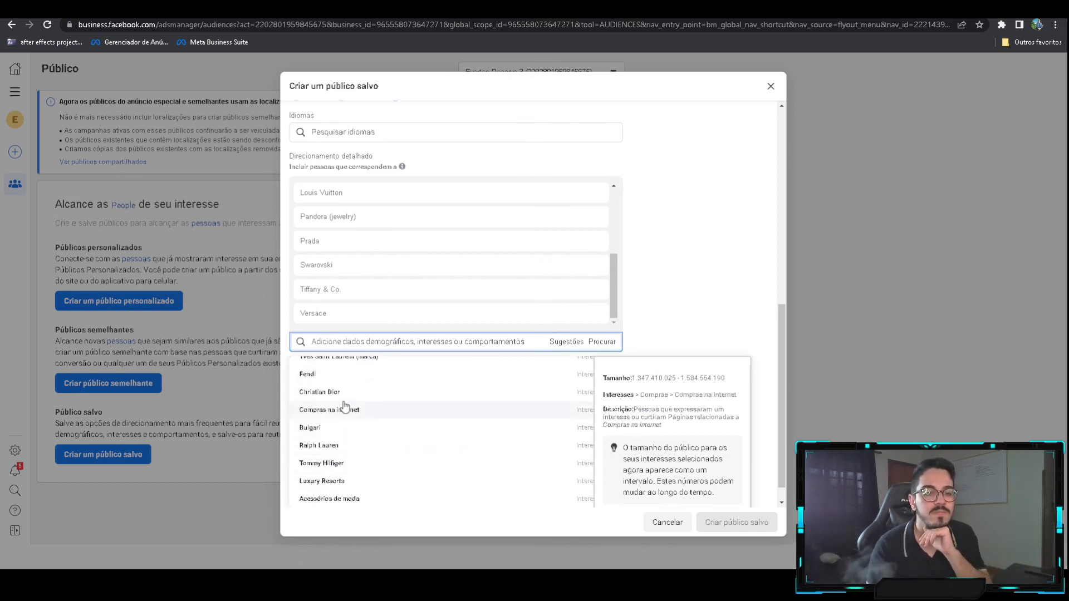
{"action": "scroll", "coordinate": [372, 448], "scroll_direction": "down", "scroll_amount": 3}
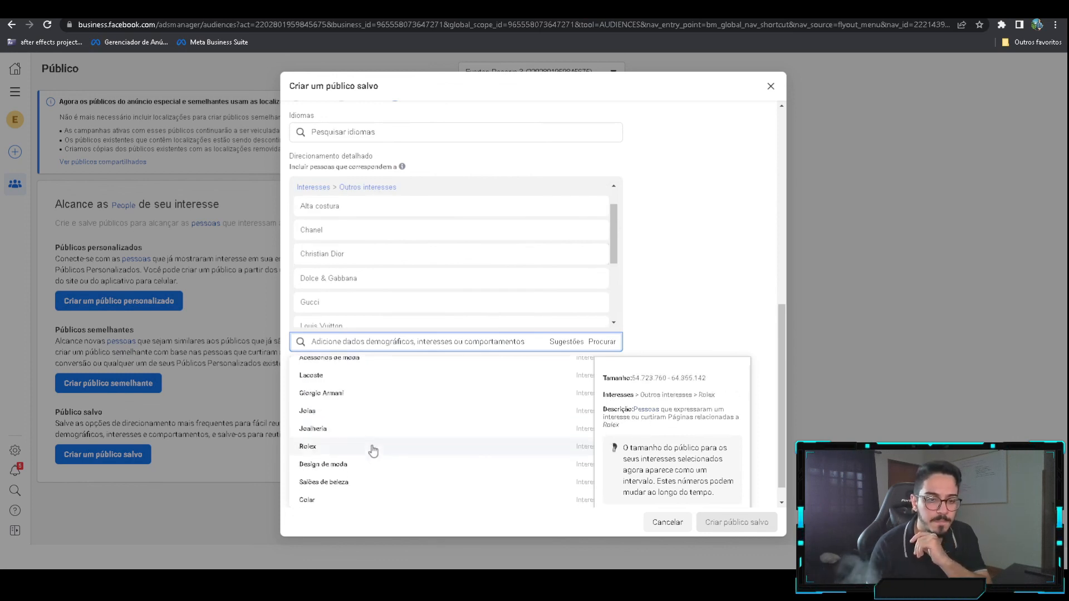
- Reopen the targeting suggestions and add the interest Joalheria to the detailed targeting
{"action": "scroll", "coordinate": [396, 462], "scroll_direction": "up", "scroll_amount": 4}
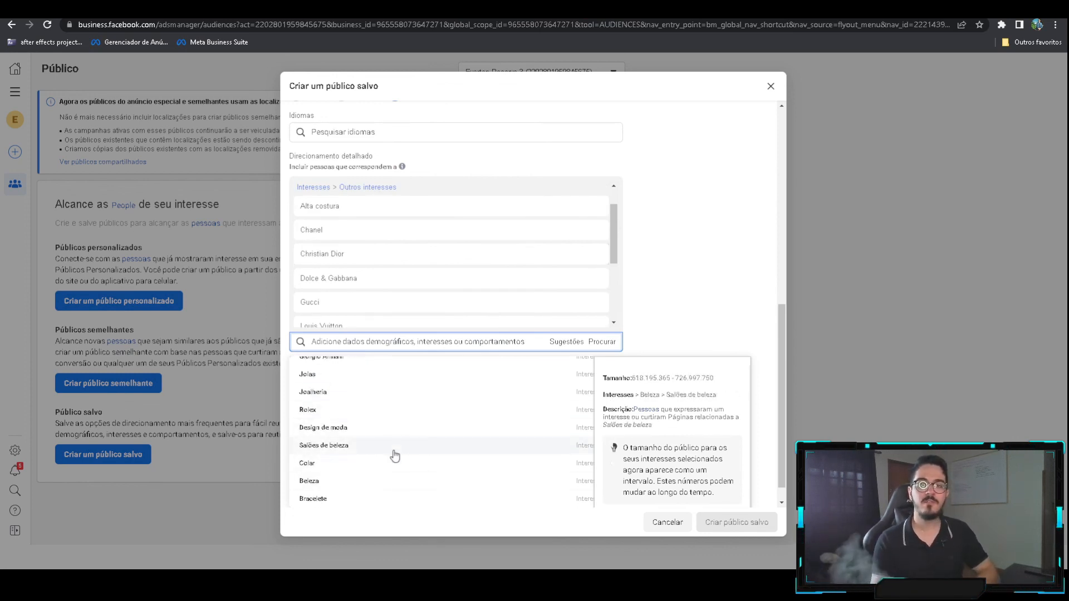
{"action": "scroll", "coordinate": [400, 460], "scroll_direction": "up", "scroll_amount": 10}
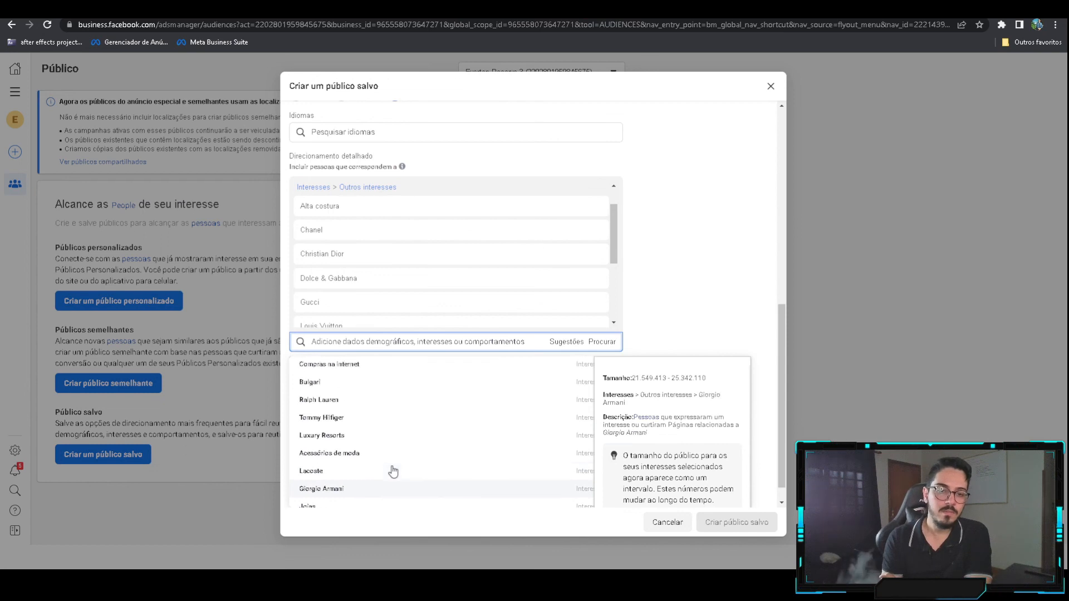
{"action": "left_click", "coordinate": [639, 336]}
{"action": "scroll", "coordinate": [640, 389], "scroll_direction": "down", "scroll_amount": 2}
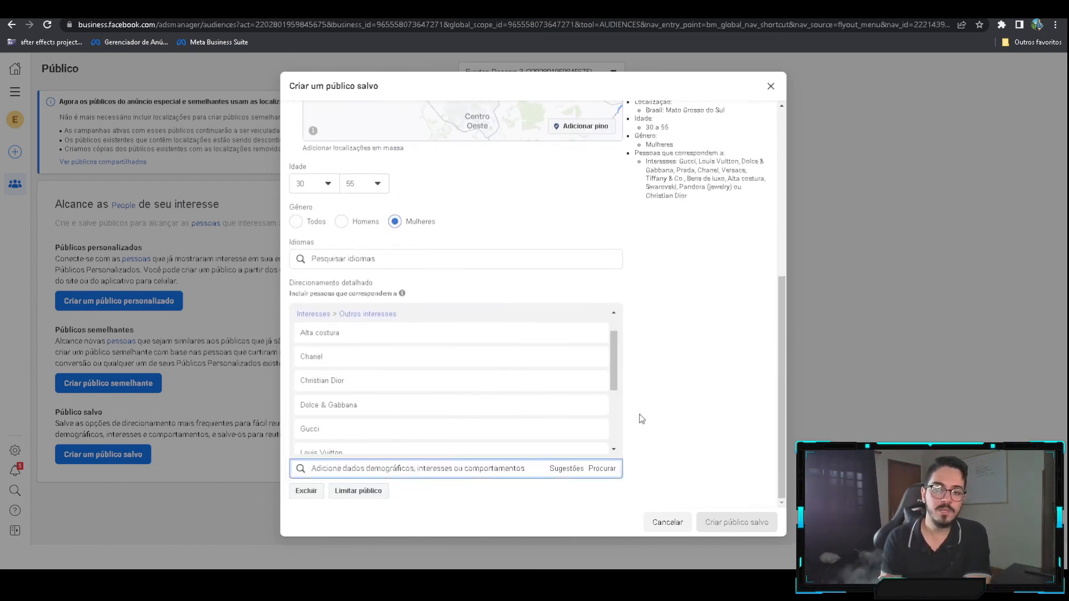
{"action": "left_click", "coordinate": [567, 469]}
{"action": "left_click", "coordinate": [443, 449]}
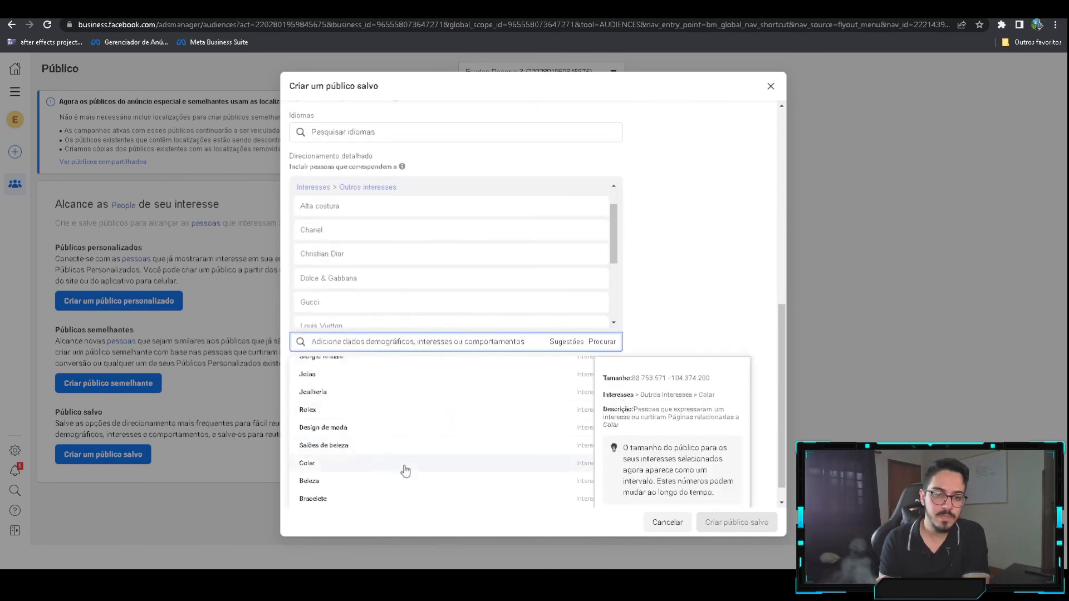
{"action": "left_click", "coordinate": [327, 378]}
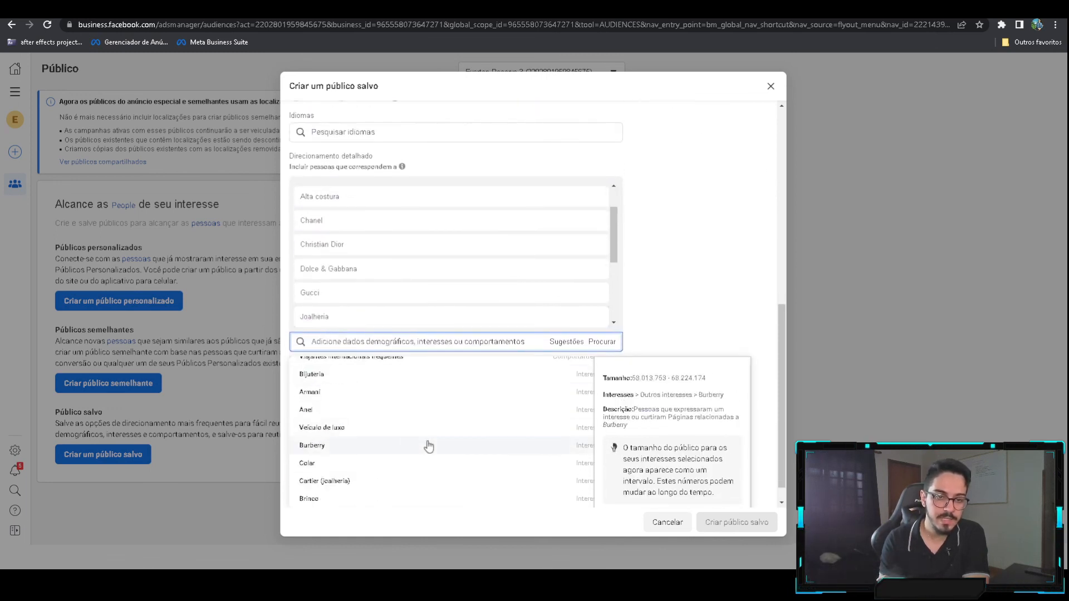
- Look through the refreshed jewellery and fashion suggestions for further interests, and close the suggestion list
{"action": "scroll", "coordinate": [415, 463], "scroll_direction": "up", "scroll_amount": 5}
{"action": "scroll", "coordinate": [632, 396], "scroll_direction": "down", "scroll_amount": 1}
{"action": "scroll", "coordinate": [632, 397], "scroll_direction": "down", "scroll_amount": 1}
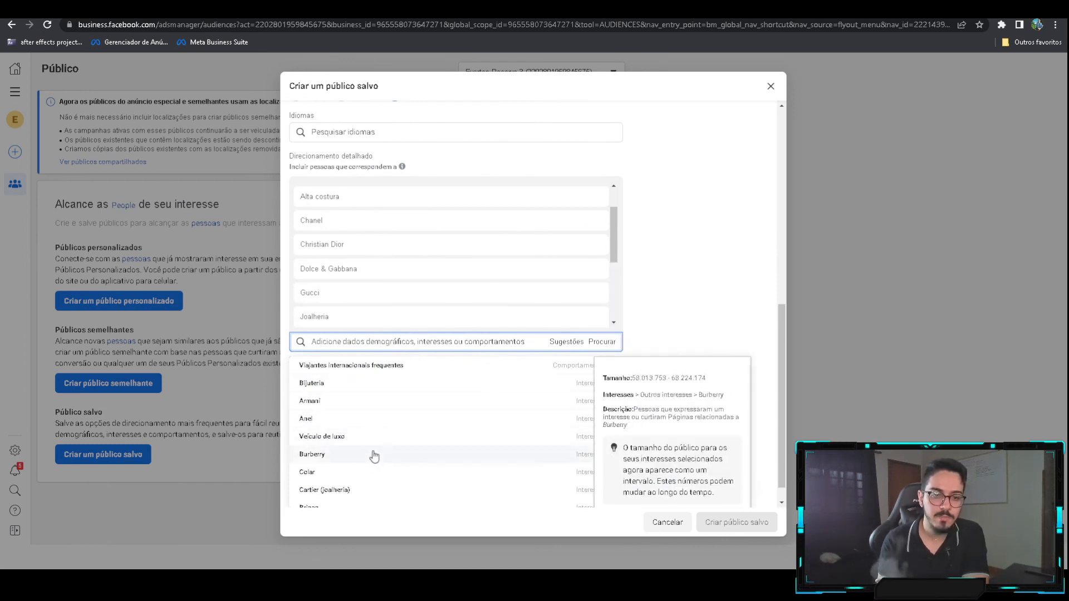
{"action": "scroll", "coordinate": [370, 443], "scroll_direction": "down", "scroll_amount": 1}
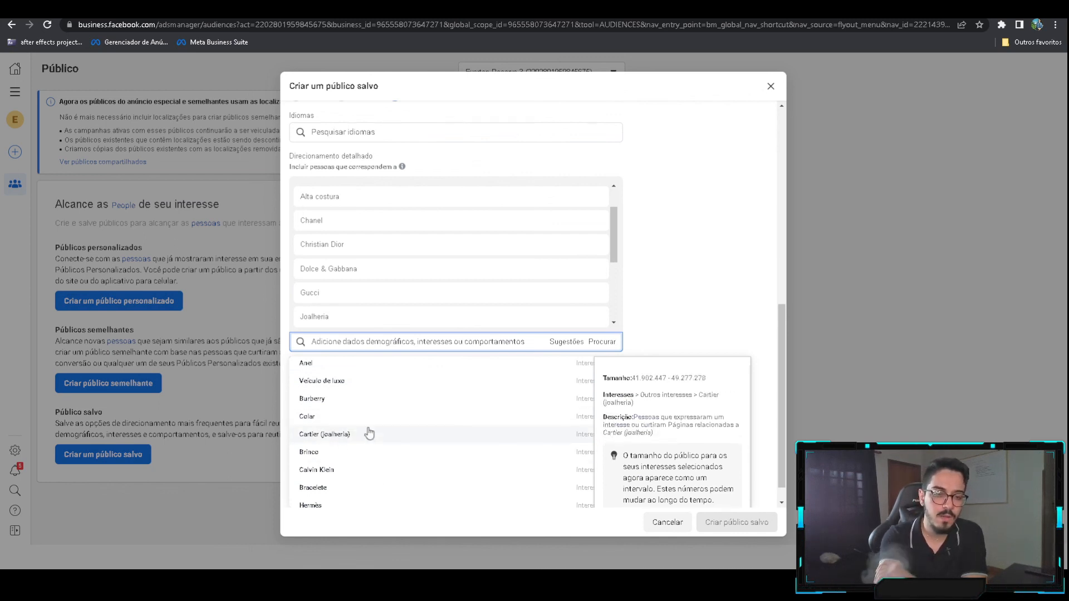
{"action": "scroll", "coordinate": [368, 439], "scroll_direction": "down", "scroll_amount": 2}
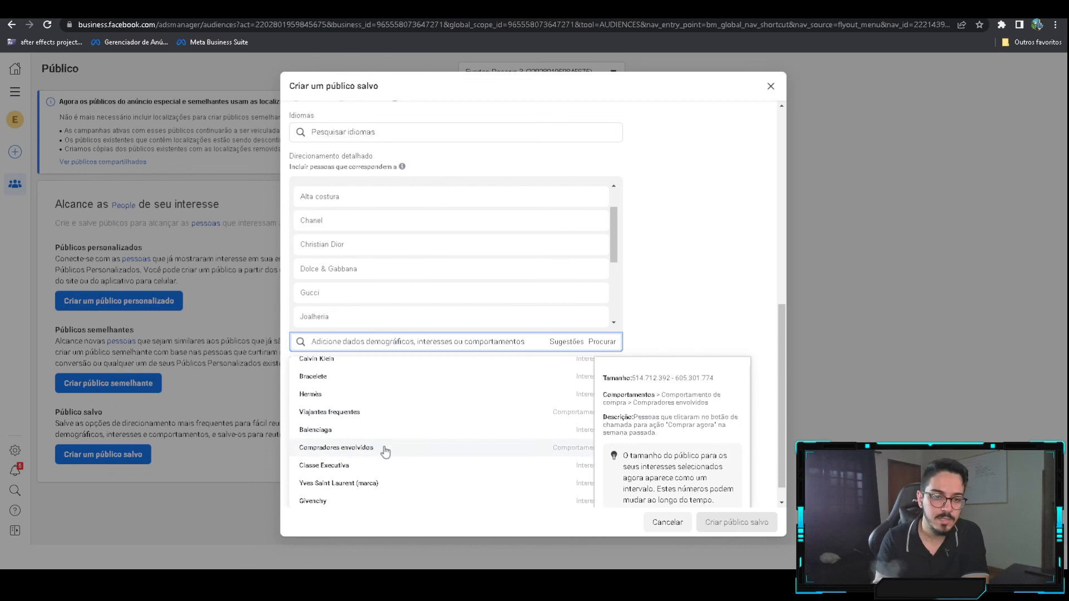
{"action": "scroll", "coordinate": [370, 399], "scroll_direction": "down", "scroll_amount": 3}
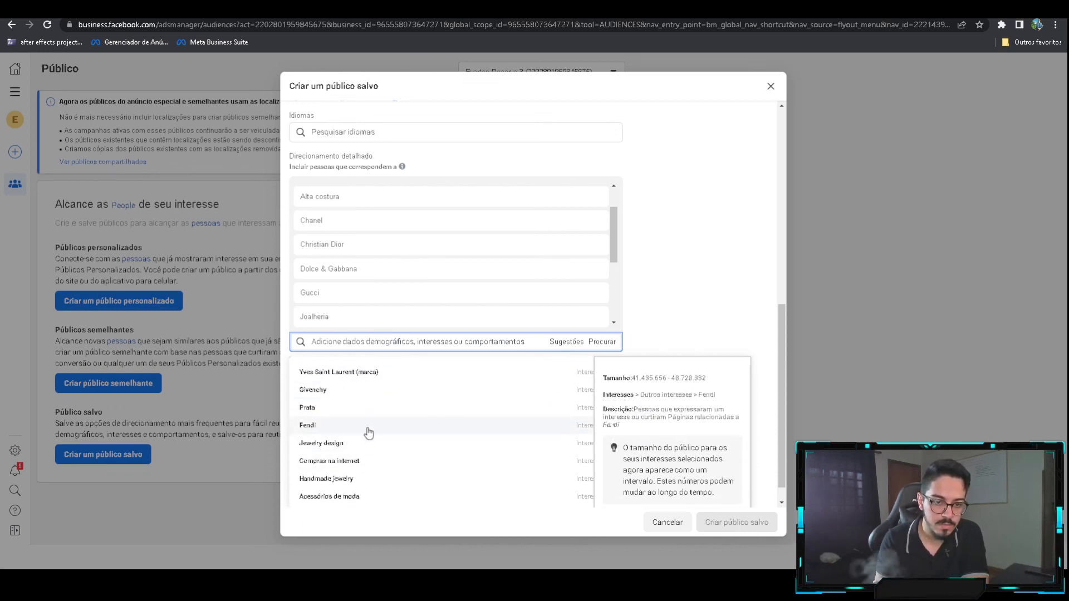
{"action": "scroll", "coordinate": [373, 434], "scroll_direction": "down", "scroll_amount": 1}
{"action": "scroll", "coordinate": [434, 473], "scroll_direction": "down", "scroll_amount": 2}
{"action": "left_click", "coordinate": [657, 324]}
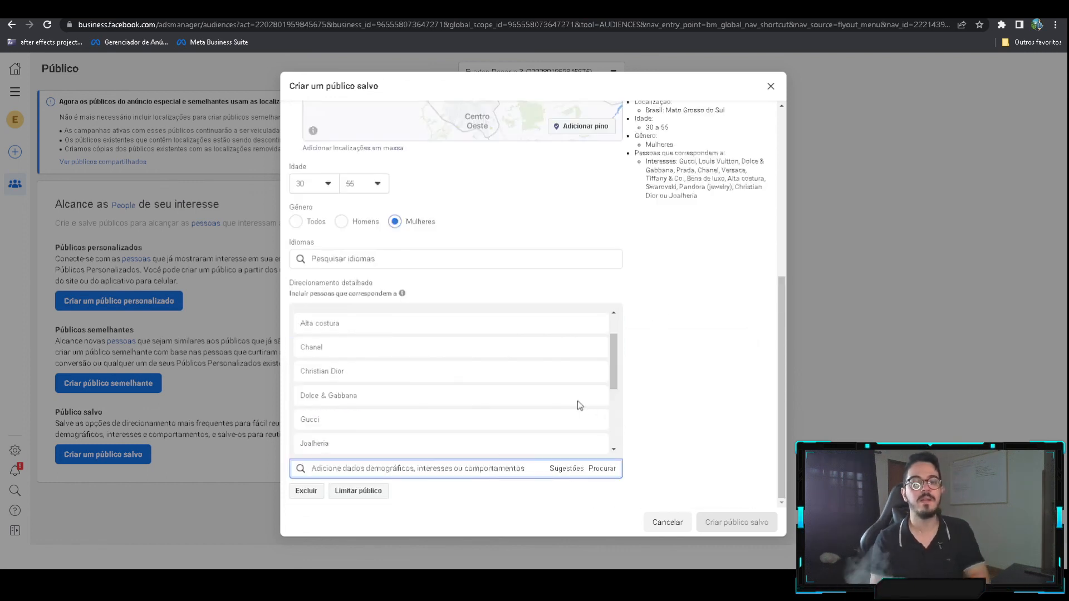
- Check the list of included interests and the estimated audience size in the audience summary
{"action": "mouse_move", "coordinate": [549, 392]}
{"action": "scroll", "coordinate": [515, 408], "scroll_direction": "up", "scroll_amount": 1}
{"action": "scroll", "coordinate": [511, 395], "scroll_direction": "down", "scroll_amount": 4}
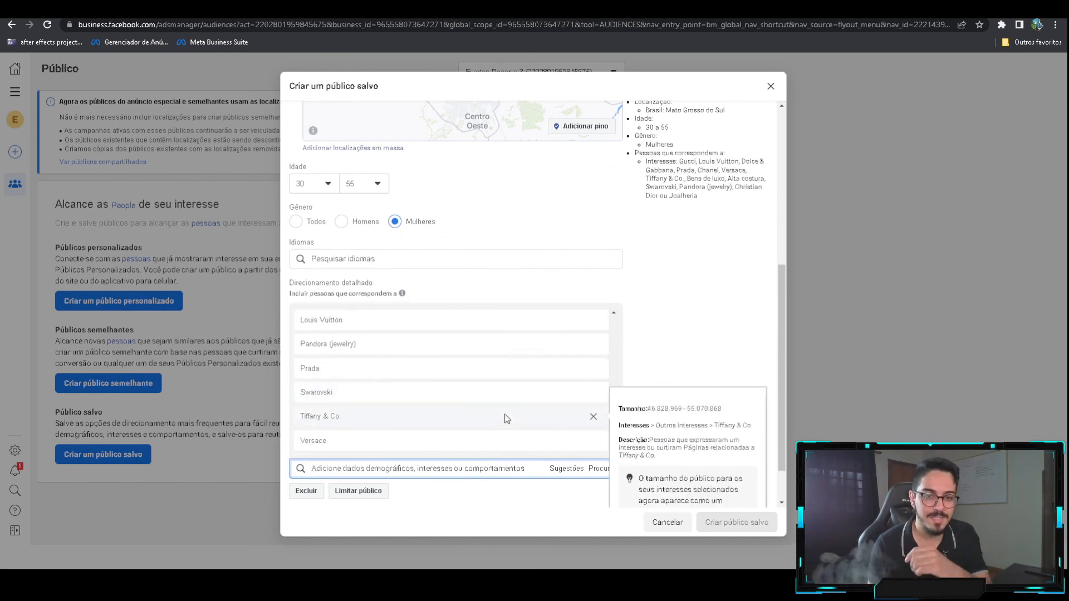
{"action": "scroll", "coordinate": [485, 390], "scroll_direction": "up", "scroll_amount": 1}
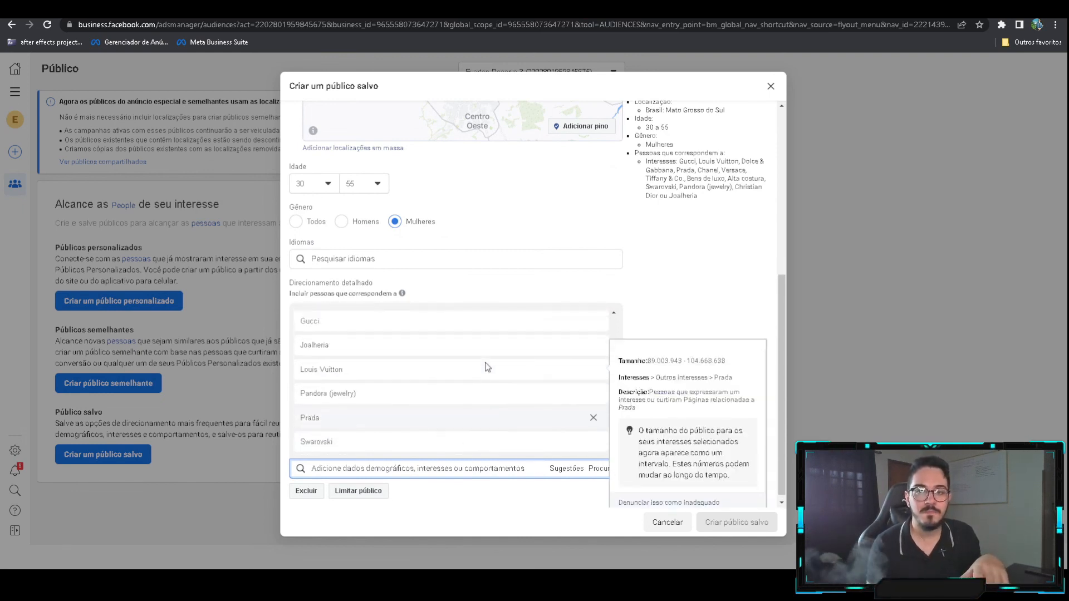
{"action": "scroll", "coordinate": [656, 306], "scroll_direction": "up", "scroll_amount": 3}
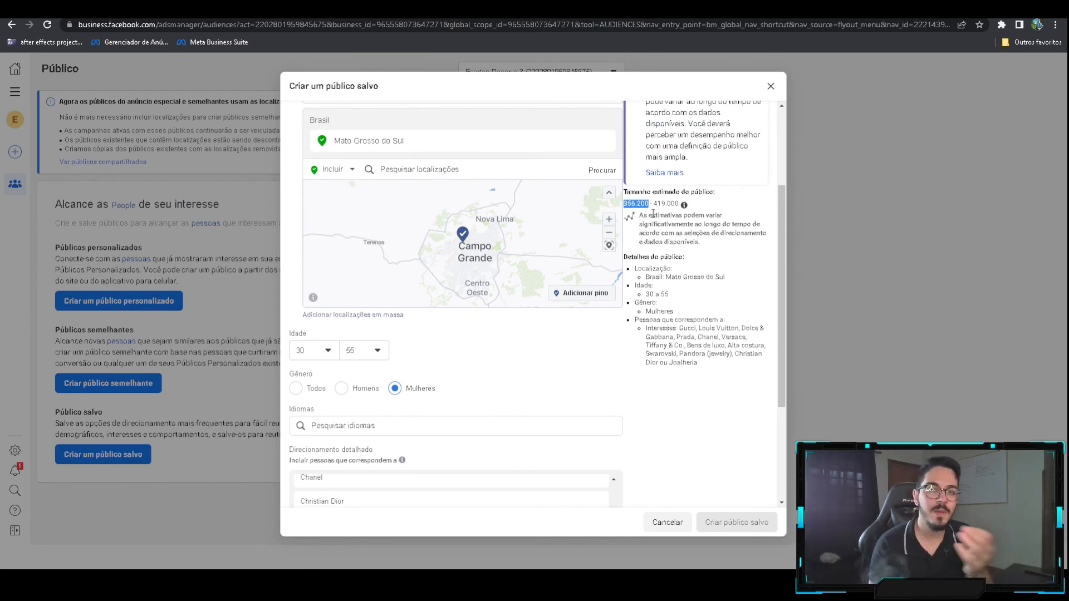
- Review the complete audience definition again, comparing location, age, gender and all included interests with the estimated size
{"action": "scroll", "coordinate": [525, 449], "scroll_direction": "down", "scroll_amount": 3}
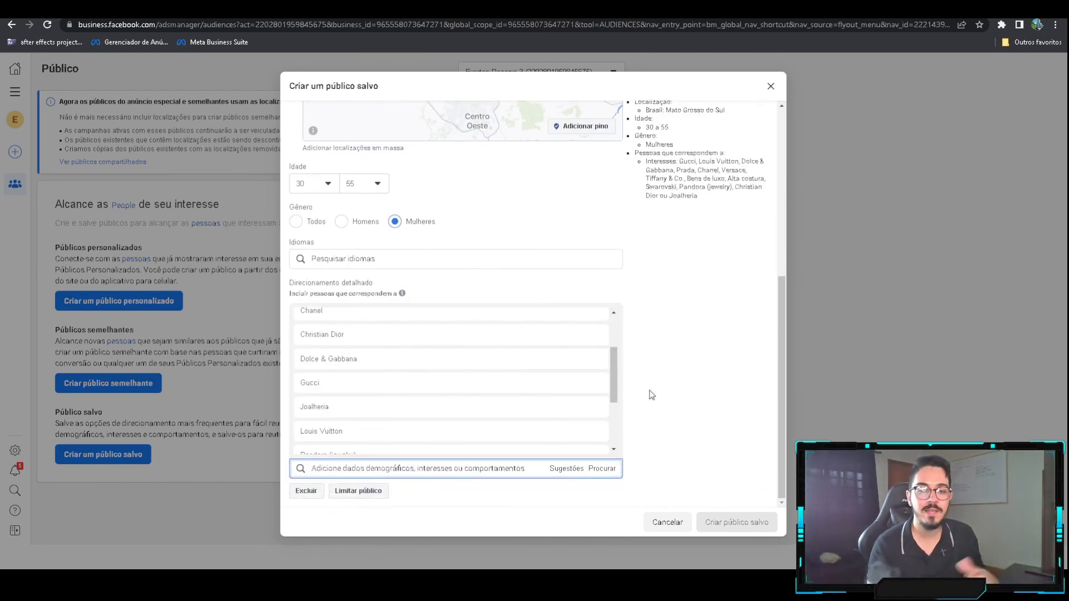
{"action": "scroll", "coordinate": [562, 386], "scroll_direction": "up", "scroll_amount": 2}
{"action": "scroll", "coordinate": [573, 362], "scroll_direction": "down", "scroll_amount": 4}
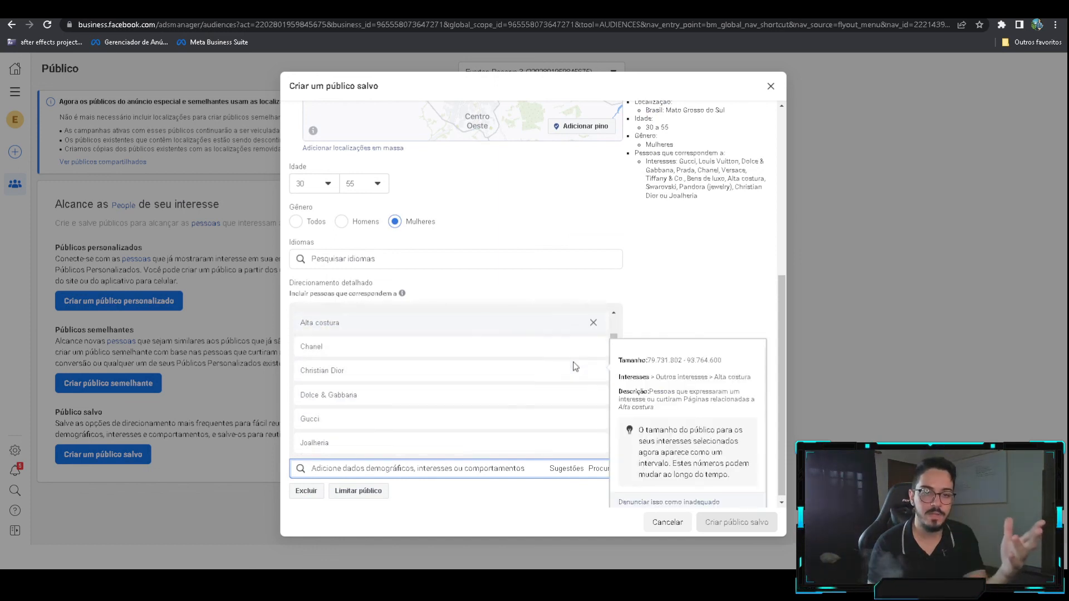
{"action": "scroll", "coordinate": [573, 391], "scroll_direction": "down", "scroll_amount": 1}
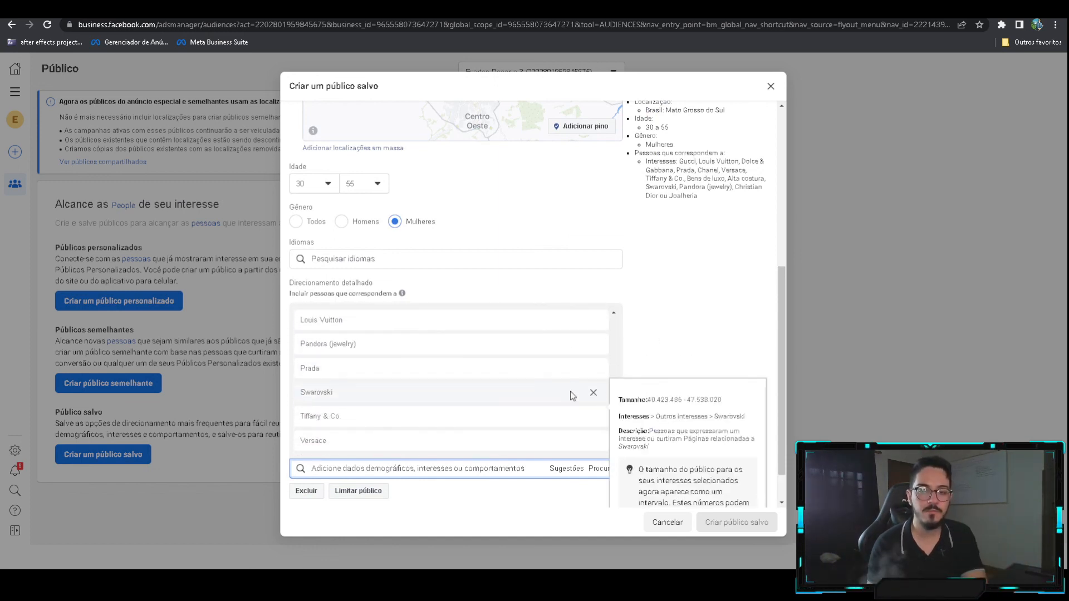
{"action": "mouse_move", "coordinate": [590, 367]}
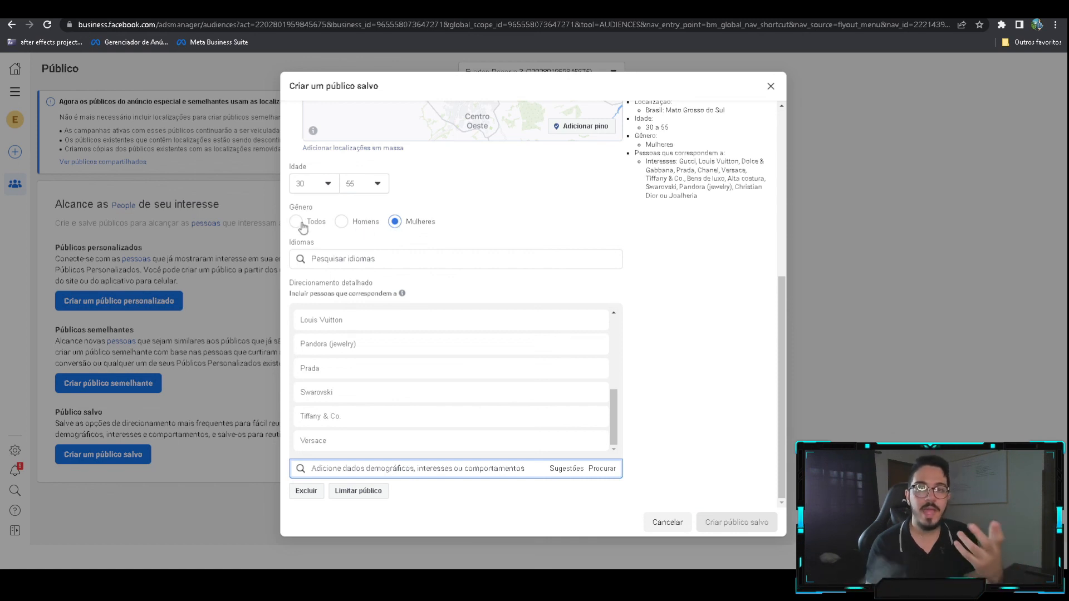
{"action": "scroll", "coordinate": [562, 390], "scroll_direction": "up", "scroll_amount": 5}
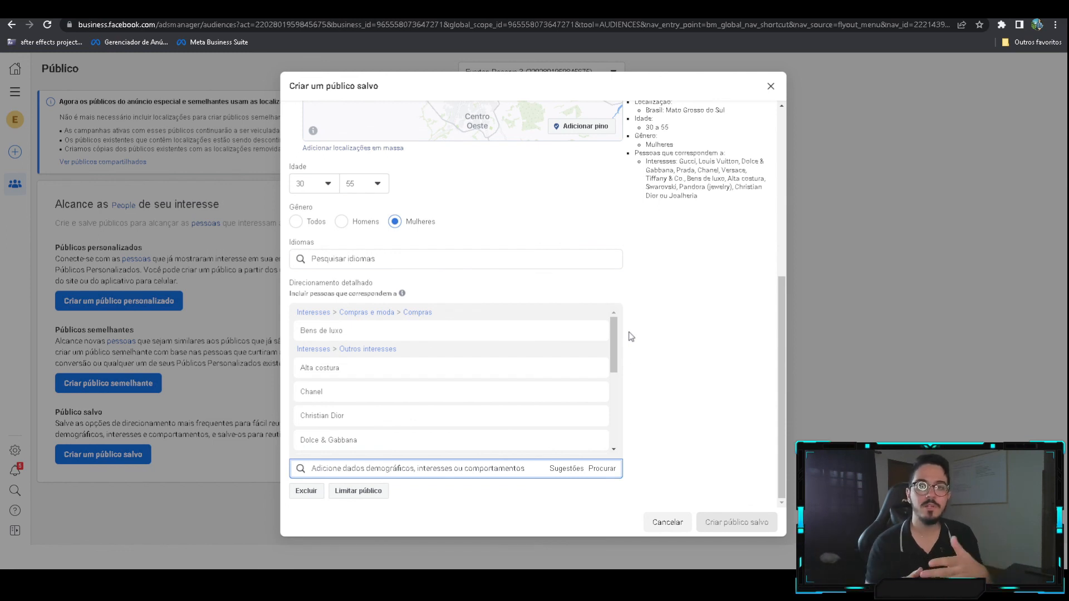
{"action": "scroll", "coordinate": [529, 364], "scroll_direction": "down", "scroll_amount": 3}
{"action": "scroll", "coordinate": [531, 384], "scroll_direction": "up", "scroll_amount": 2}
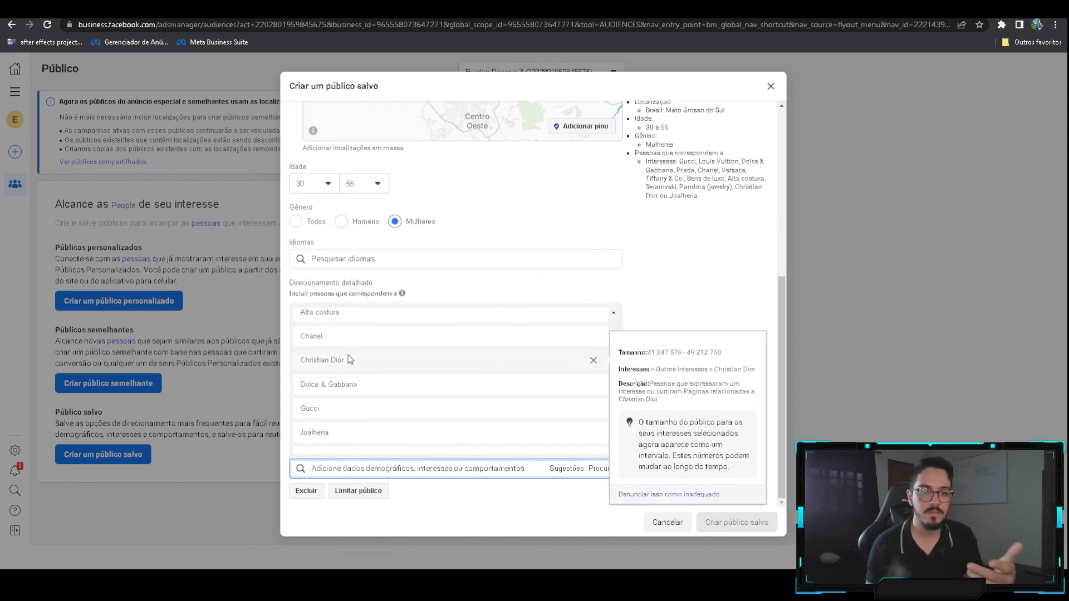
{"action": "scroll", "coordinate": [453, 390], "scroll_direction": "down", "scroll_amount": 3}
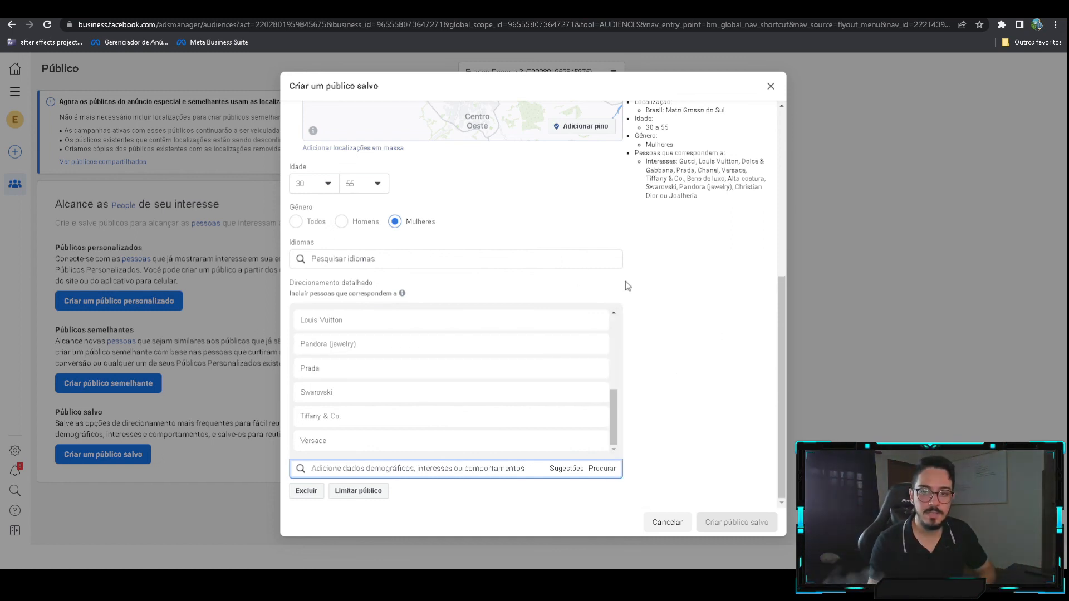
{"action": "scroll", "coordinate": [627, 289], "scroll_direction": "up", "scroll_amount": 5}
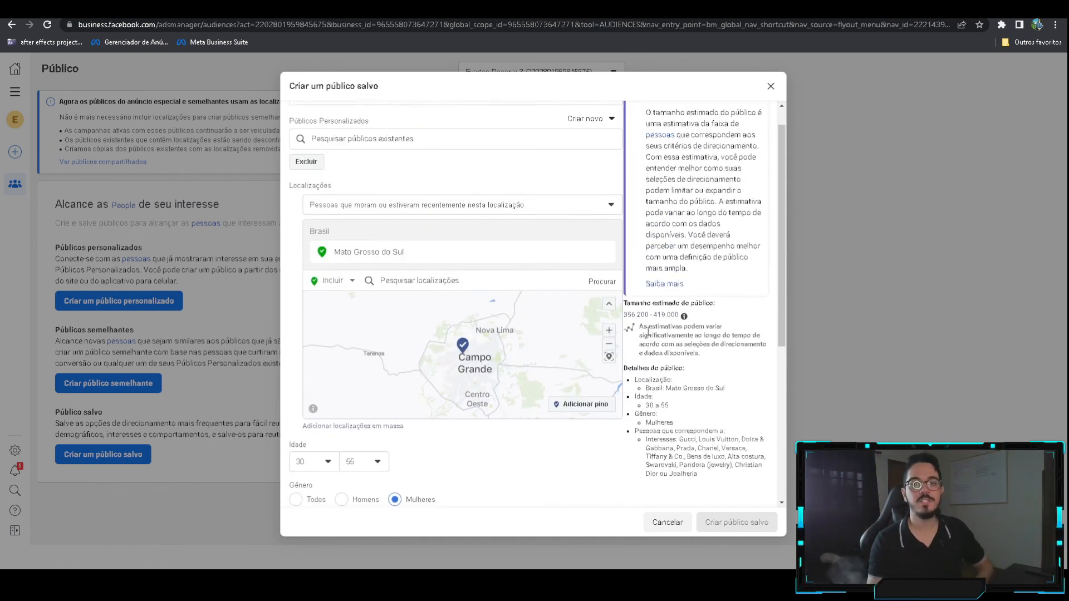